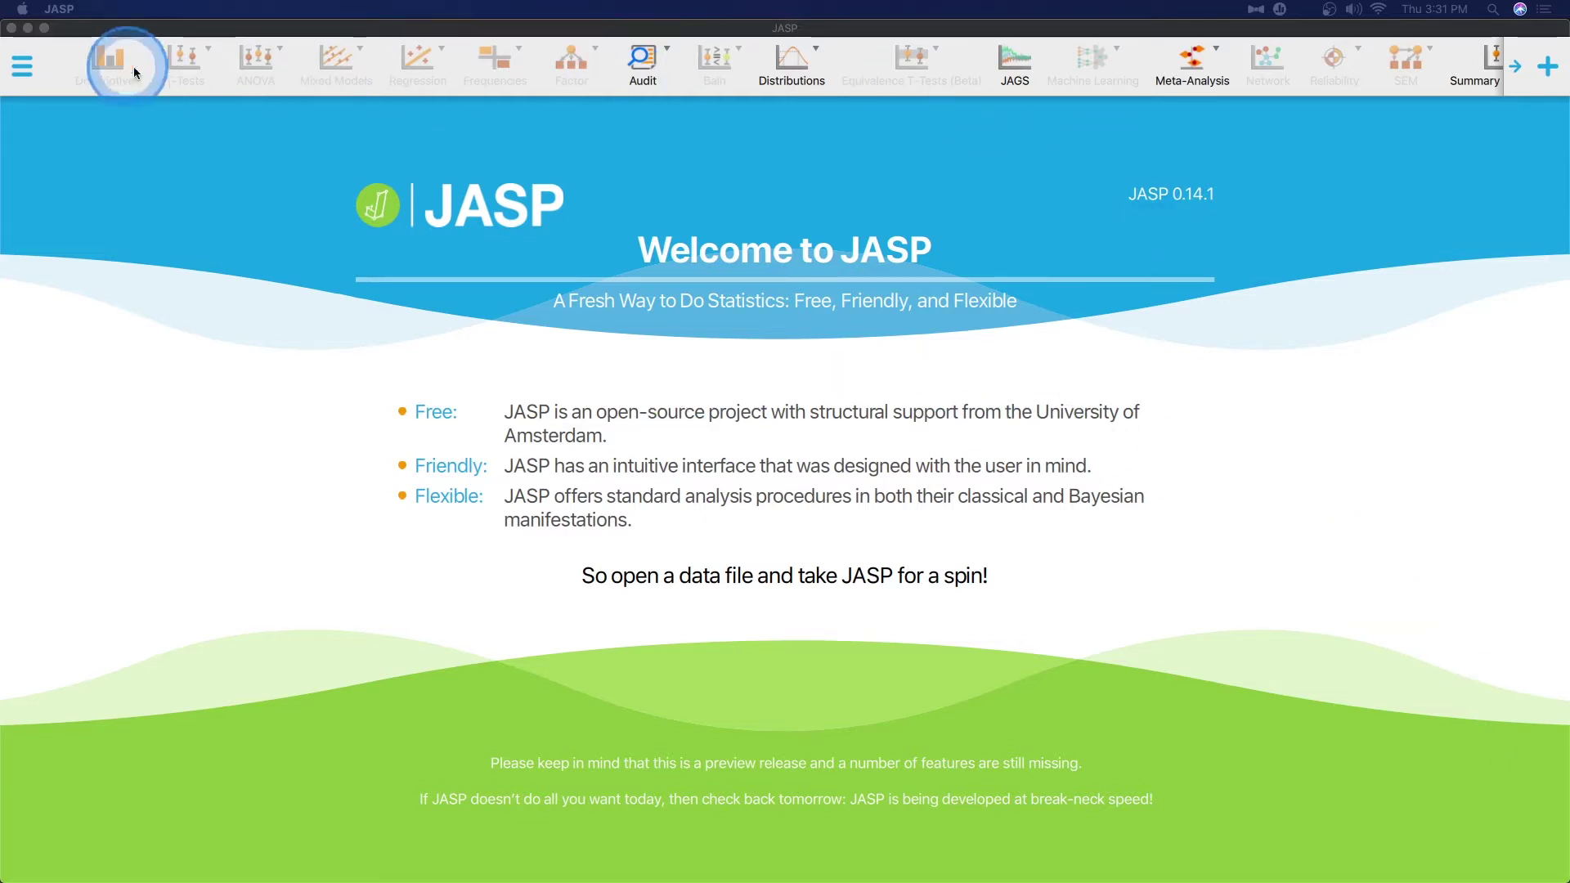
- Scroll right across the Erotic Pictures and Love data grid to view its columns
{"action": "scroll", "coordinate": [619, 78], "scroll_direction": "right", "scroll_amount": 5}
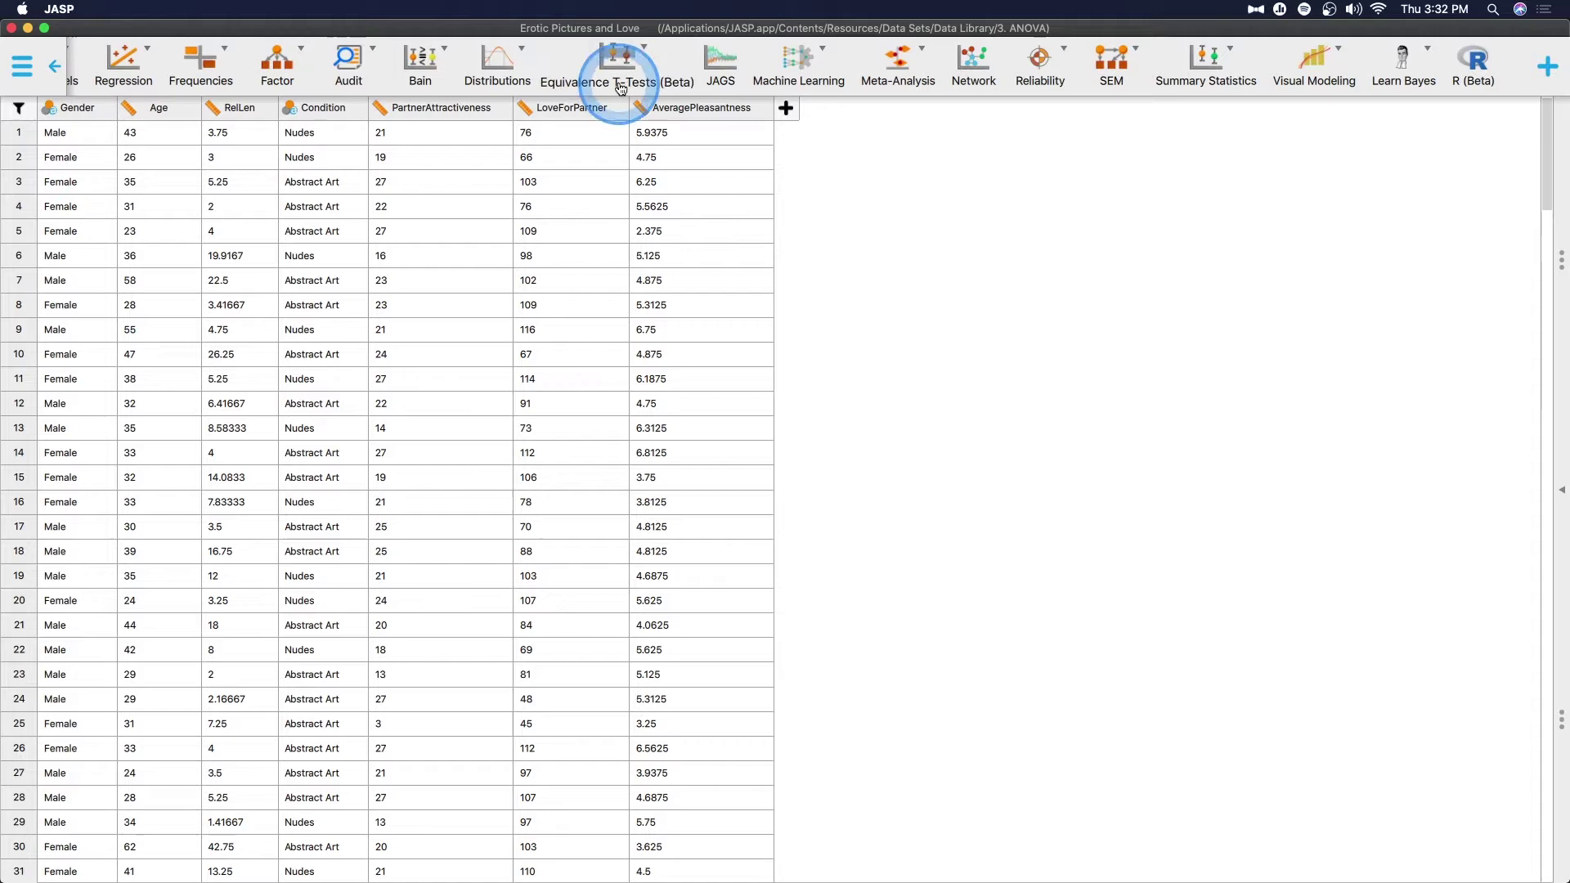
- Browse and close the Data Library, then expand the results pane beside the data
{"action": "left_click", "coordinate": [23, 82]}
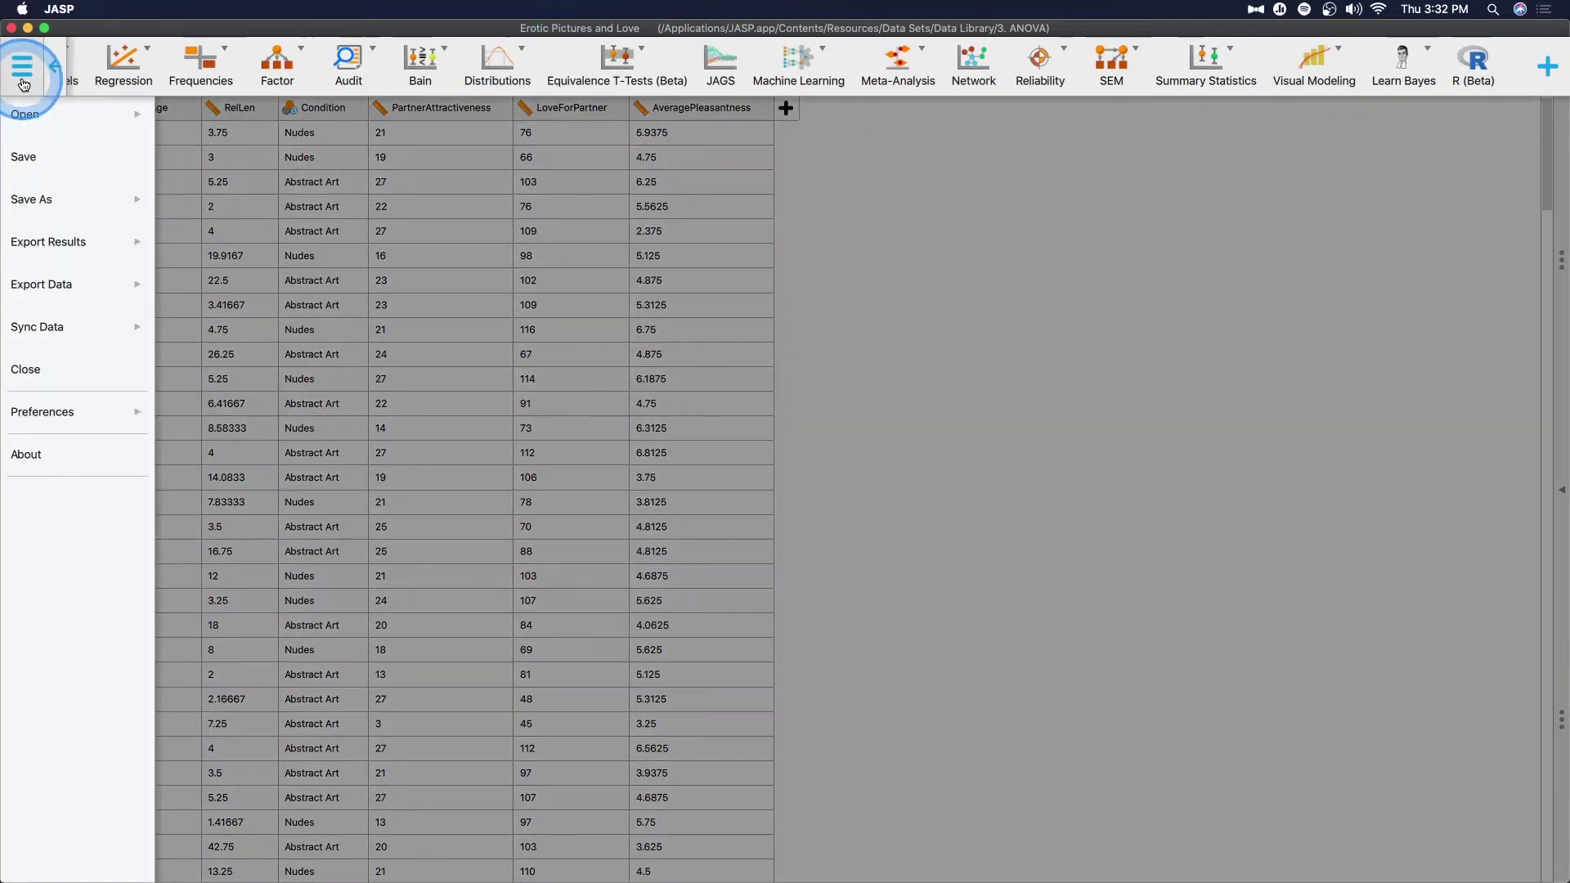
{"action": "left_click", "coordinate": [70, 115]}
{"action": "left_click", "coordinate": [210, 270]}
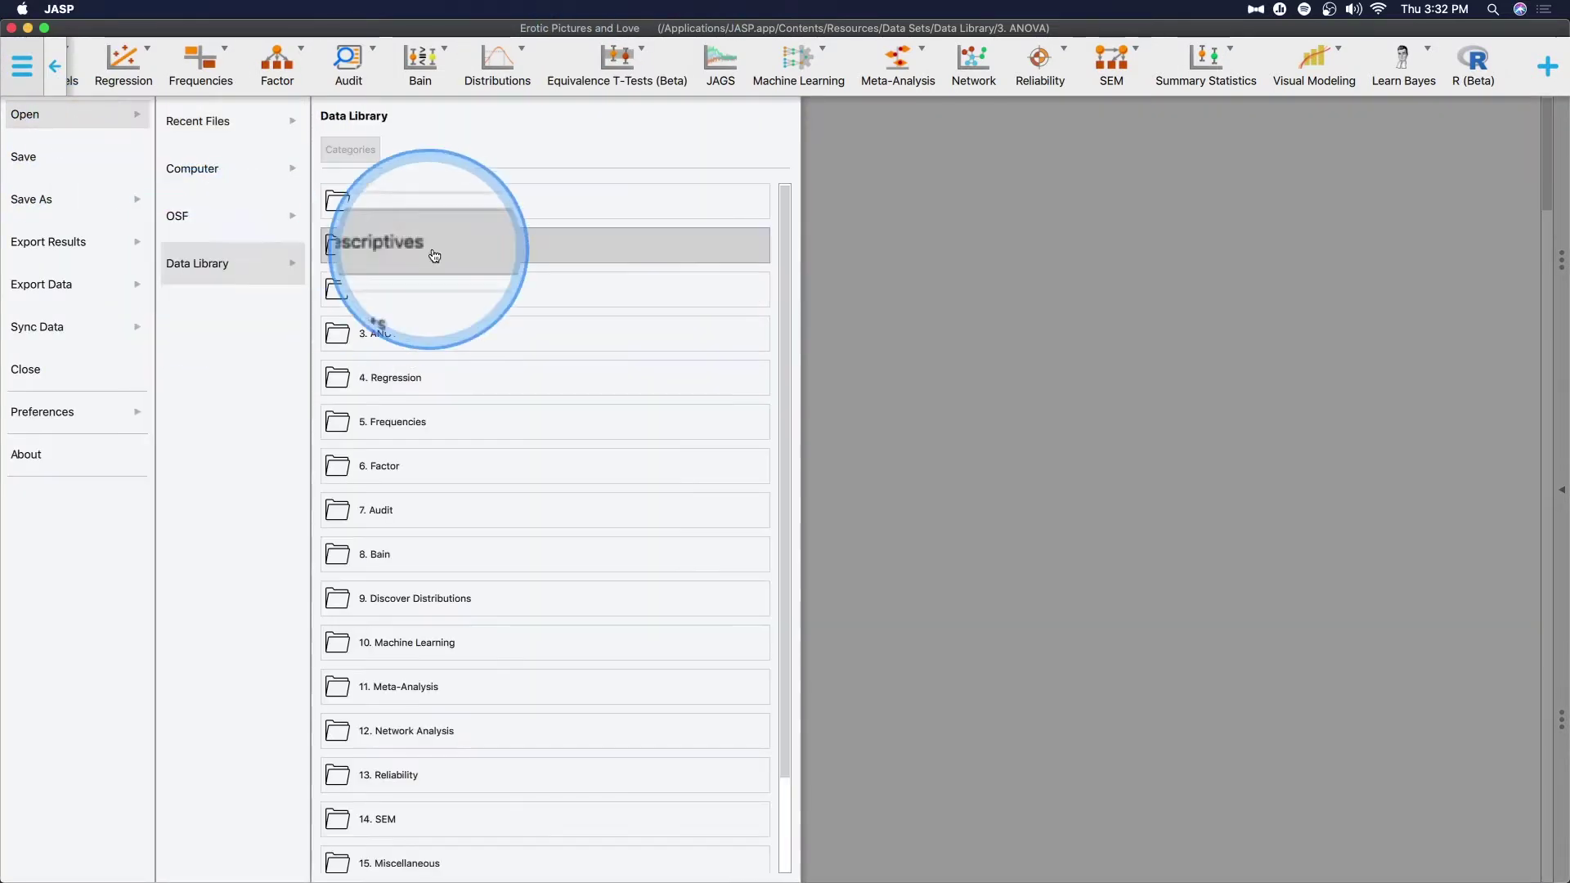
{"action": "left_click", "coordinate": [1145, 357]}
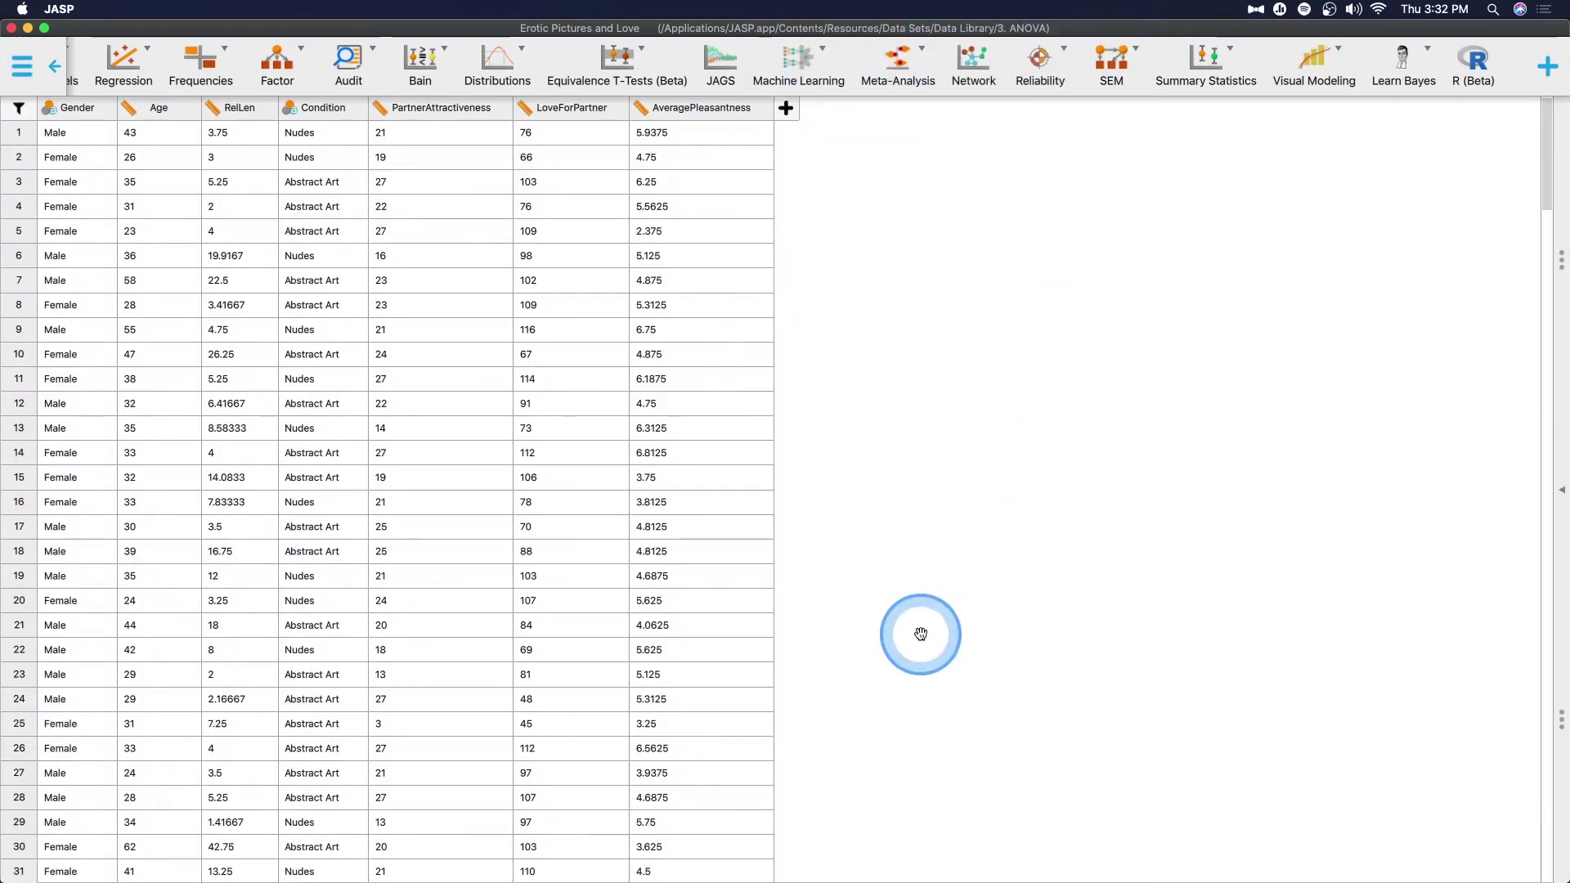
{"action": "left_click", "coordinate": [1562, 494]}
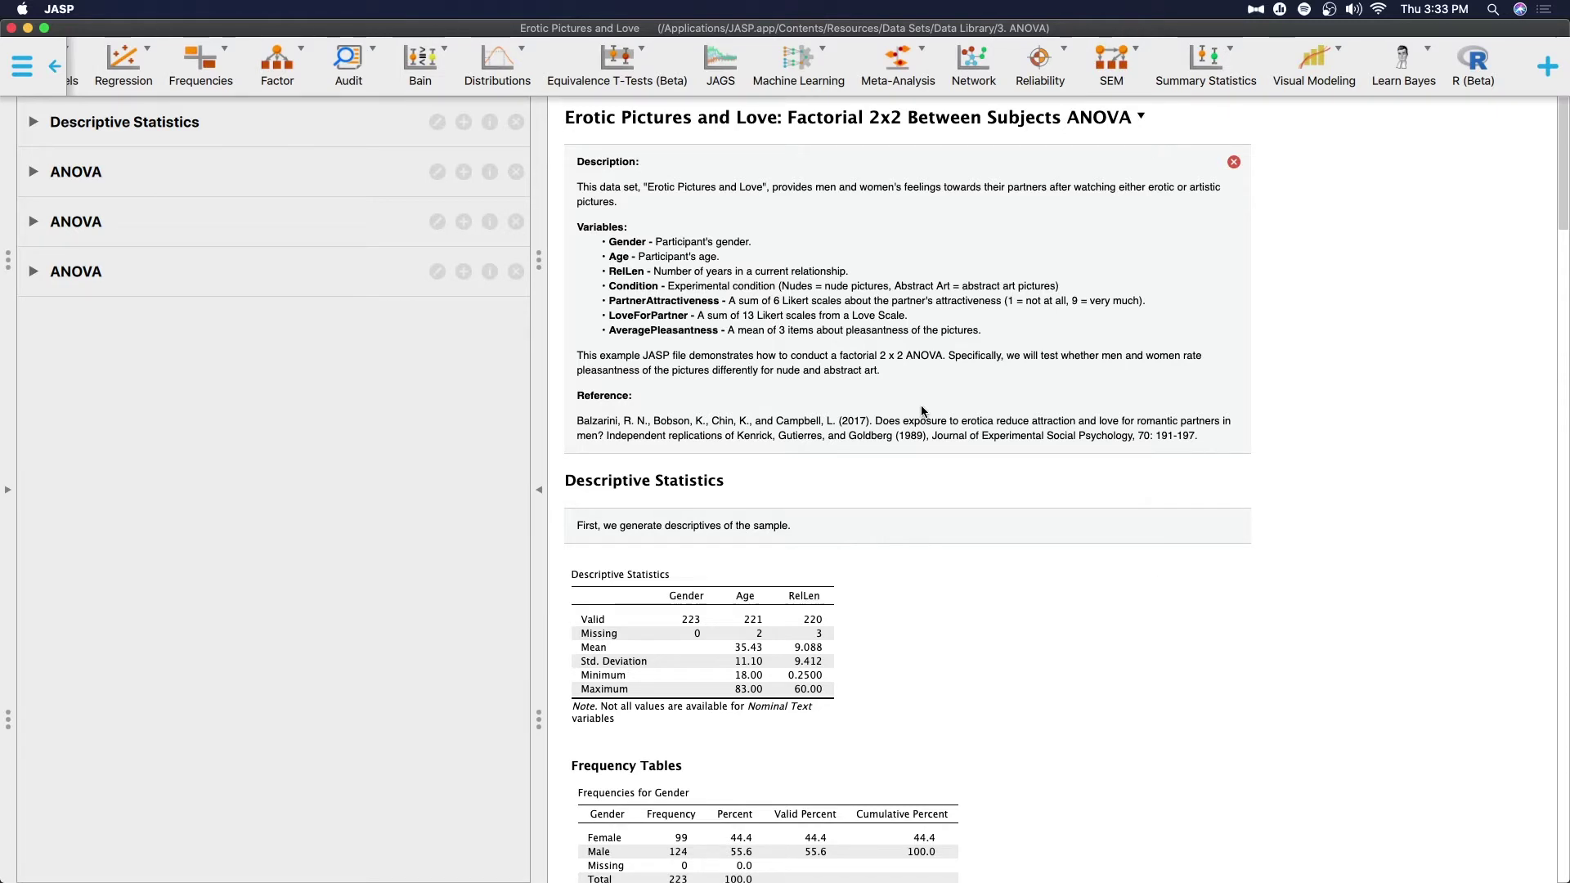
- Add a Flexplot analysis from the Visual Modeling menu
{"action": "left_click", "coordinate": [1017, 322]}
{"action": "left_click", "coordinate": [1104, 795]}
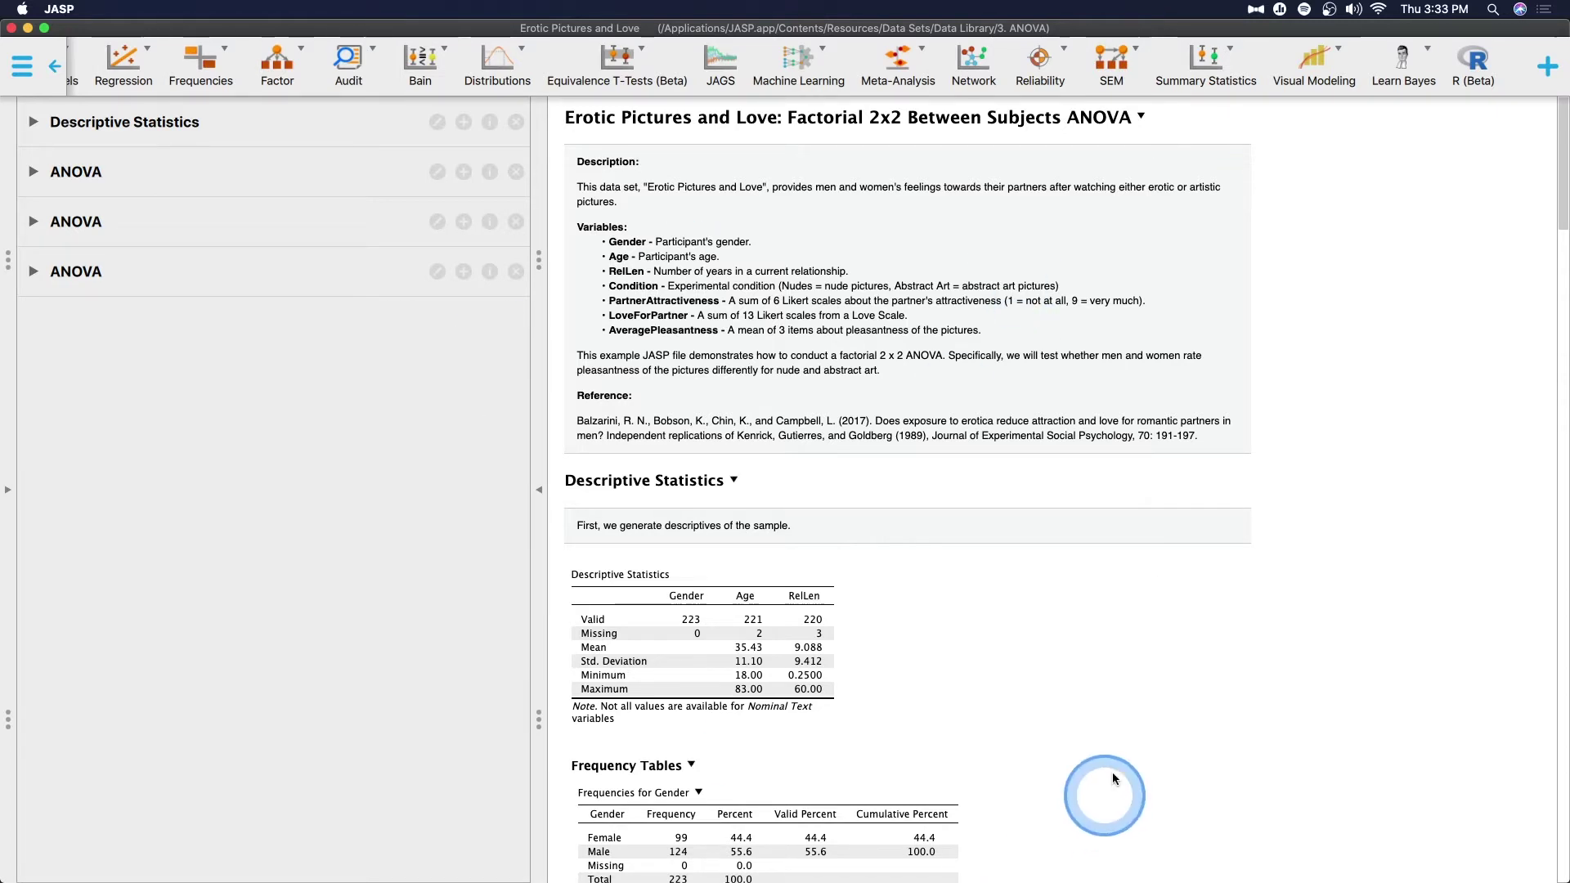
{"action": "left_click", "coordinate": [1320, 73]}
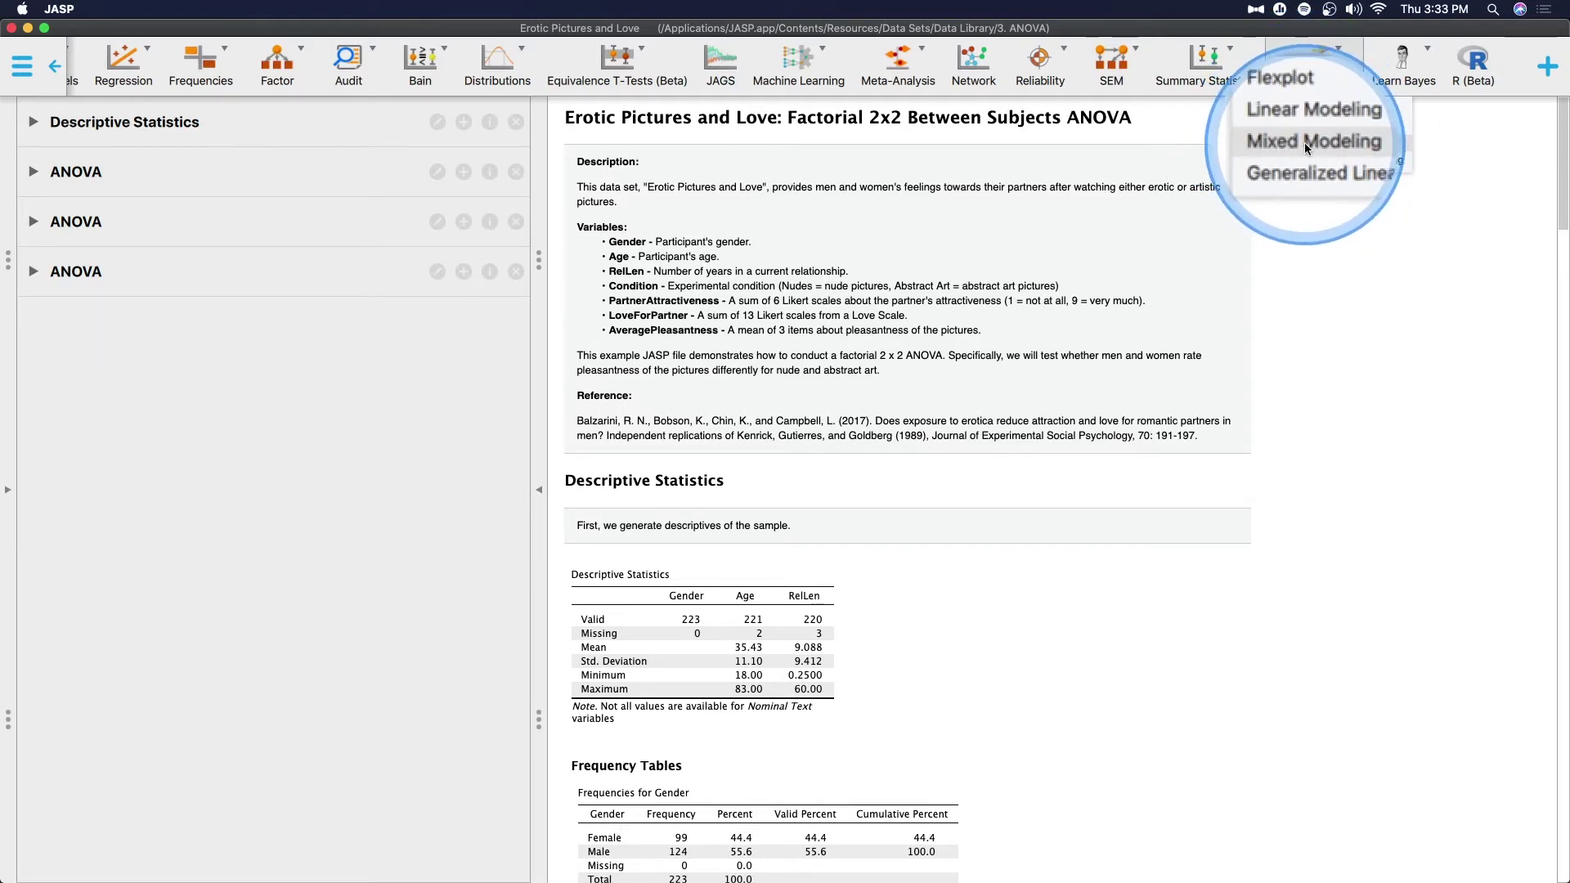
{"action": "left_click", "coordinate": [1293, 119]}
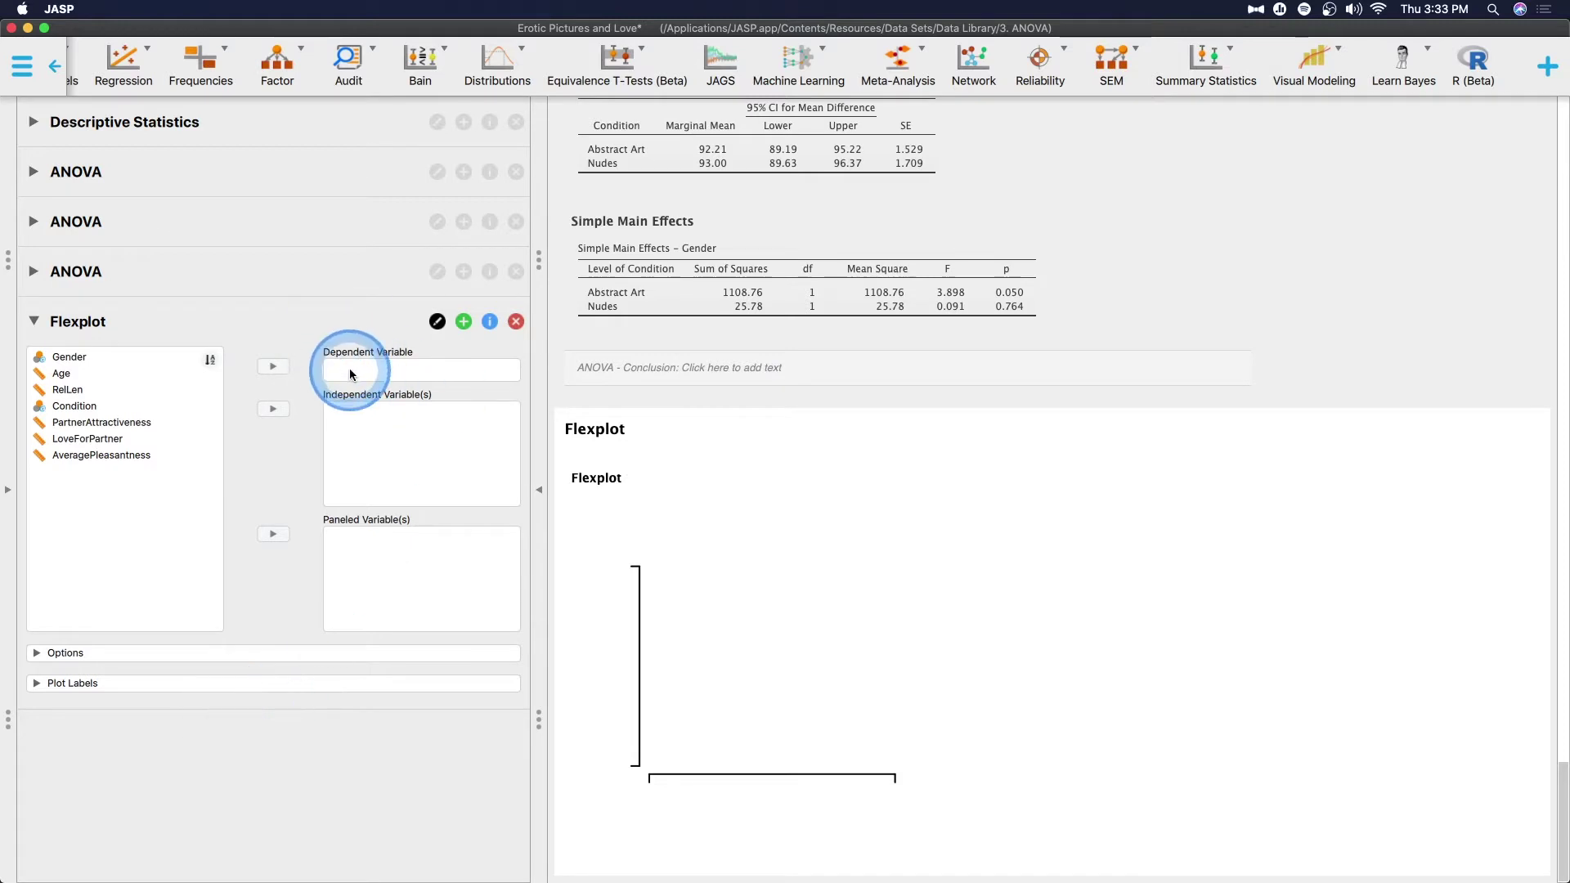
- Move AveragePleasantness from the variable list into the Dependent Variable box
{"action": "scroll", "coordinate": [822, 448], "scroll_direction": "up", "scroll_amount": 6}
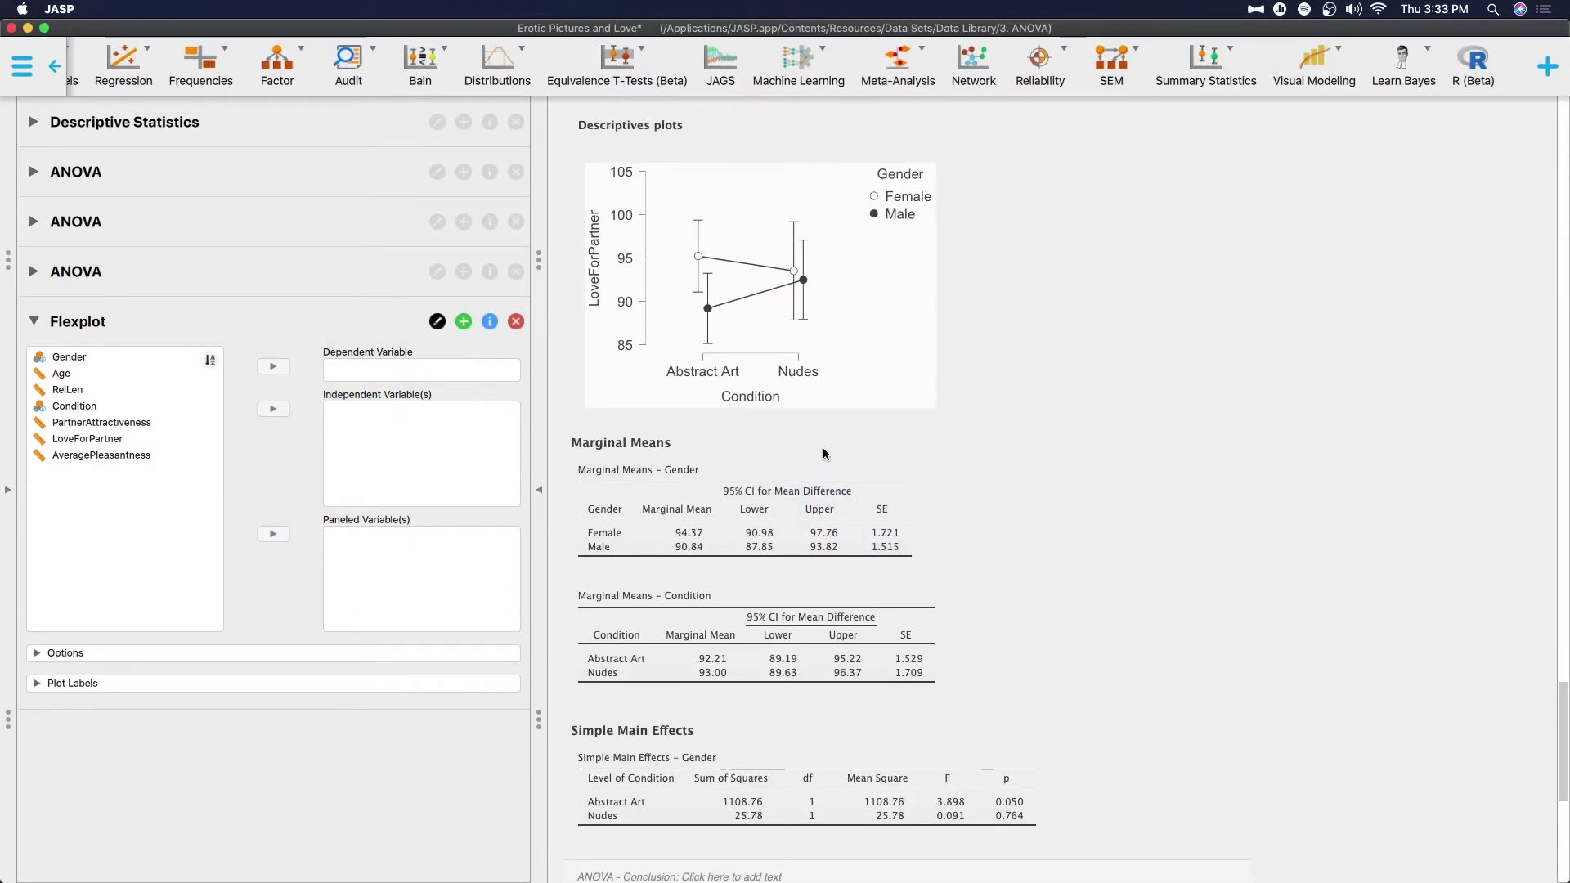
{"action": "scroll", "coordinate": [823, 454], "scroll_direction": "up", "scroll_amount": 8}
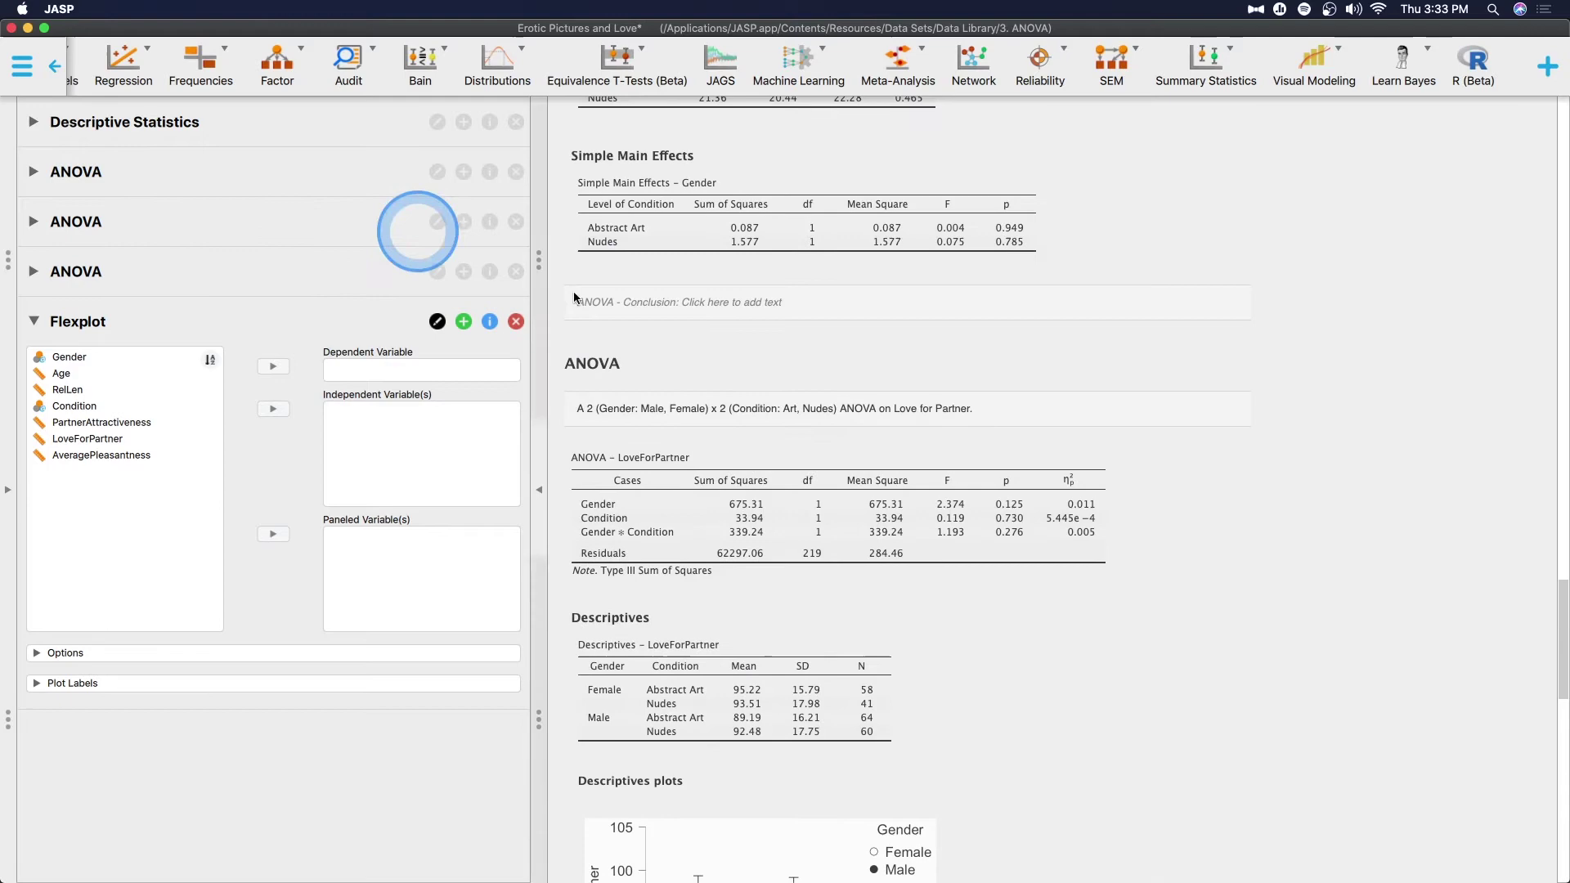
{"action": "scroll", "coordinate": [1005, 646], "scroll_direction": "up", "scroll_amount": 10}
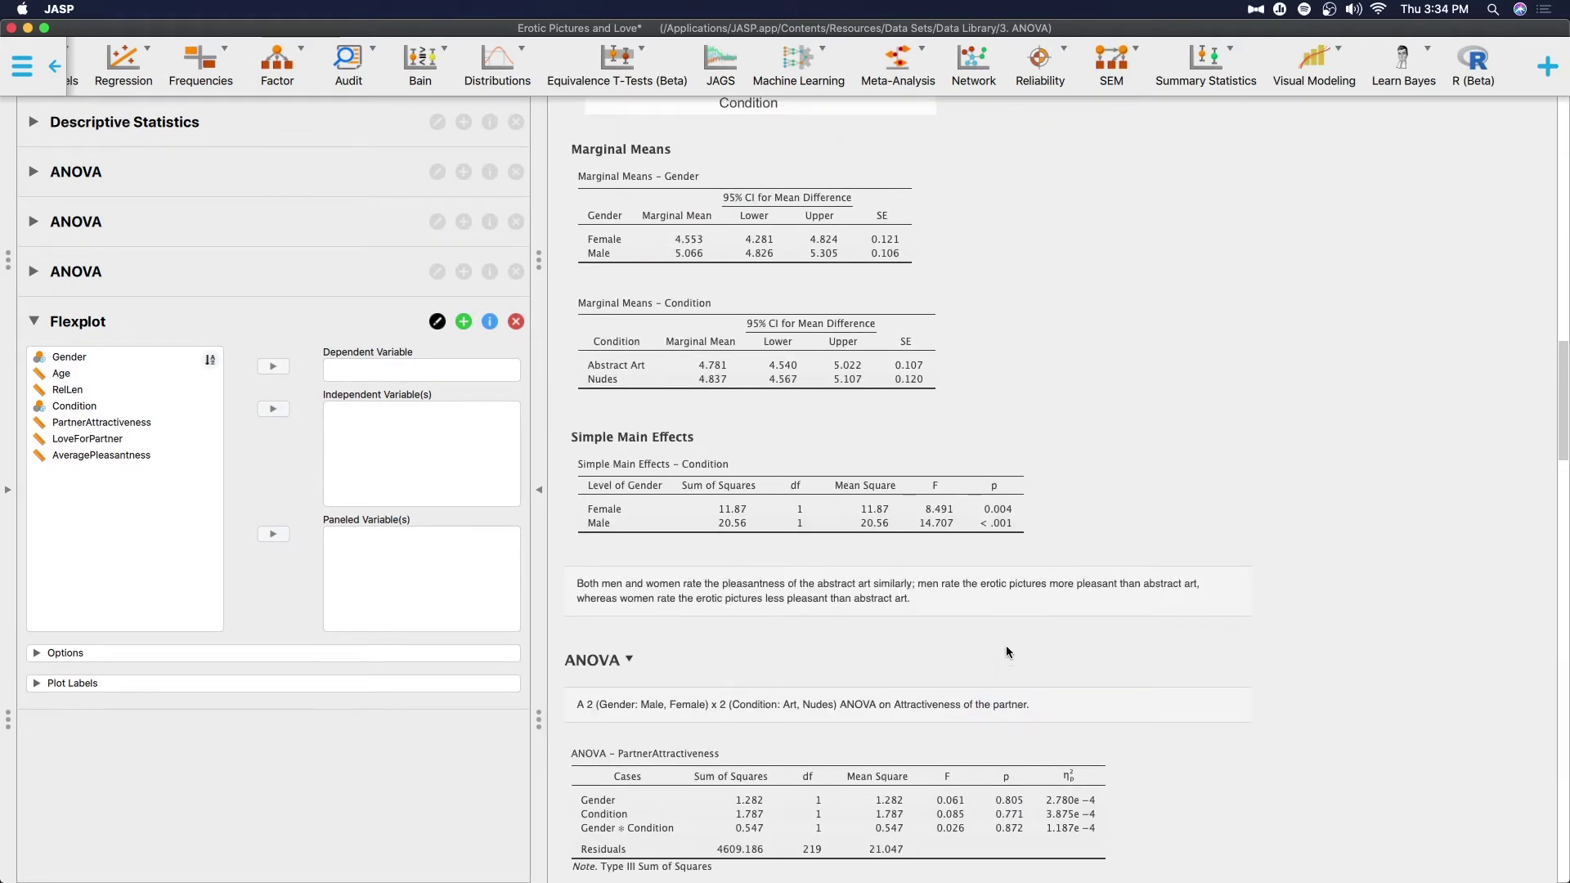
{"action": "scroll", "coordinate": [1007, 649], "scroll_direction": "up", "scroll_amount": 8}
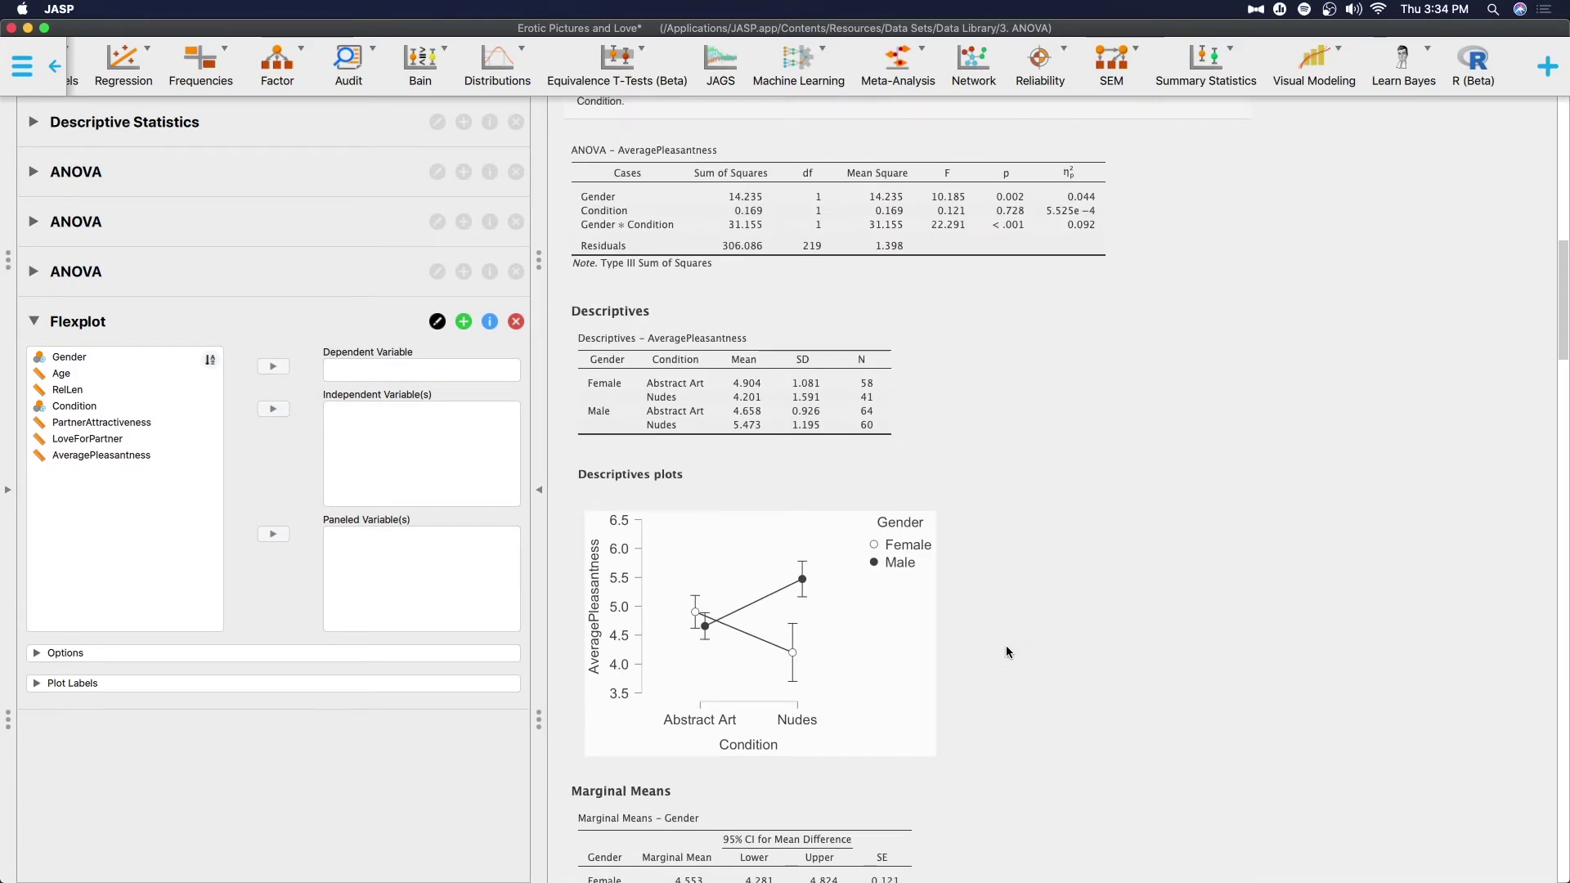
{"action": "left_click", "coordinate": [107, 460]}
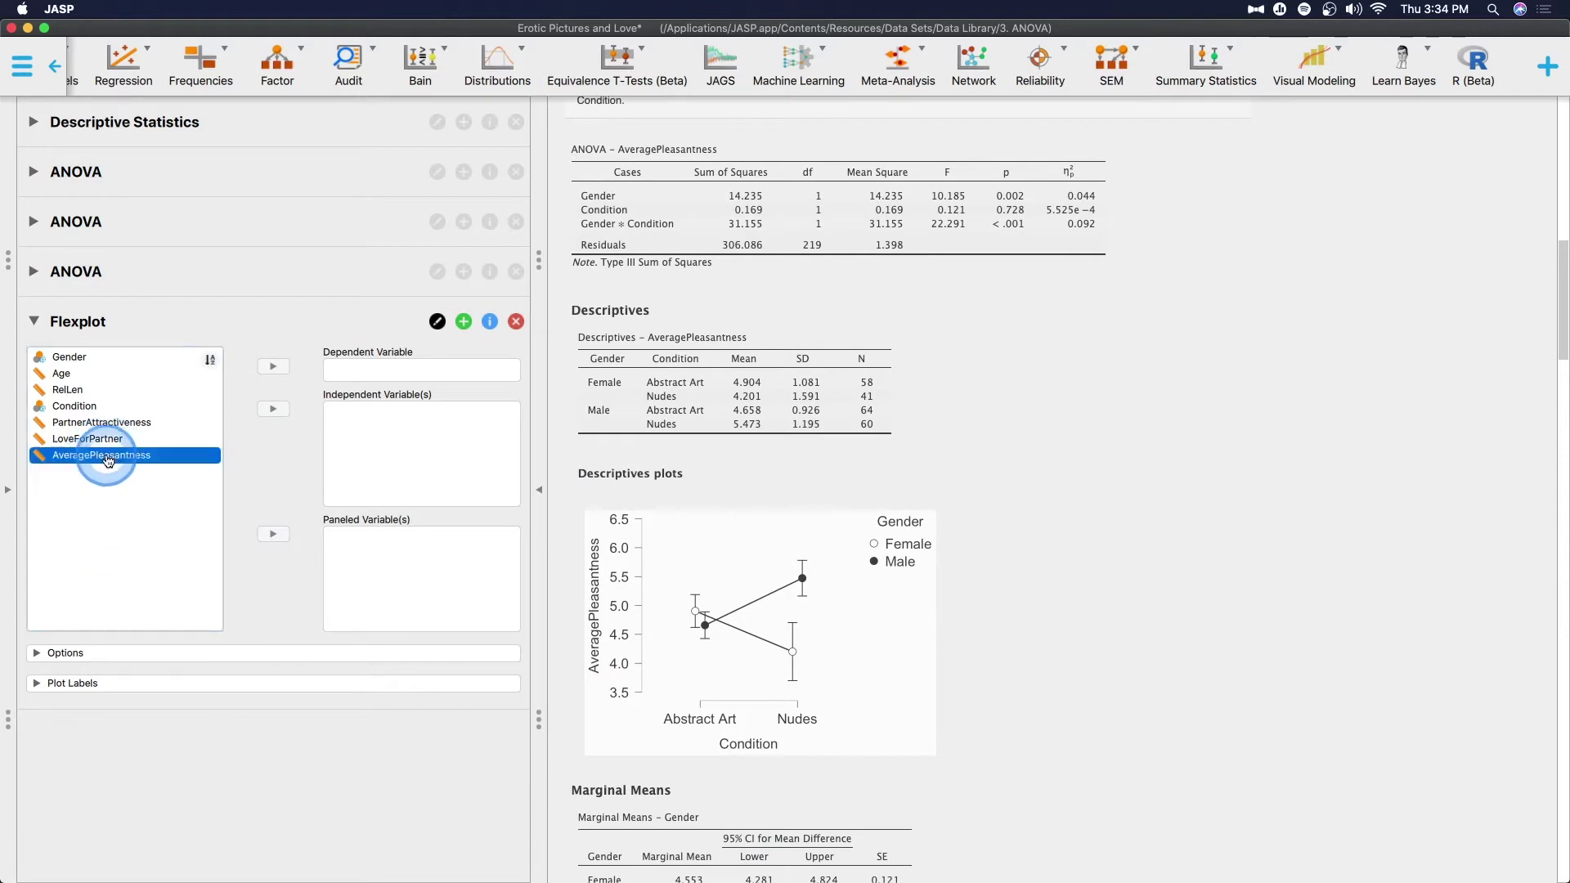
{"action": "left_click", "coordinate": [273, 365]}
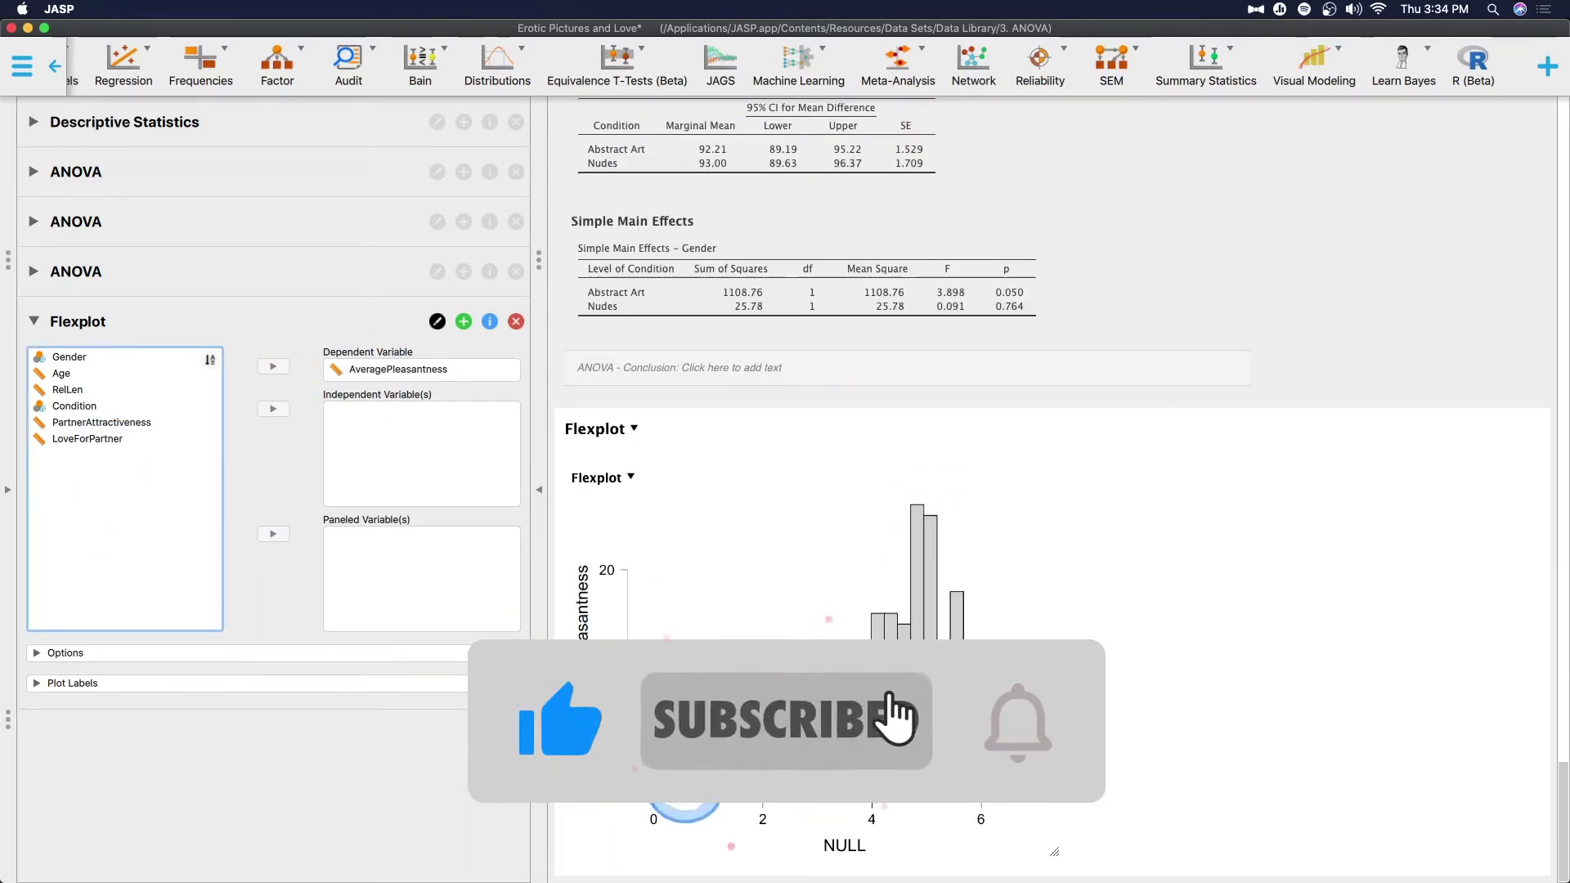
{"action": "left_click", "coordinate": [404, 374]}
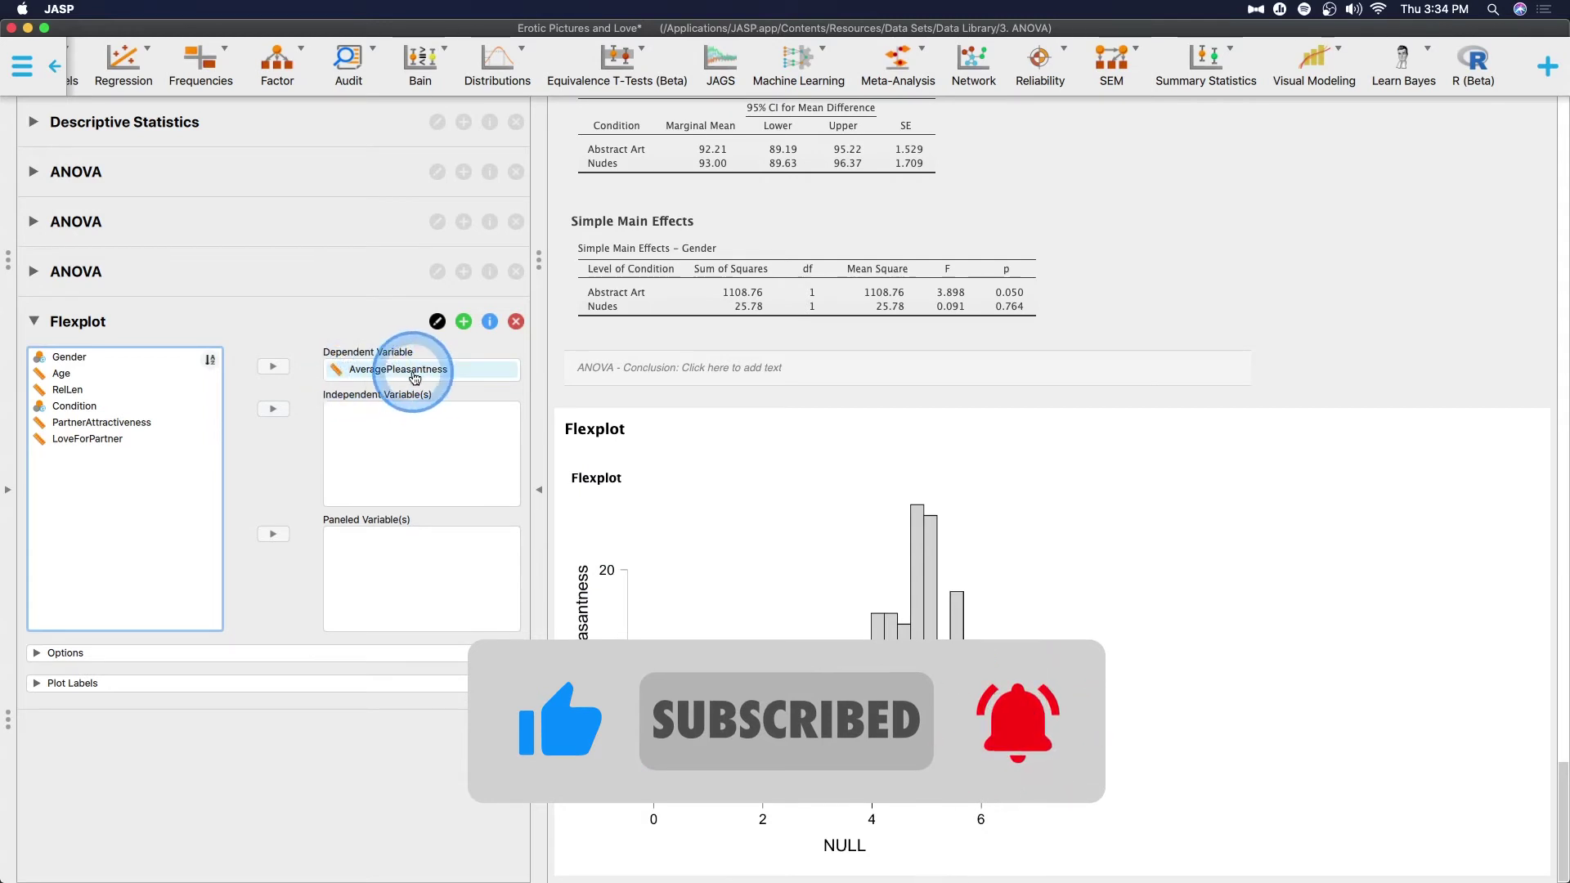
{"action": "left_click", "coordinate": [1088, 749]}
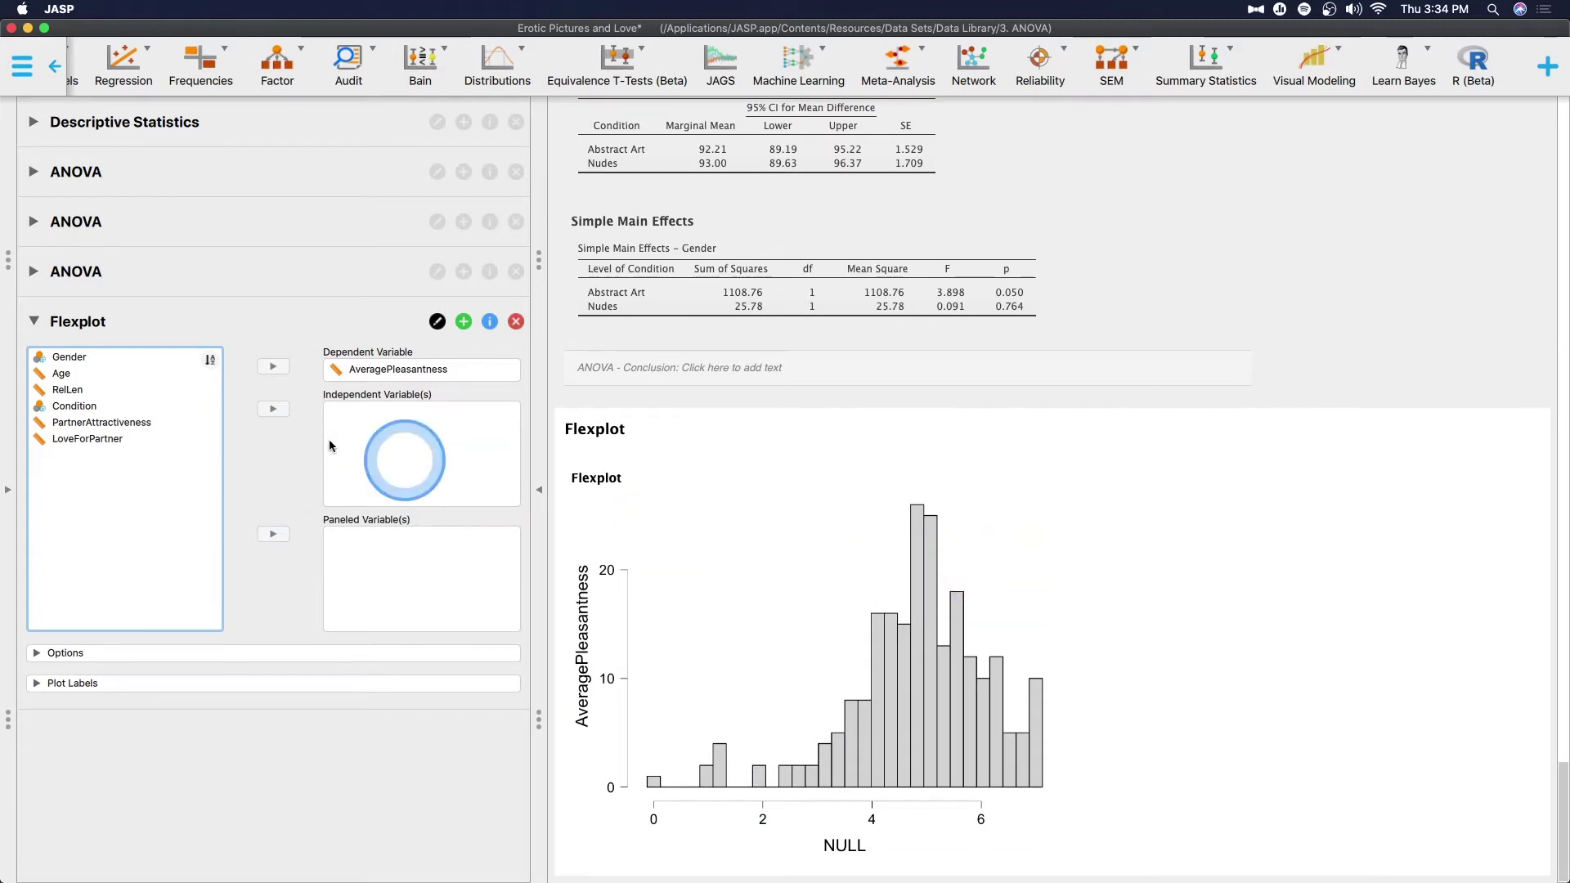
- Add Gender as the independent variable and Condition as the paneled variable
{"action": "left_click", "coordinate": [68, 357]}
{"action": "left_click", "coordinate": [273, 409]}
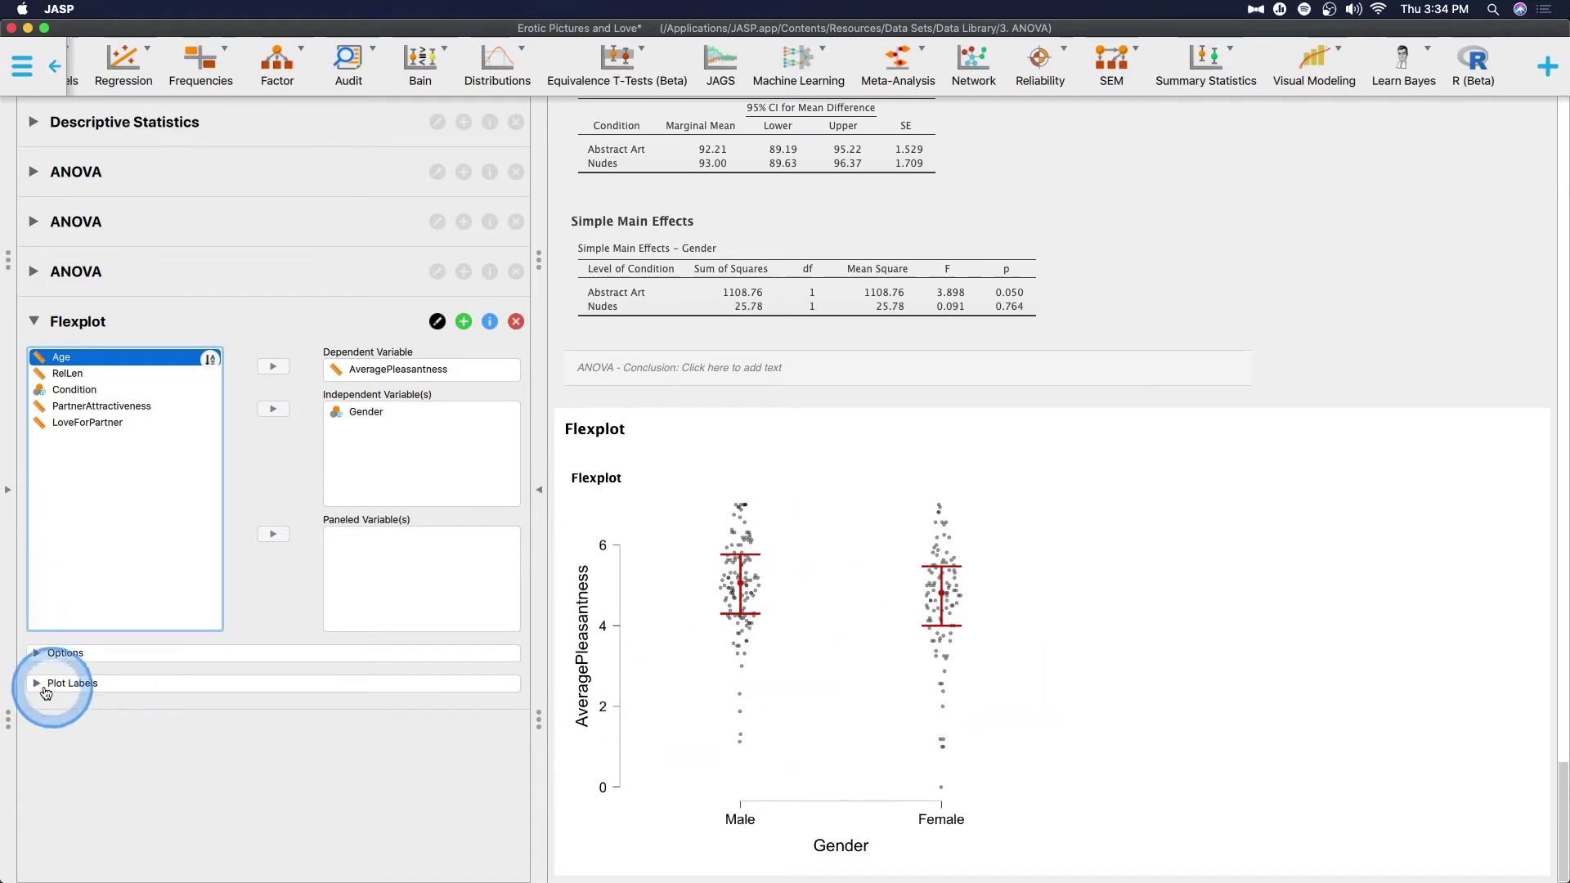
{"action": "left_click", "coordinate": [103, 391]}
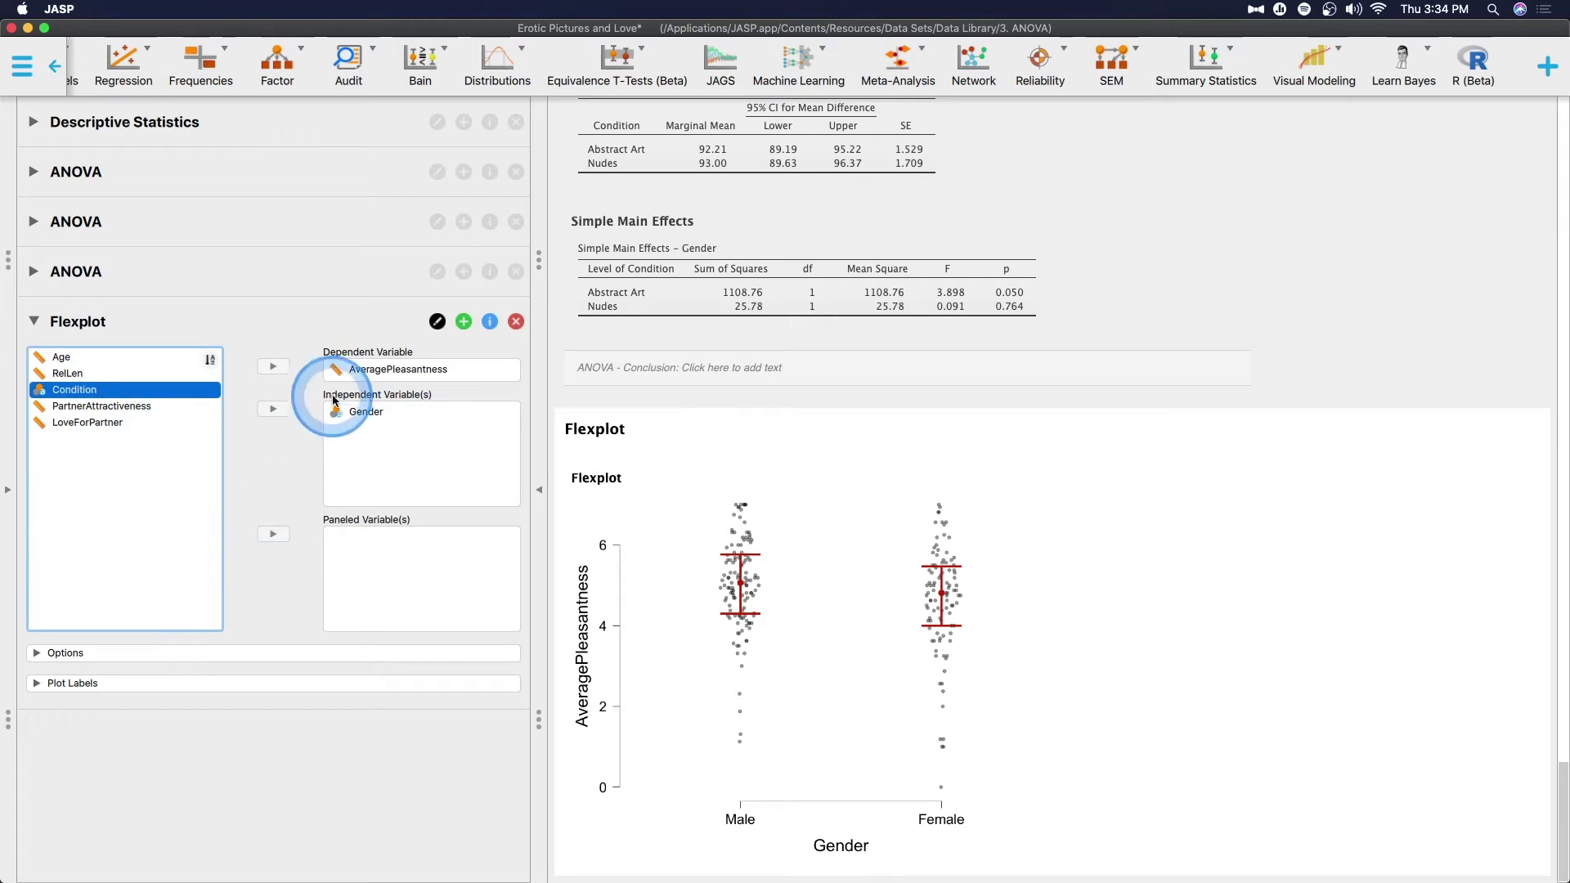
{"action": "left_click", "coordinate": [282, 411]}
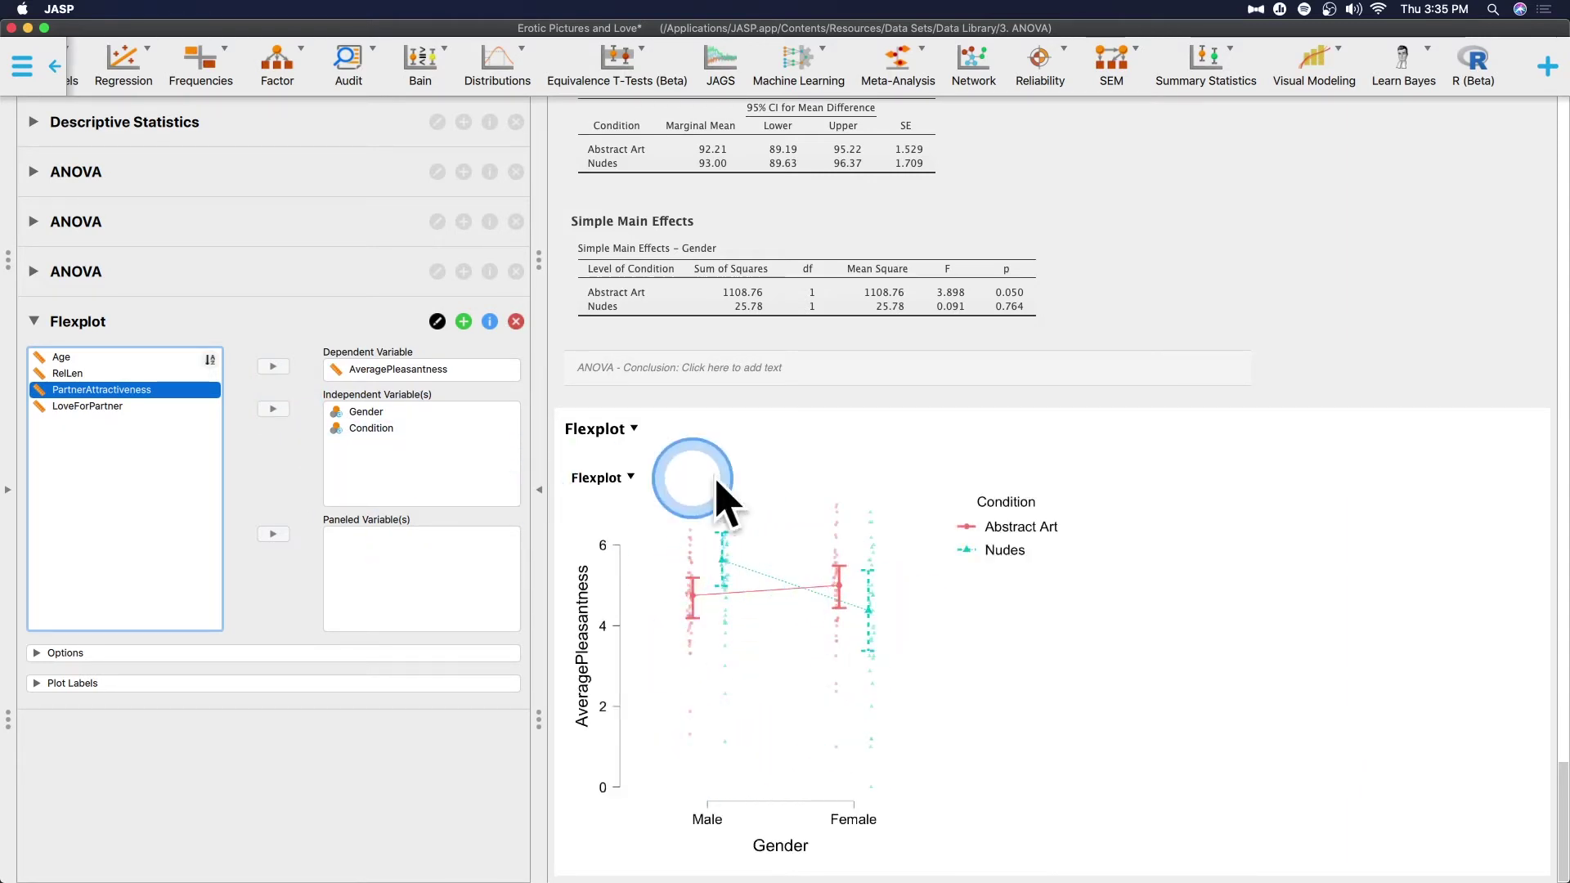
{"action": "left_click_drag", "start_coordinate": [371, 428], "coordinate": [350, 551]}
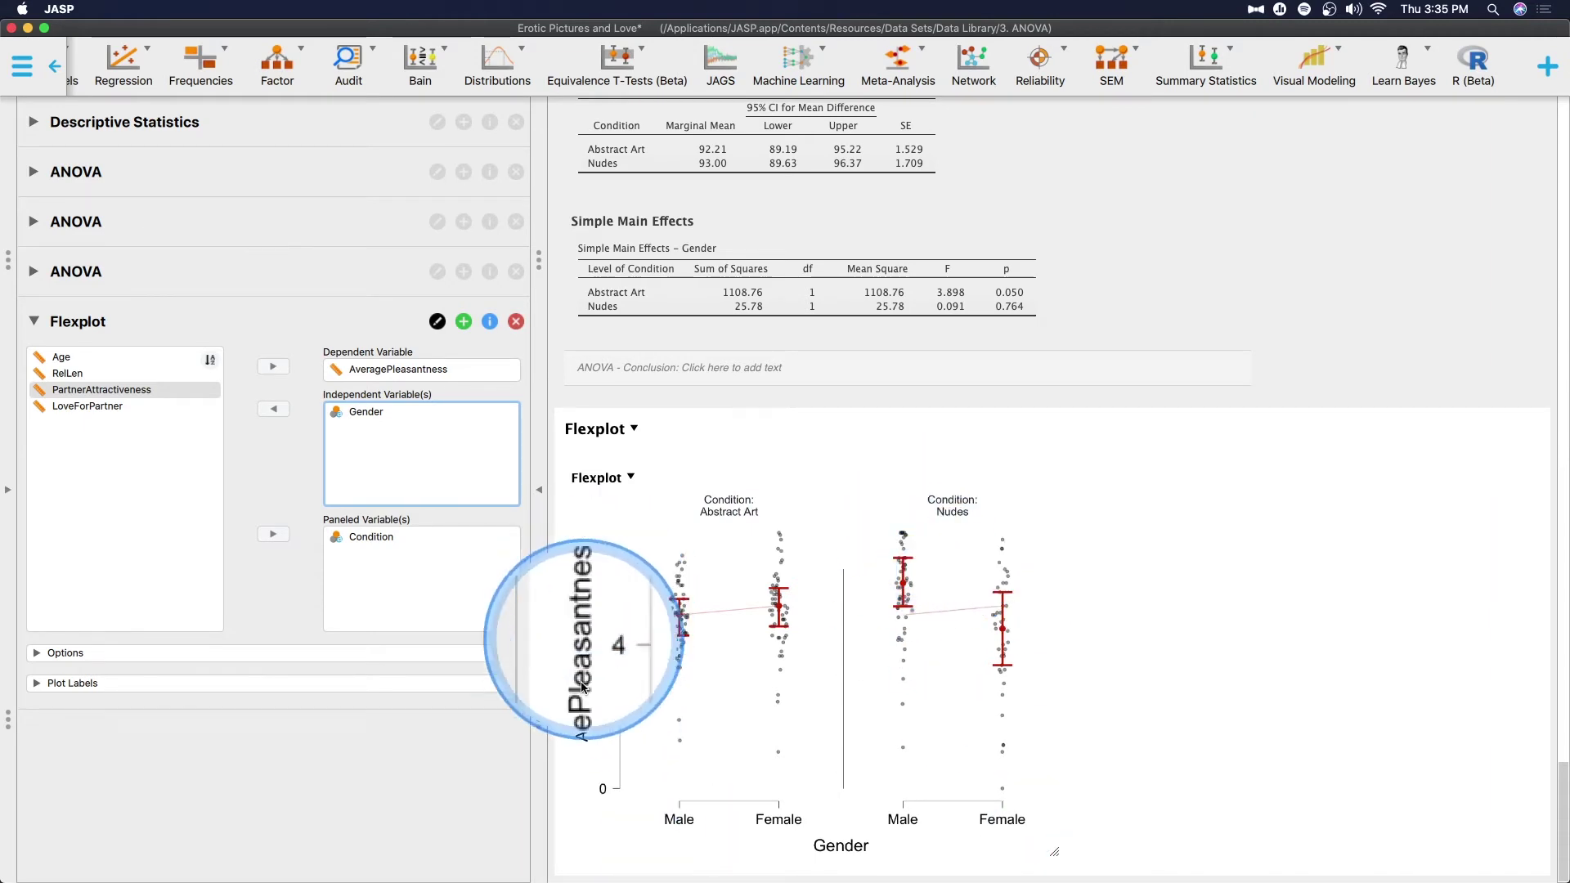
- Expand the Flexplot options and set Jitter in X to 0.1
{"action": "left_click", "coordinate": [238, 659]}
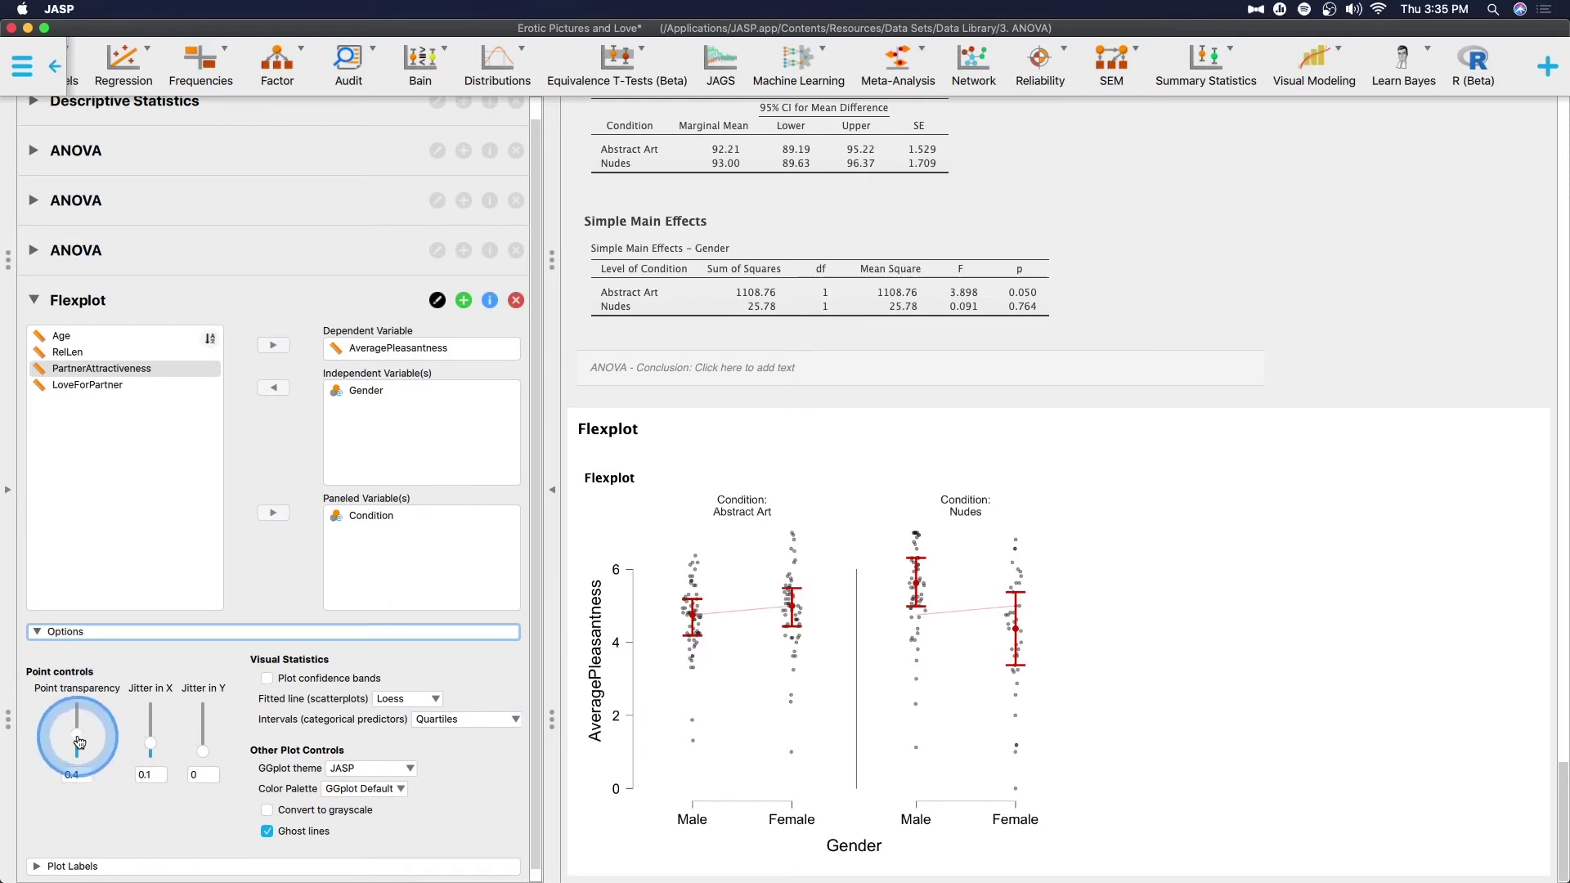
{"action": "double_click", "coordinate": [79, 777]}
{"action": "type", "text": "0.1"}
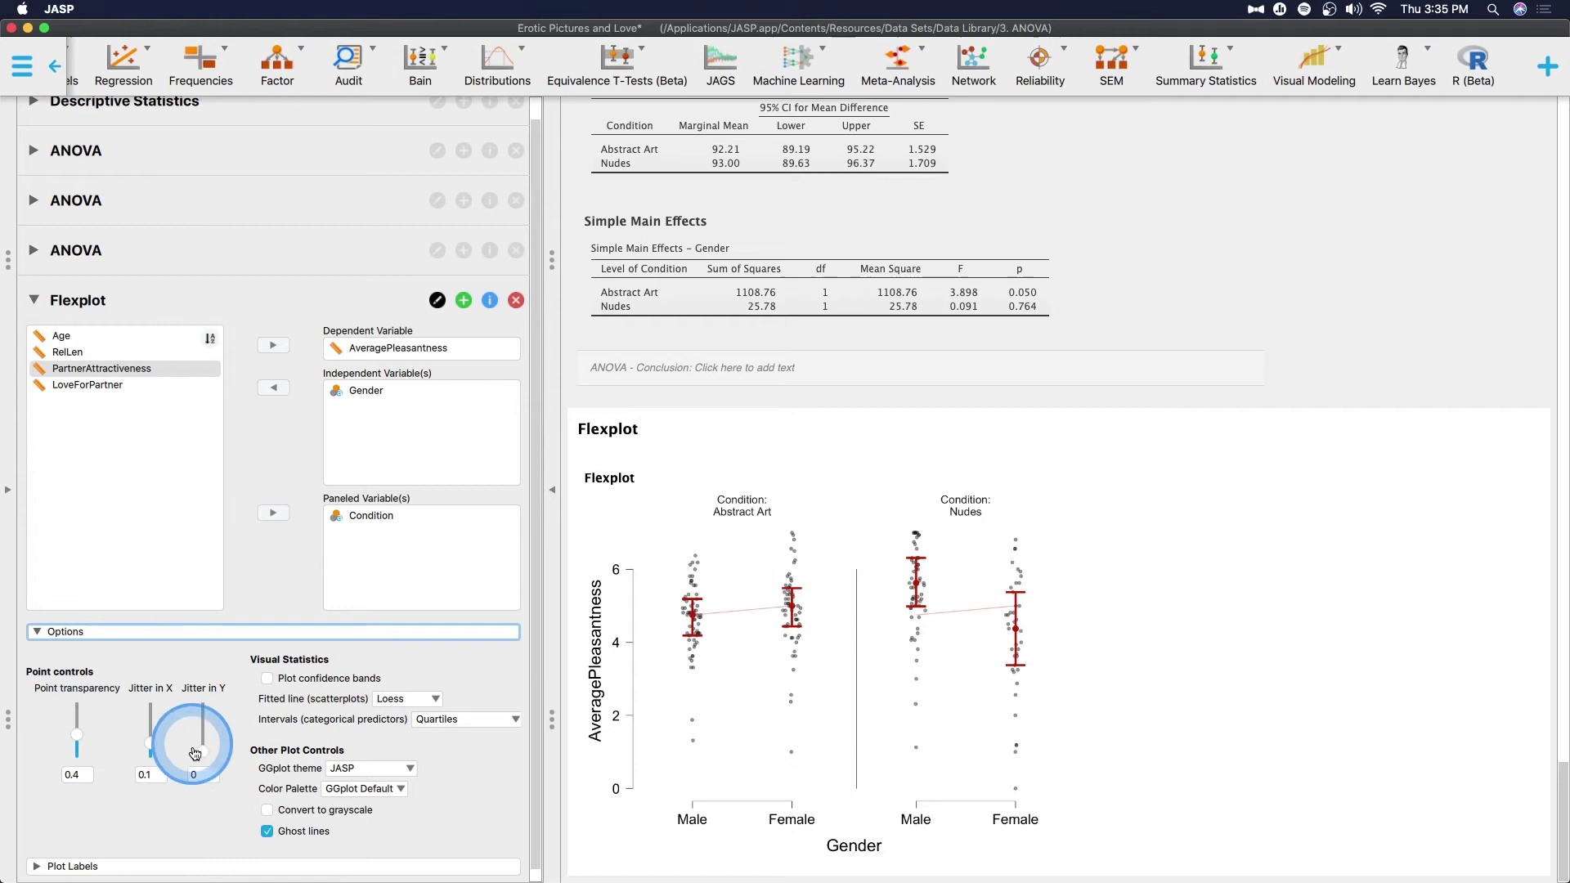
{"action": "key", "text": "BackSpace"}
{"action": "key", "text": "BackSpace"}
{"action": "key", "text": "BackSpace"}
{"action": "left_click", "coordinate": [197, 782]}
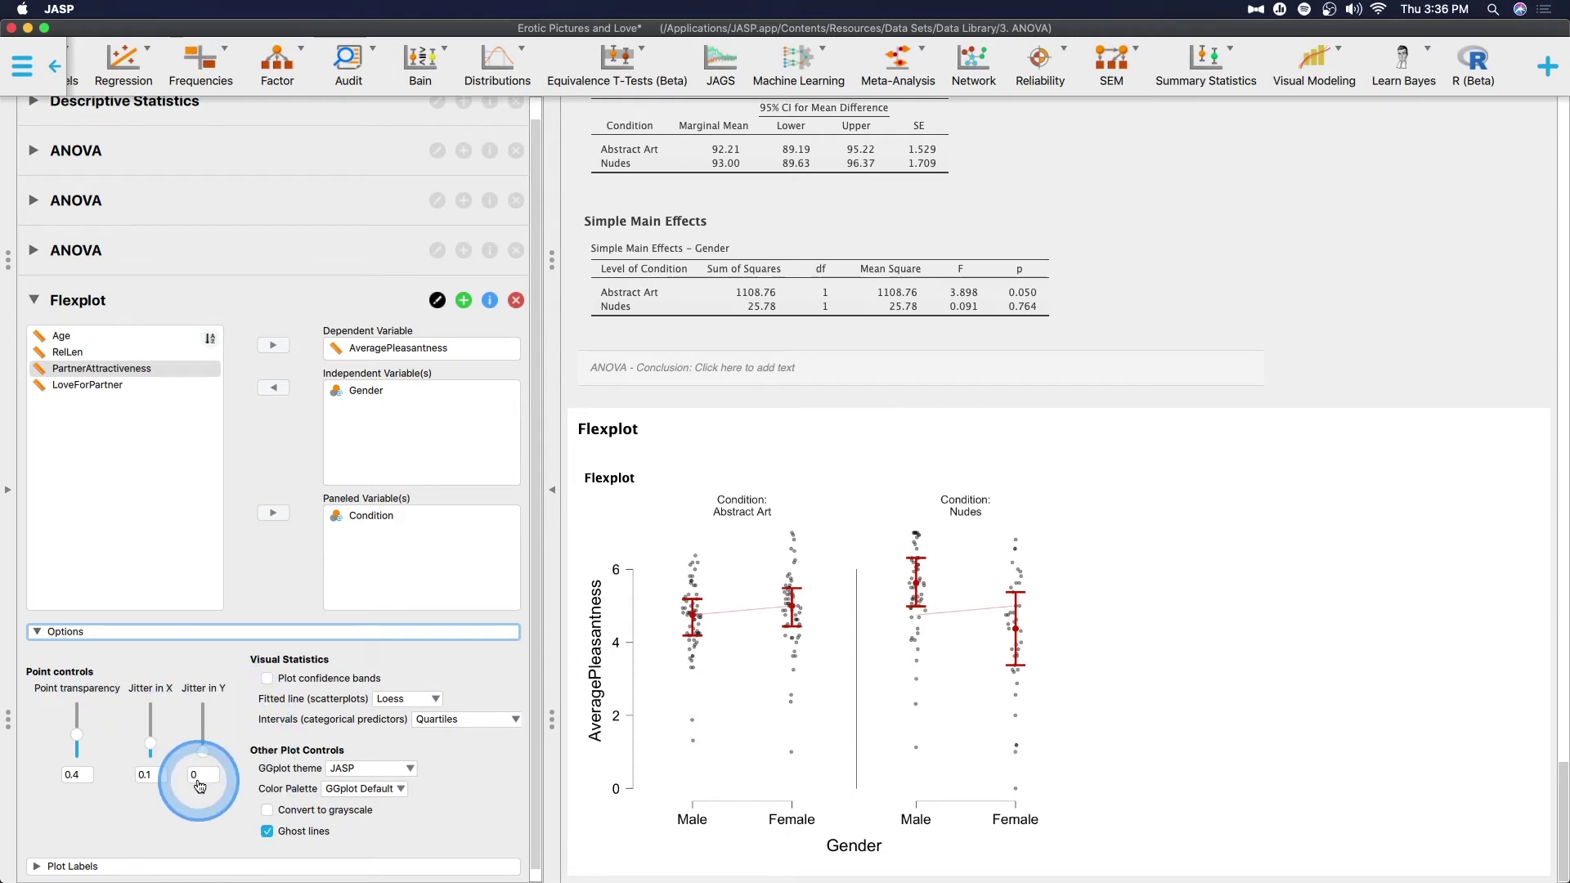
- Adjust the point transparency slider, dragging it toward full transparency
{"action": "left_click_drag", "start_coordinate": [76, 732], "coordinate": [83, 716]}
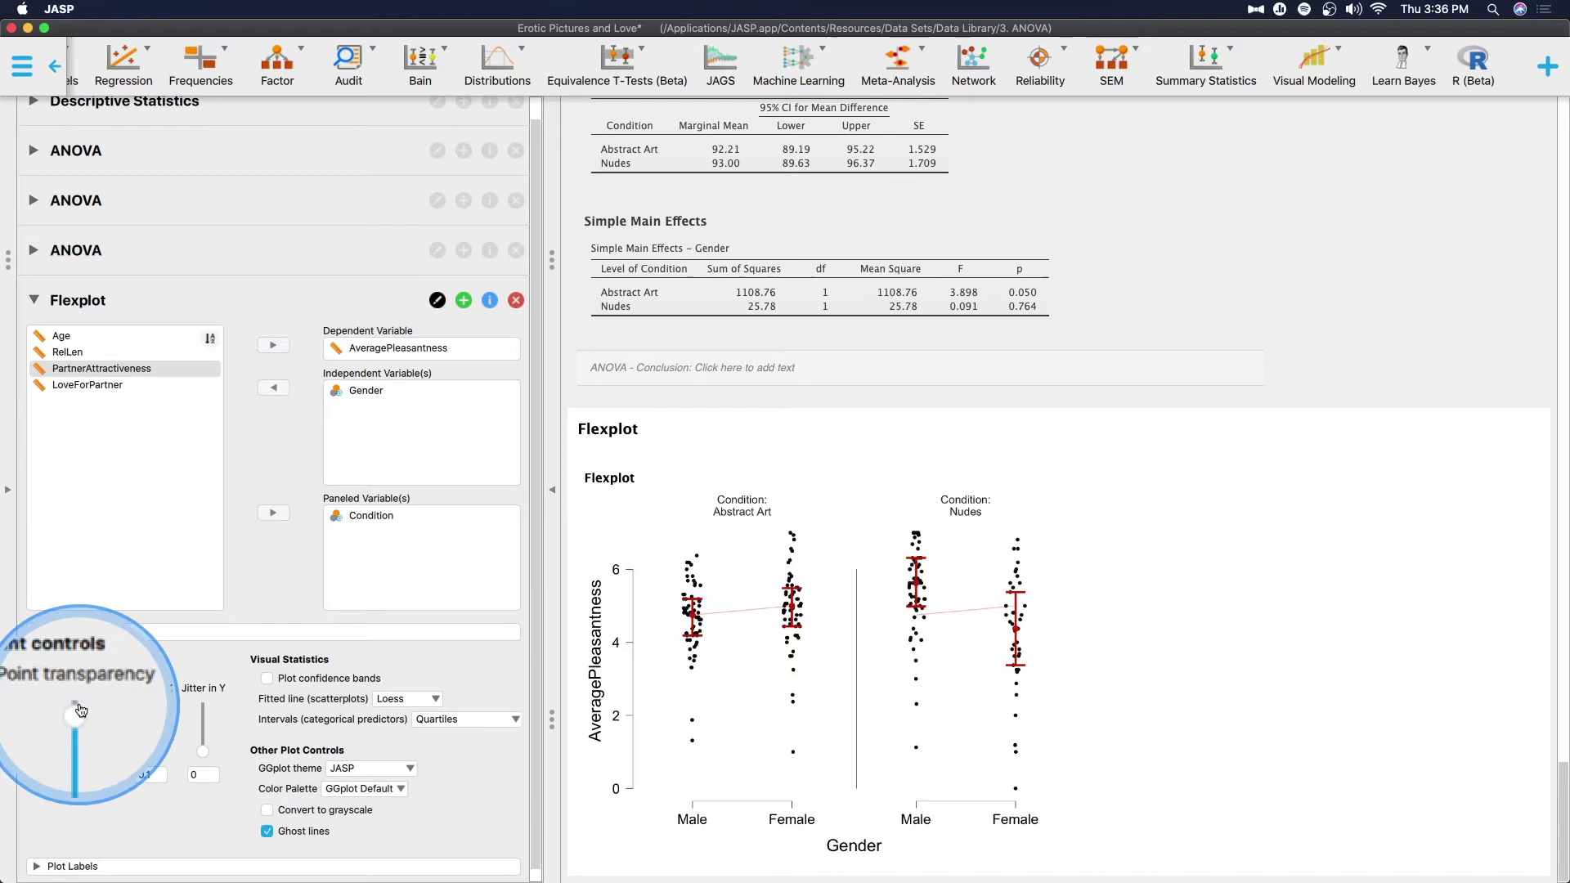
{"action": "left_click", "coordinate": [170, 774]}
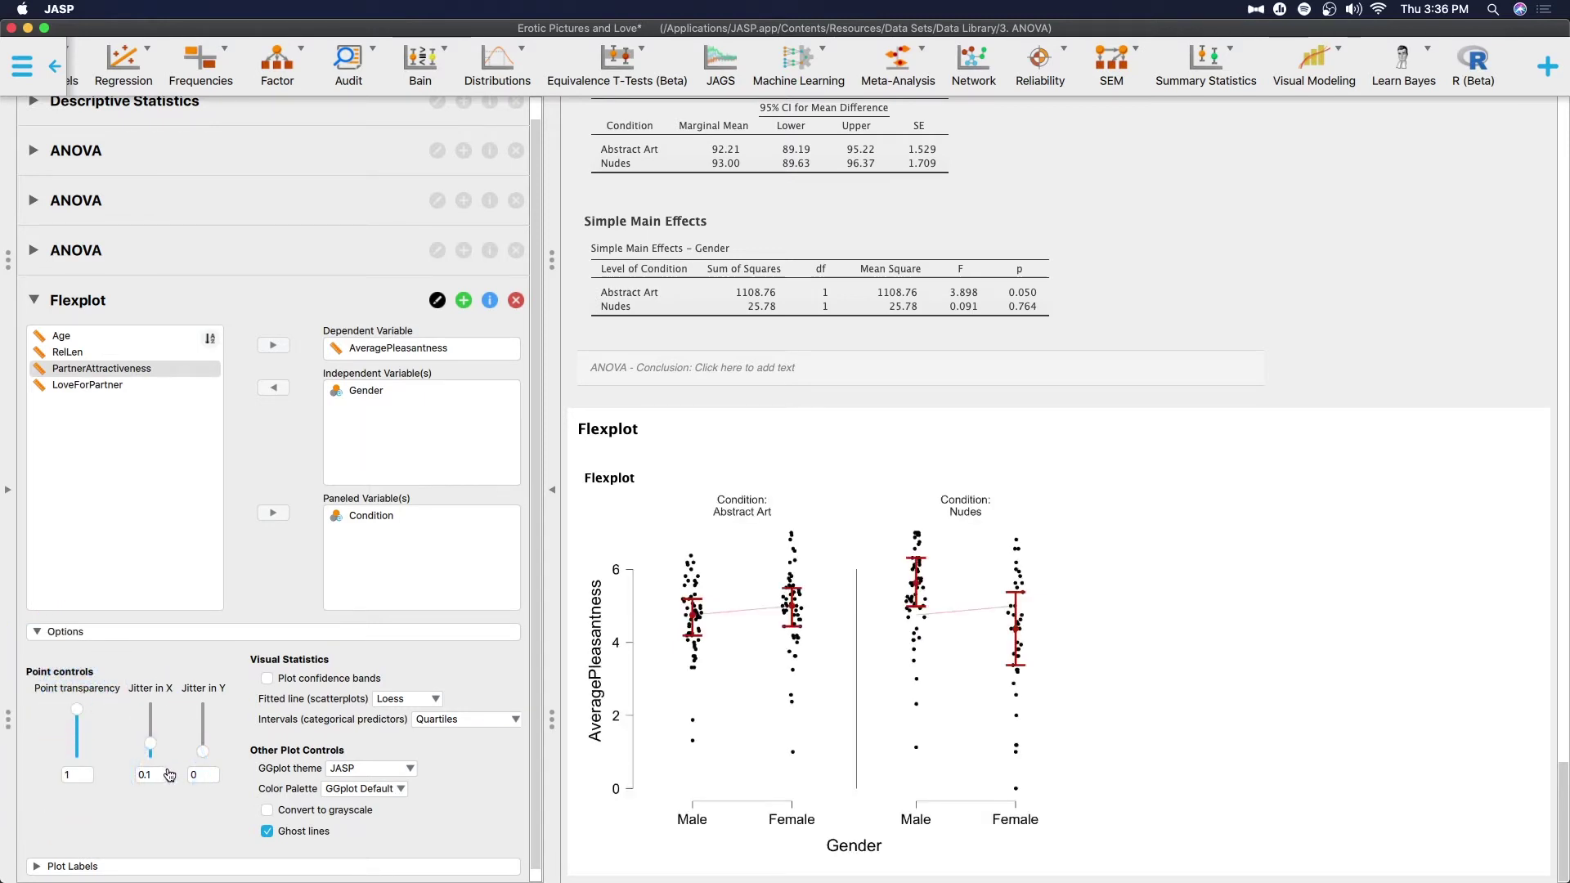
{"action": "left_click_drag", "start_coordinate": [77, 711], "coordinate": [157, 879]}
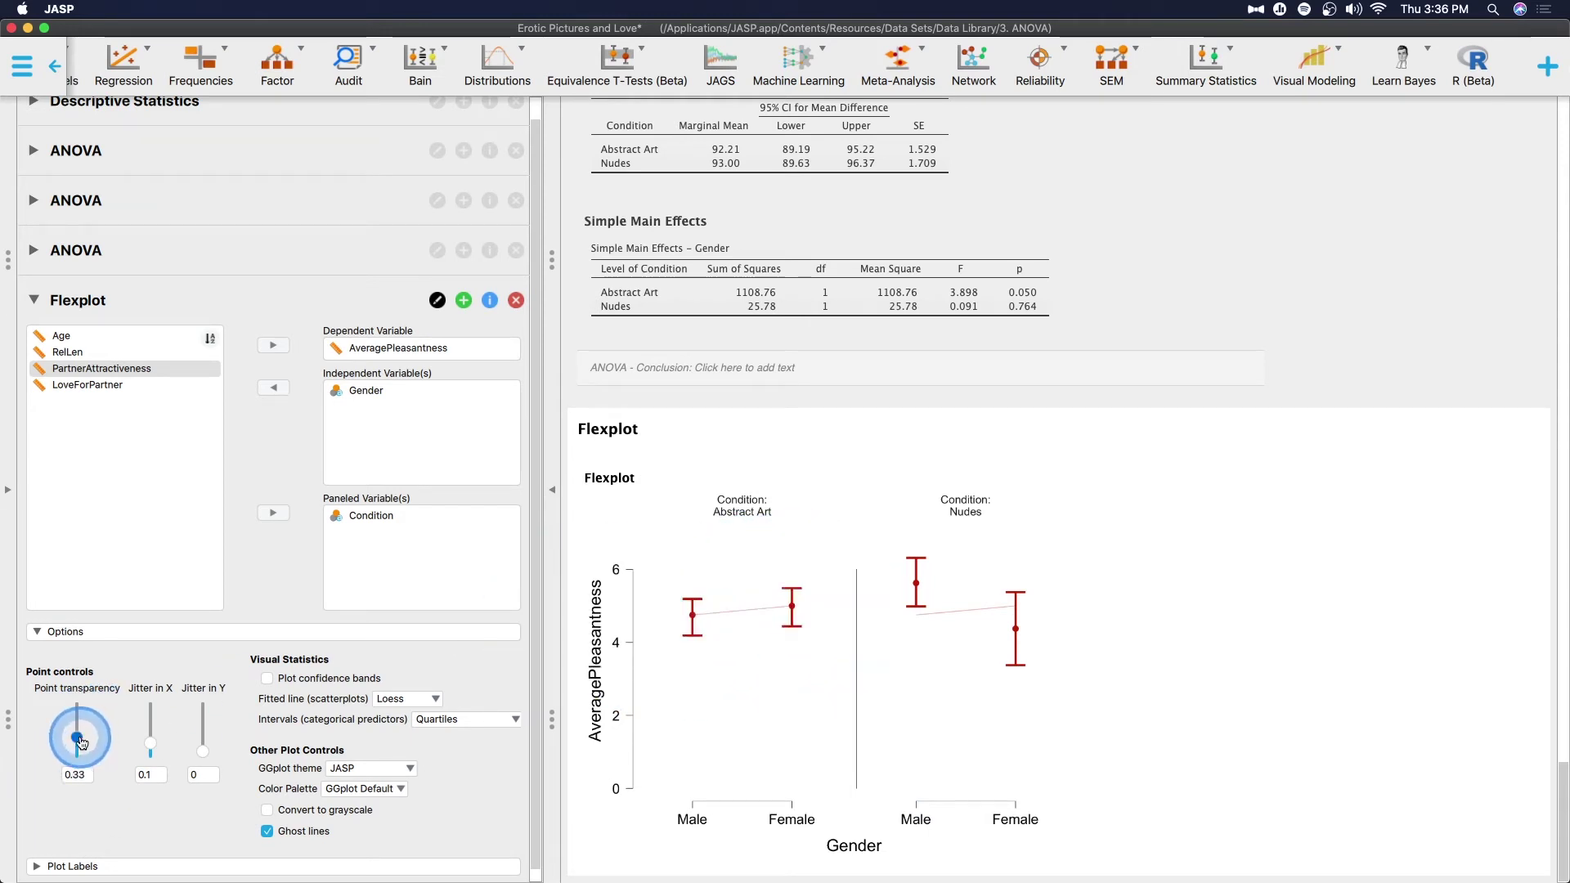
- Set the point transparency to 0.35
{"action": "left_click_drag", "start_coordinate": [77, 750], "coordinate": [77, 736]}
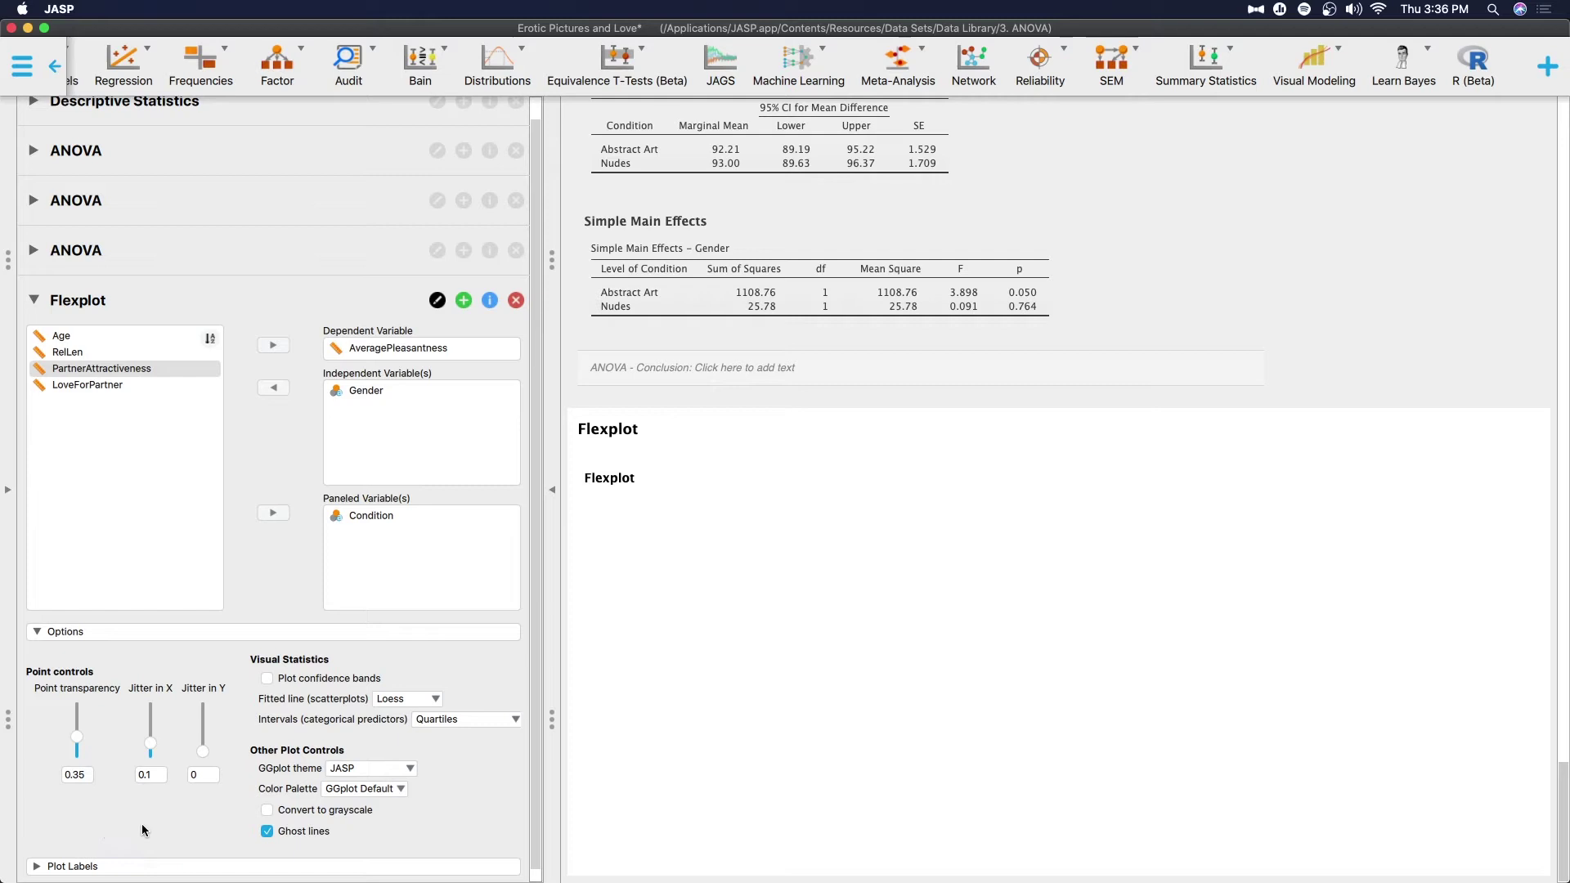
{"action": "left_click", "coordinate": [151, 751]}
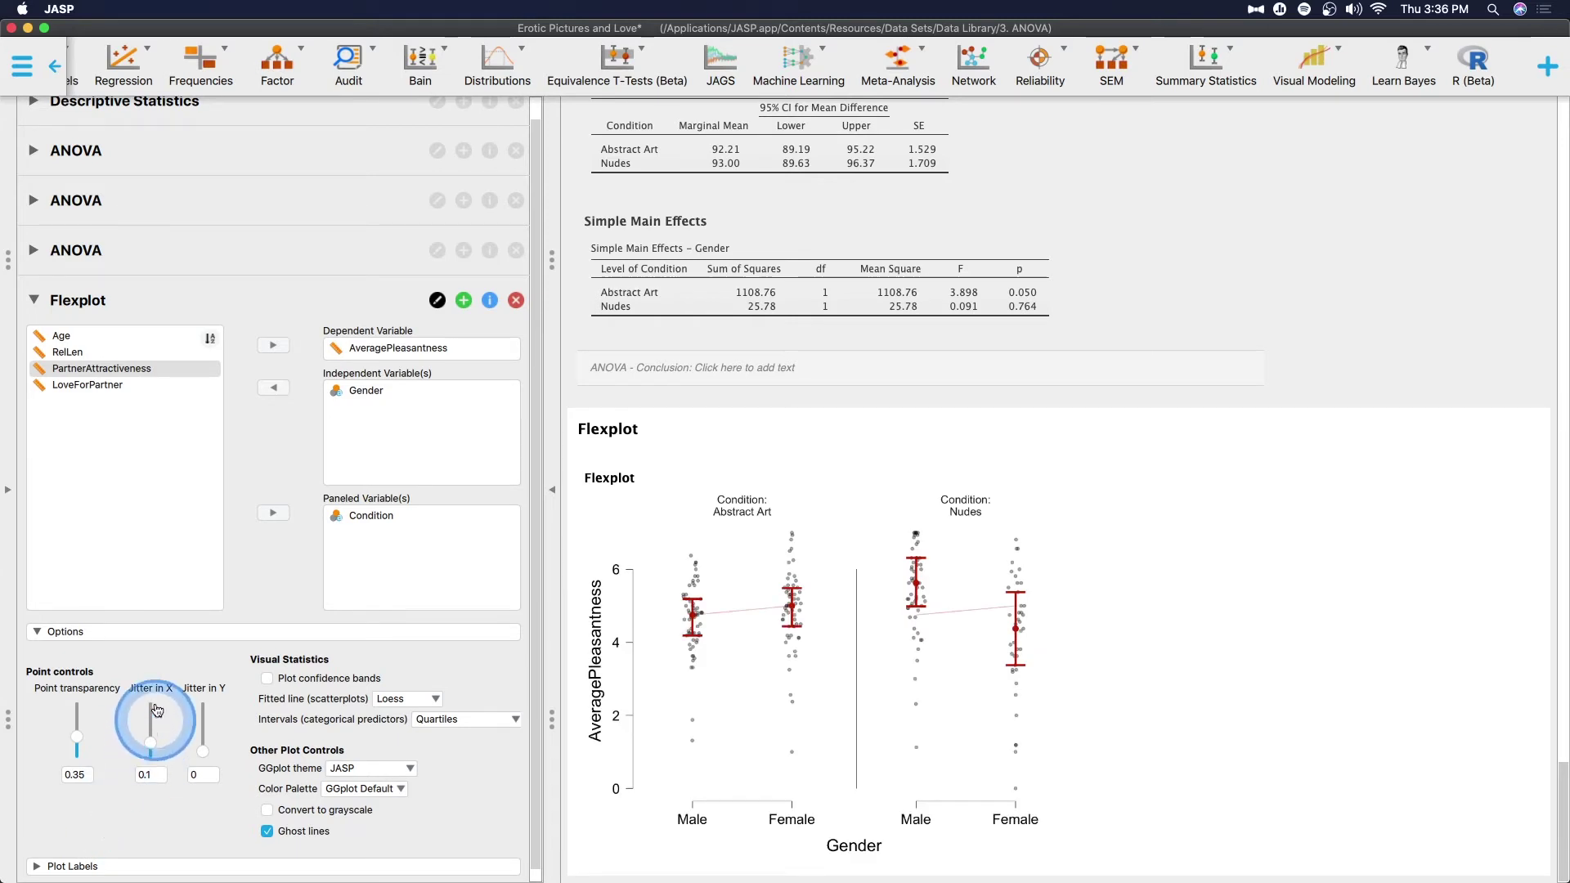
{"action": "left_click", "coordinate": [708, 580]}
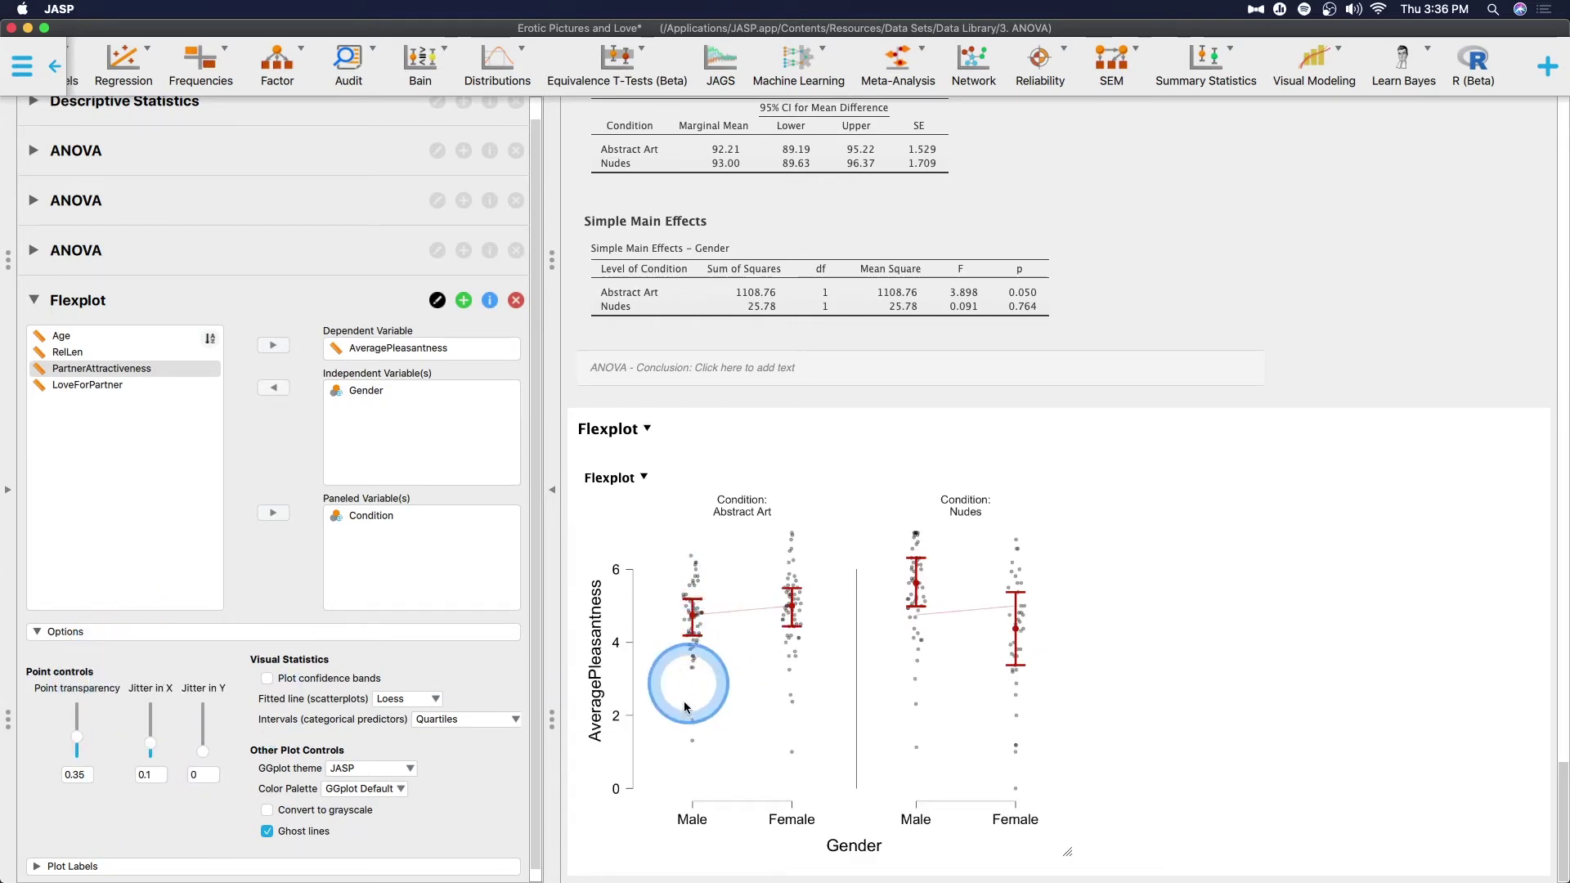
{"action": "left_click", "coordinate": [691, 775]}
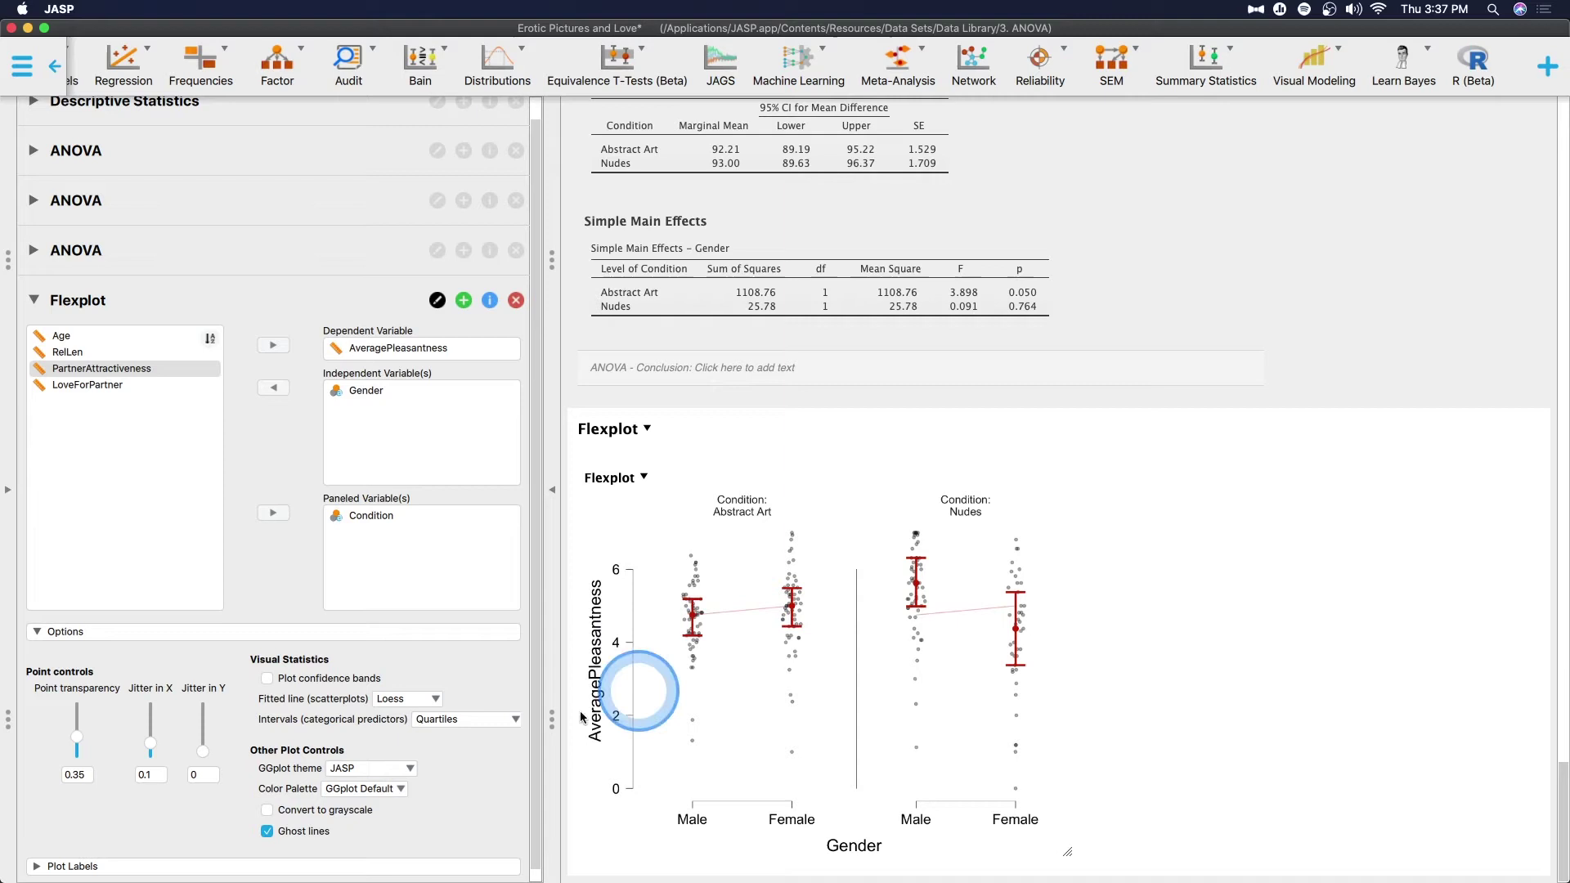
- Raise Jitter in X, then lower it to 0 so points stack vertically
{"action": "left_click_drag", "start_coordinate": [151, 743], "coordinate": [154, 726]}
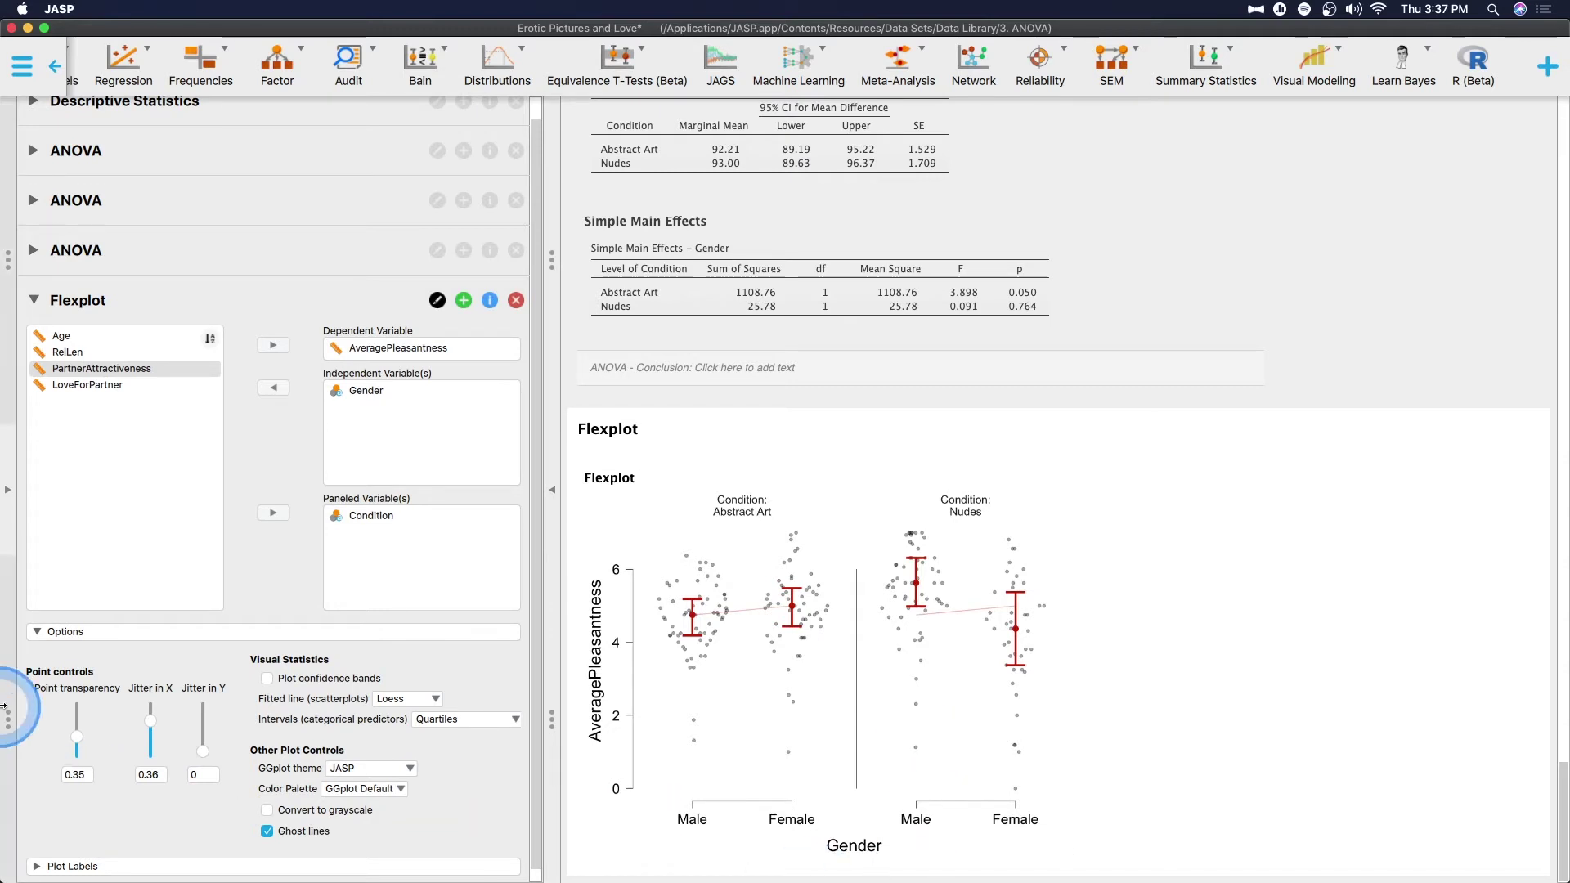
{"action": "left_click_drag", "start_coordinate": [149, 720], "coordinate": [153, 775]}
{"action": "left_click", "coordinate": [359, 708]}
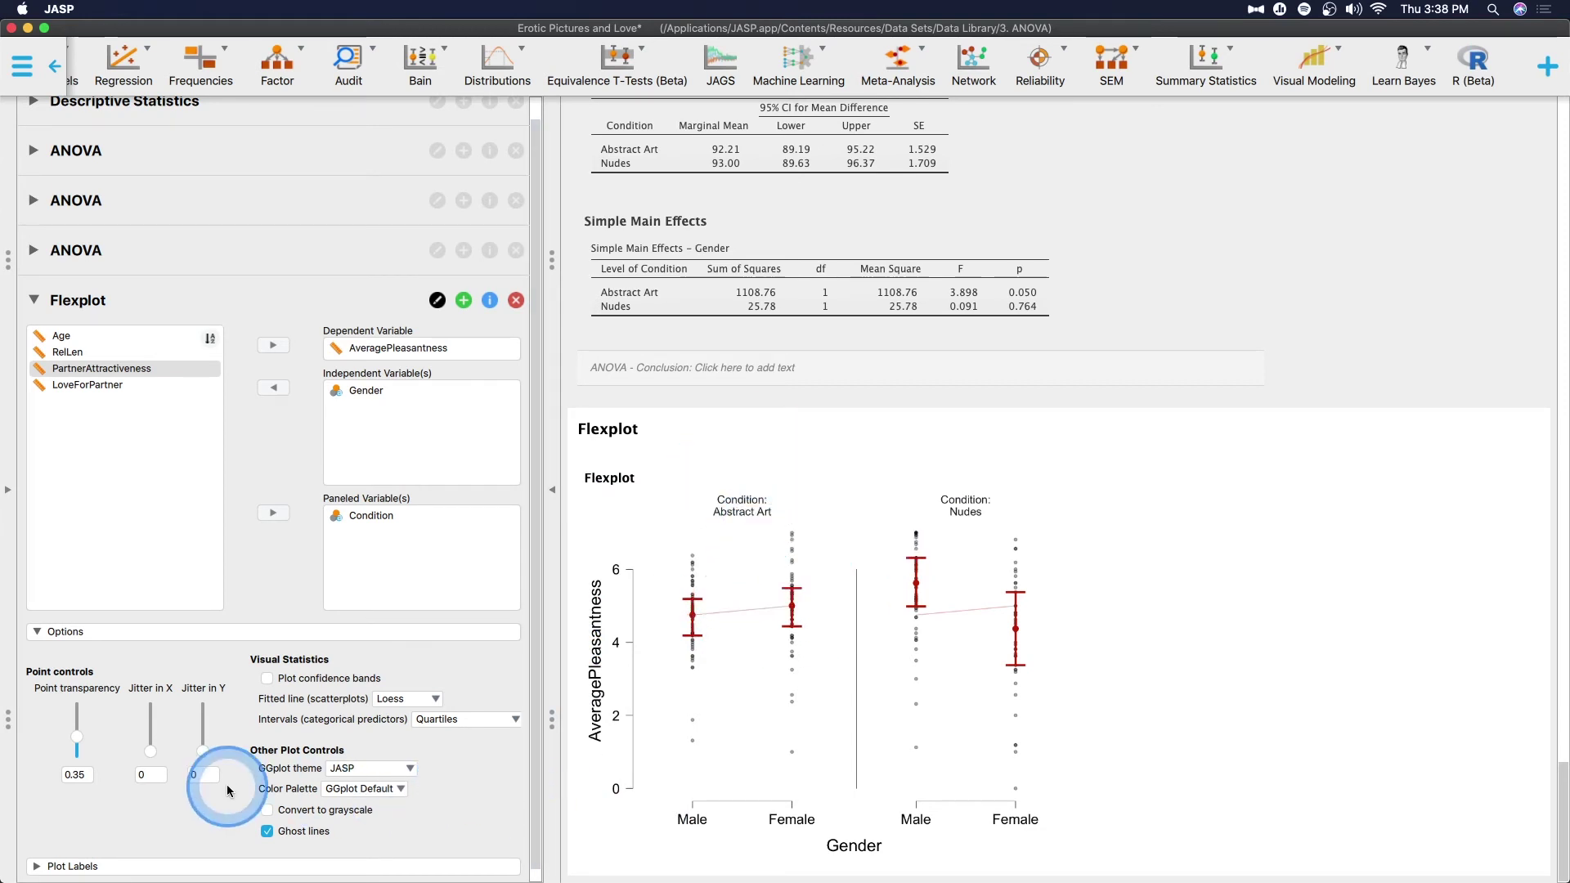
- Set Jitter in X to 0.09 and return Jitter in Y to 0 after trying 0.5
{"action": "left_click_drag", "start_coordinate": [161, 762], "coordinate": [161, 754]}
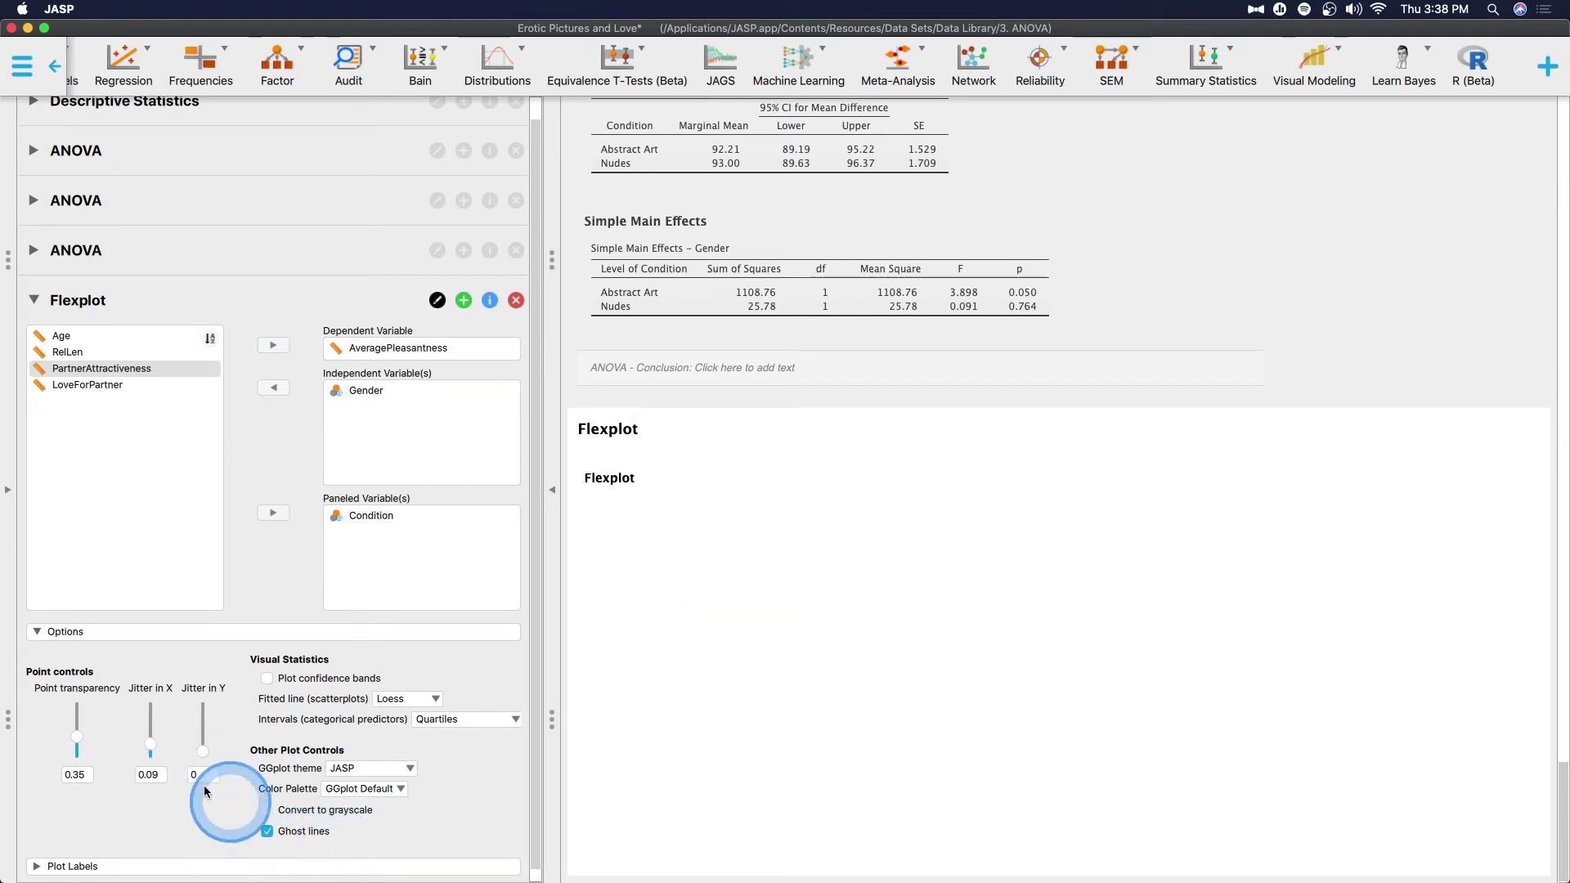
{"action": "left_click_drag", "start_coordinate": [203, 766], "coordinate": [202, 727]}
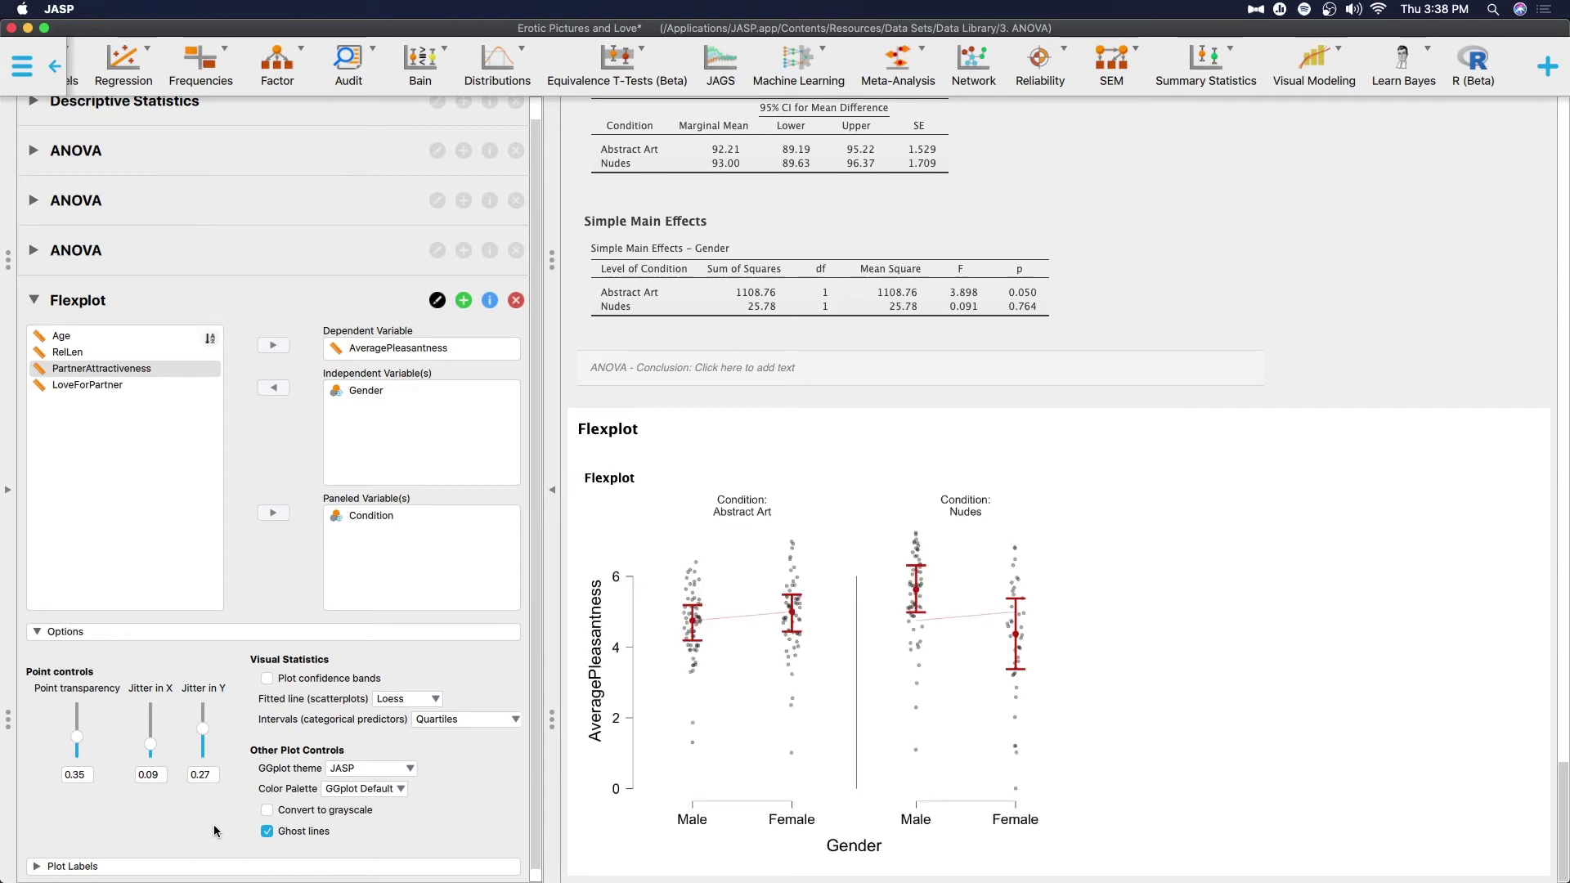
{"action": "left_click_drag", "start_coordinate": [203, 729], "coordinate": [203, 707]}
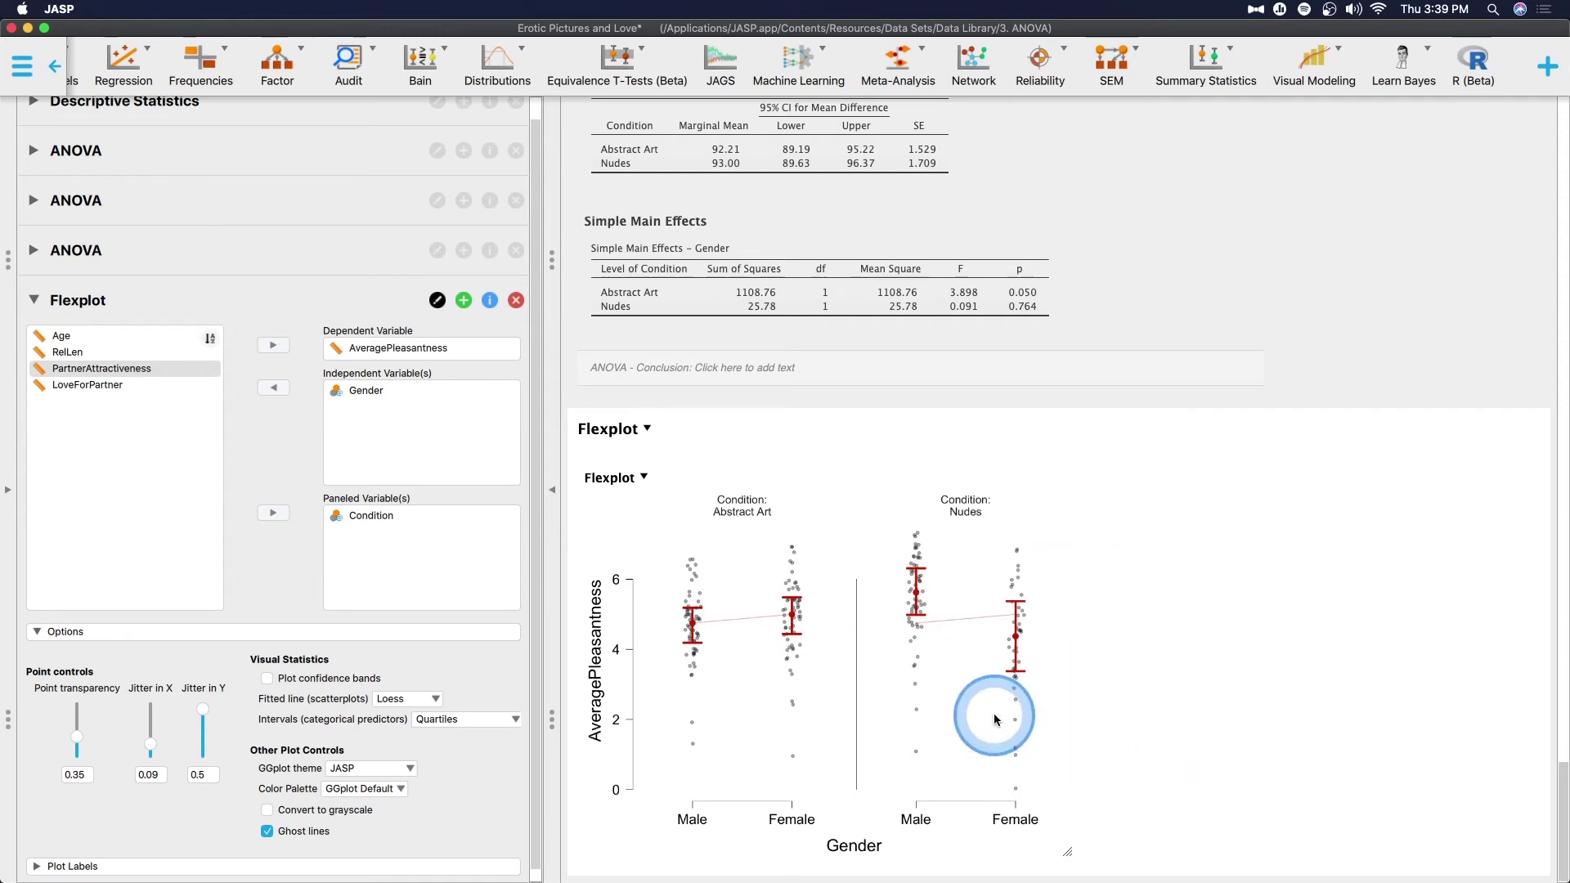
{"action": "left_click_drag", "start_coordinate": [203, 710], "coordinate": [228, 810]}
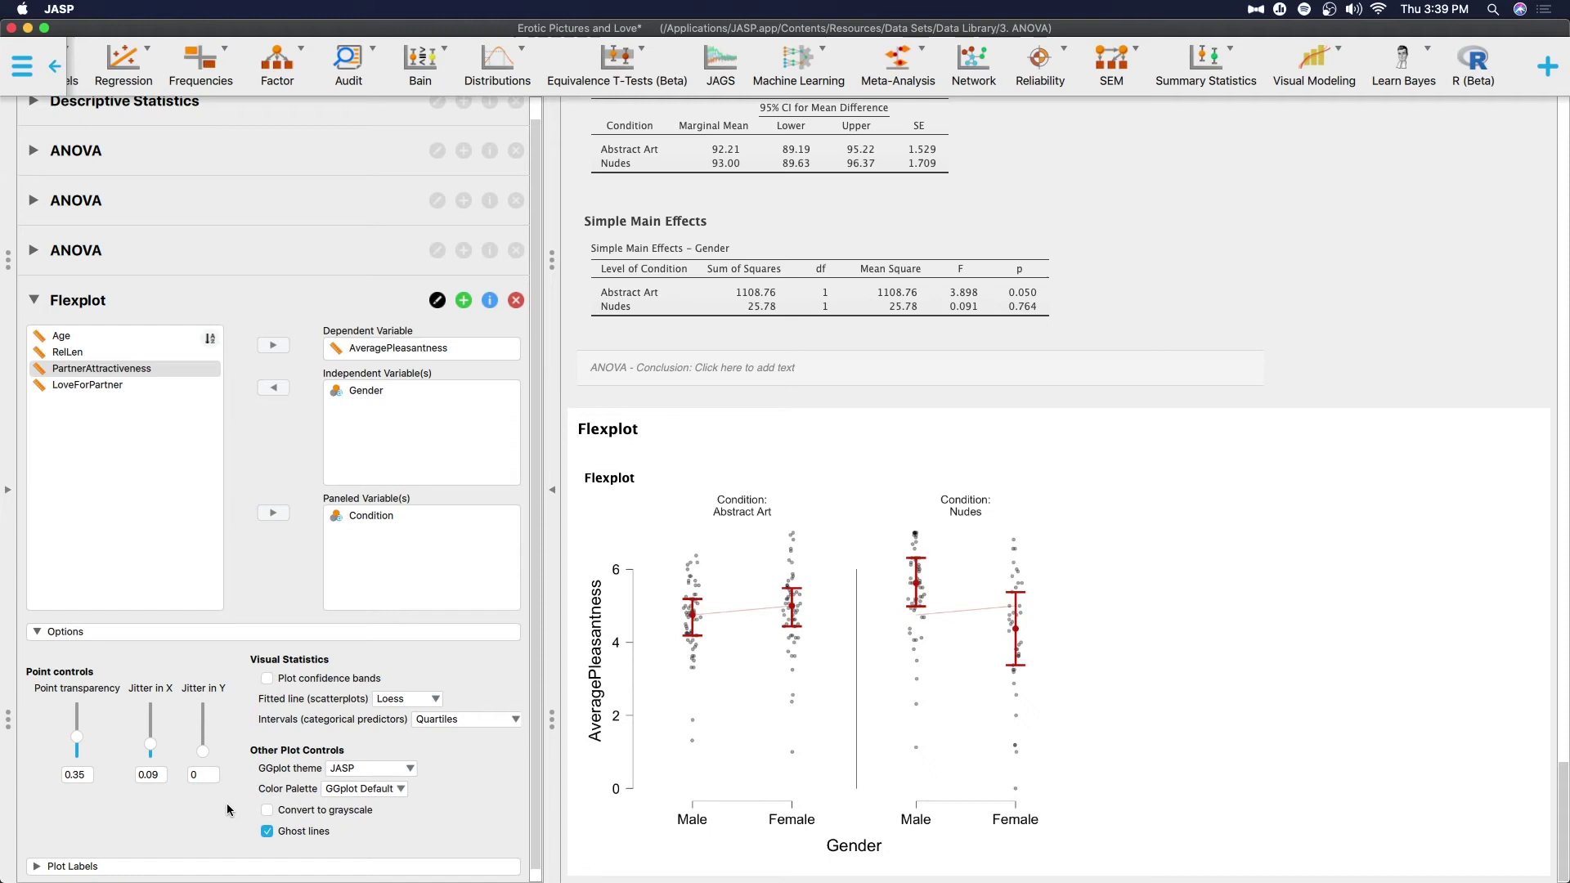
- Turn on Plot confidence bands for the Flexplot
{"action": "left_click", "coordinate": [306, 679]}
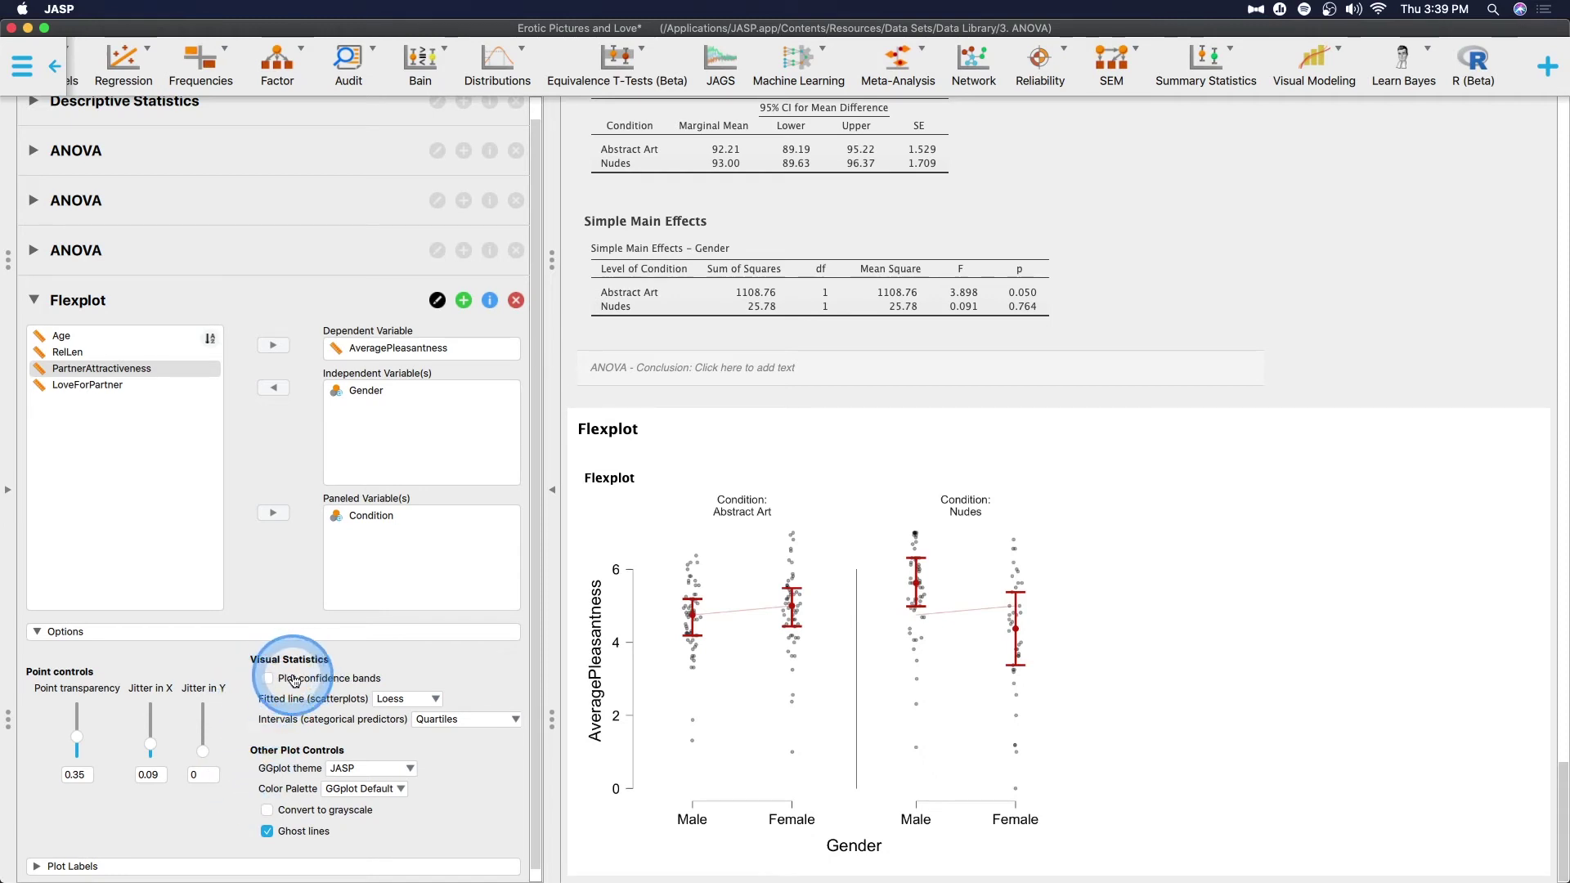
{"action": "left_click", "coordinate": [286, 759]}
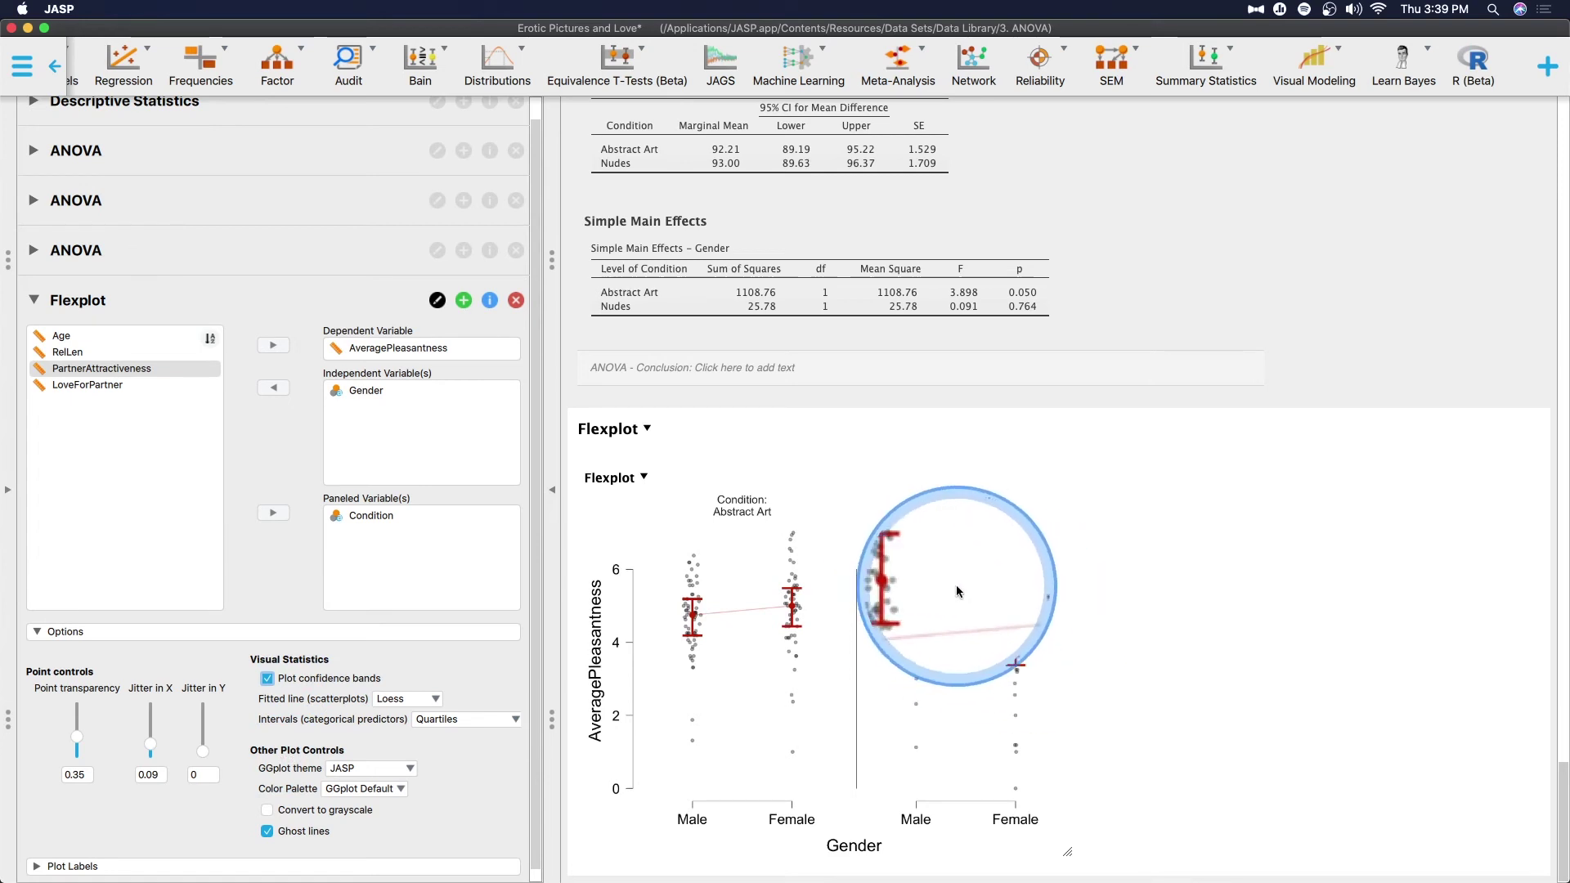
{"action": "scroll", "coordinate": [385, 699], "scroll_direction": "down", "scroll_amount": 1}
- Set the Fitted line (scatterplots) option to None
{"action": "left_click", "coordinate": [434, 690]}
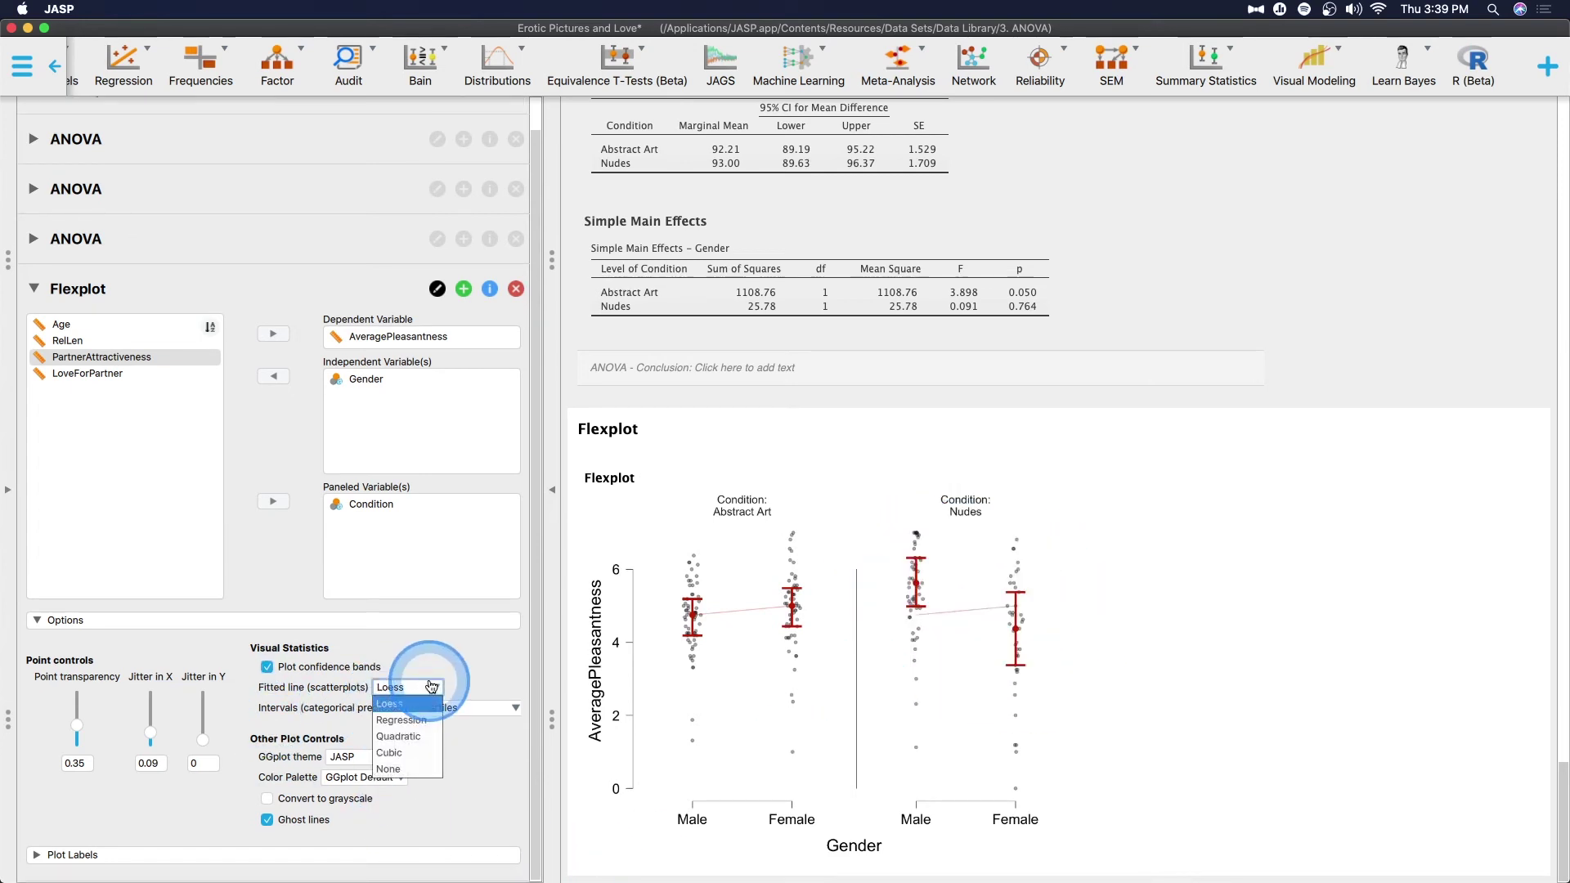
{"action": "left_click", "coordinate": [351, 723]}
{"action": "left_click", "coordinate": [418, 690]}
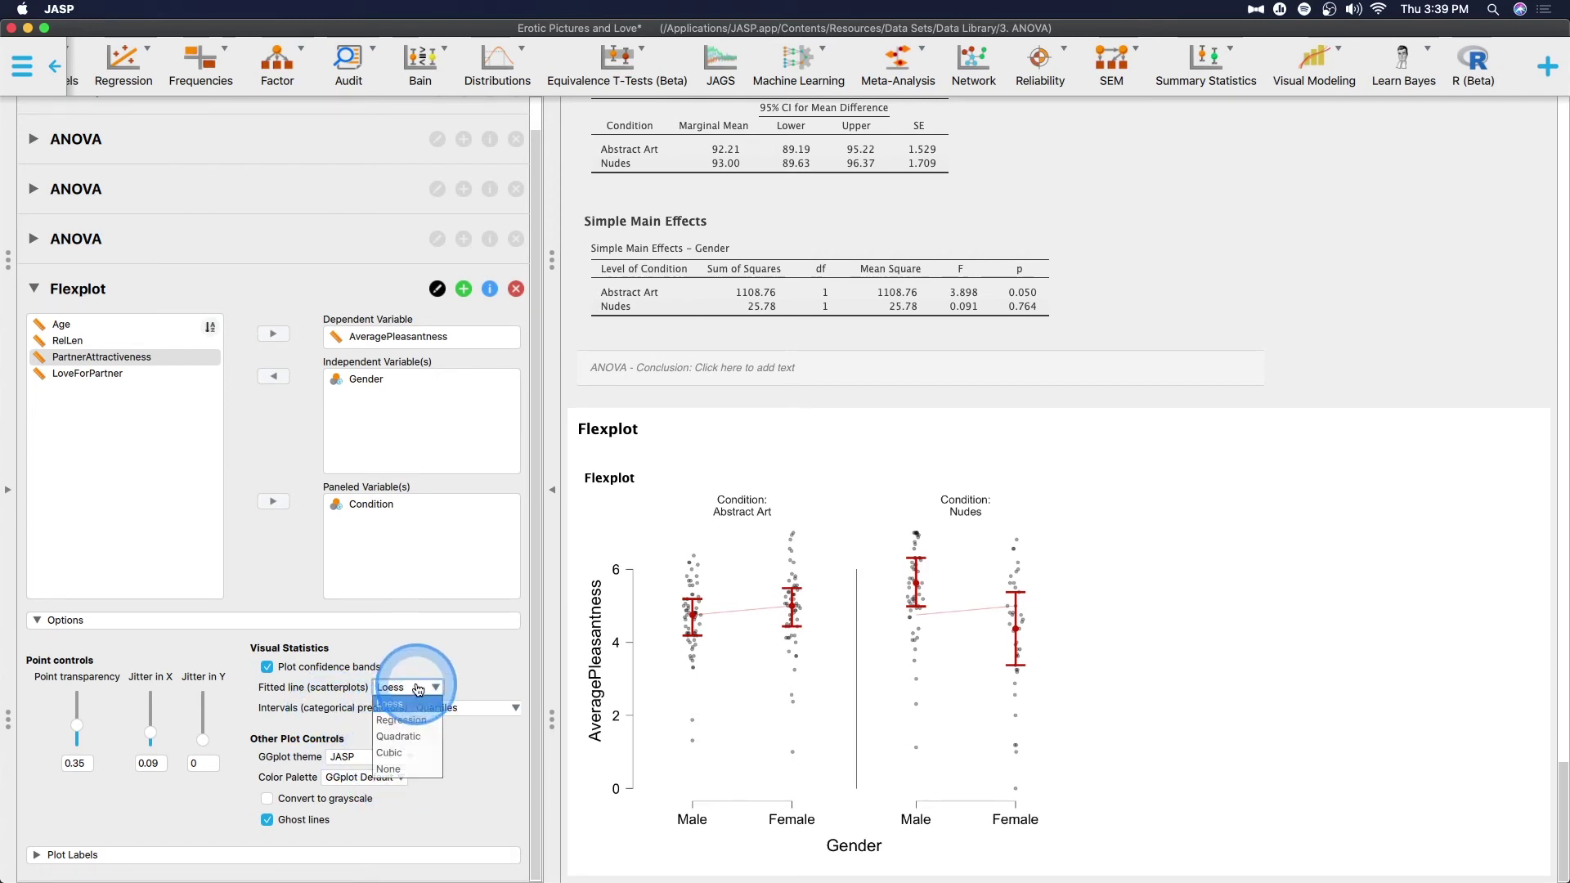
{"action": "left_click", "coordinate": [389, 769]}
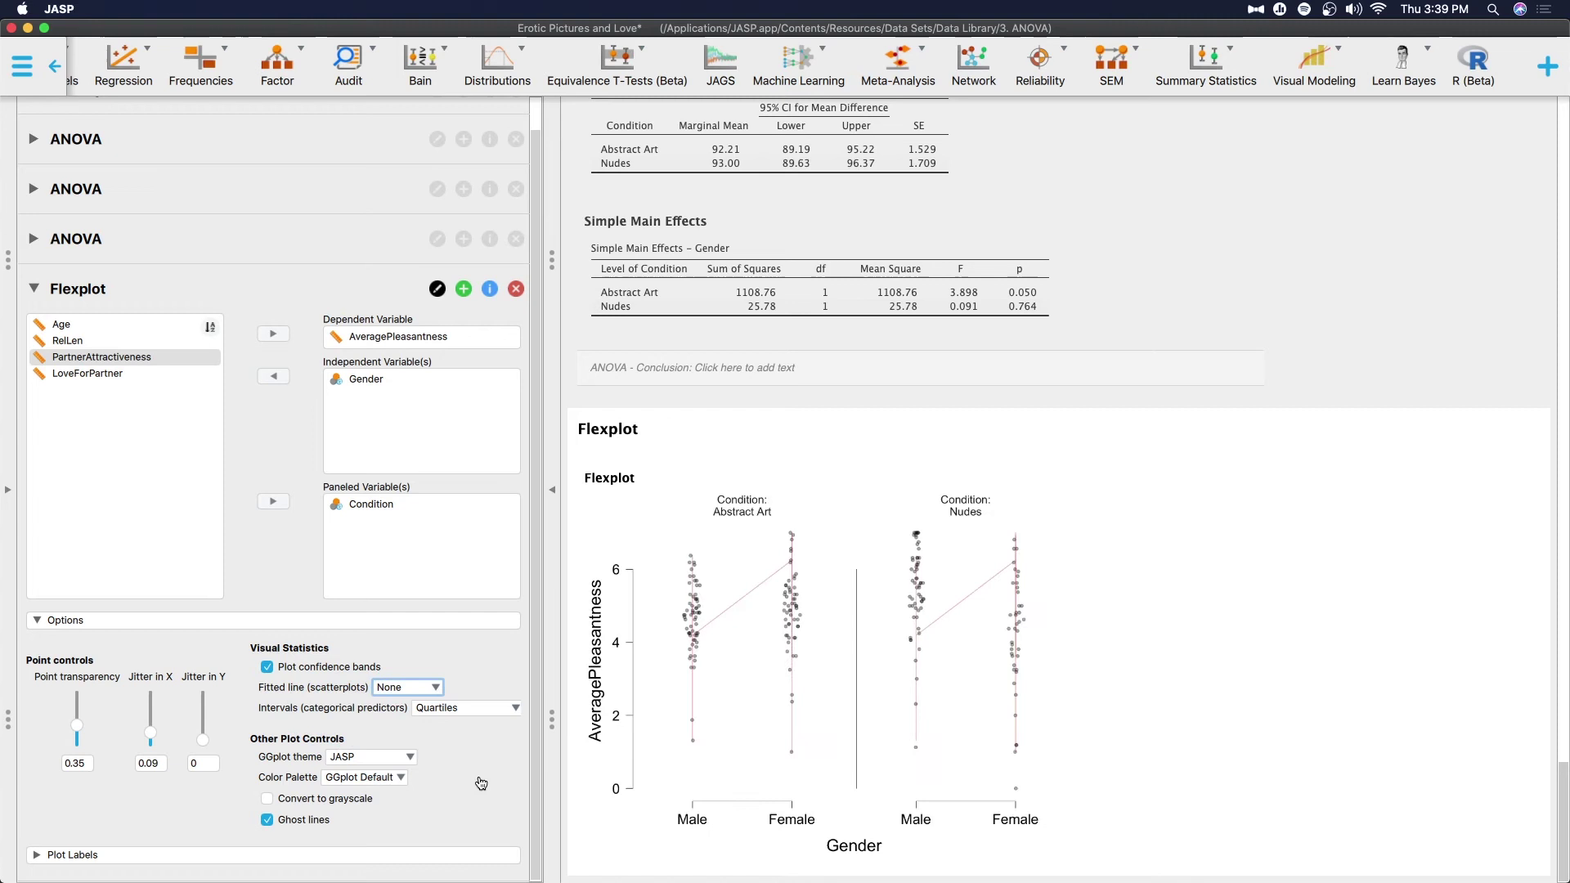
{"action": "left_click", "coordinate": [501, 773]}
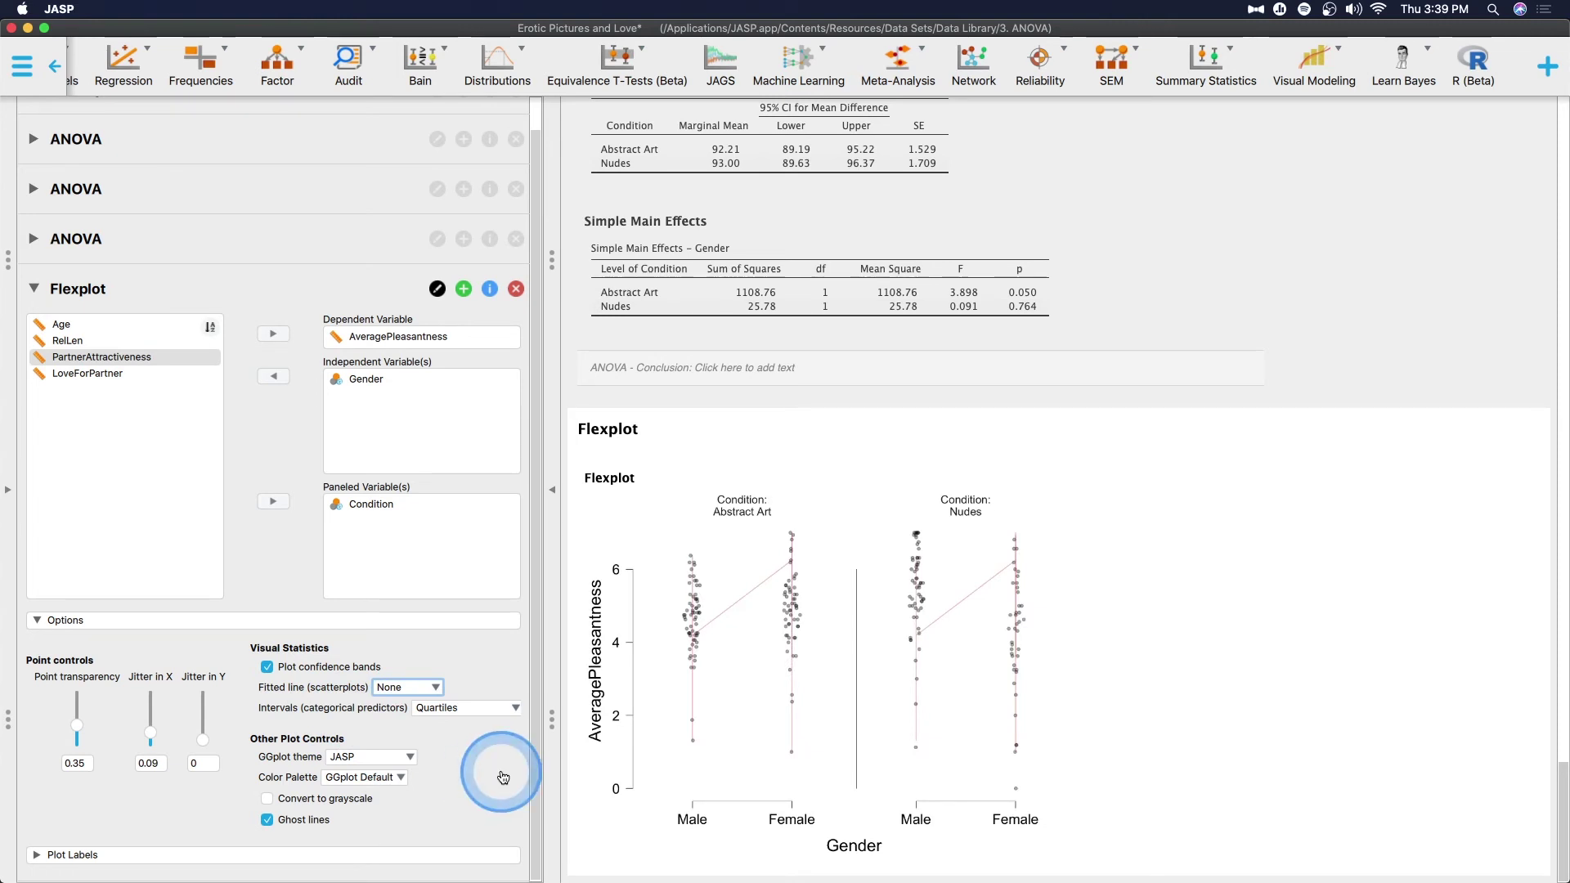
- Set Intervals (categorical predictors) to Standard errors for the error bars
{"action": "left_click", "coordinate": [471, 708]}
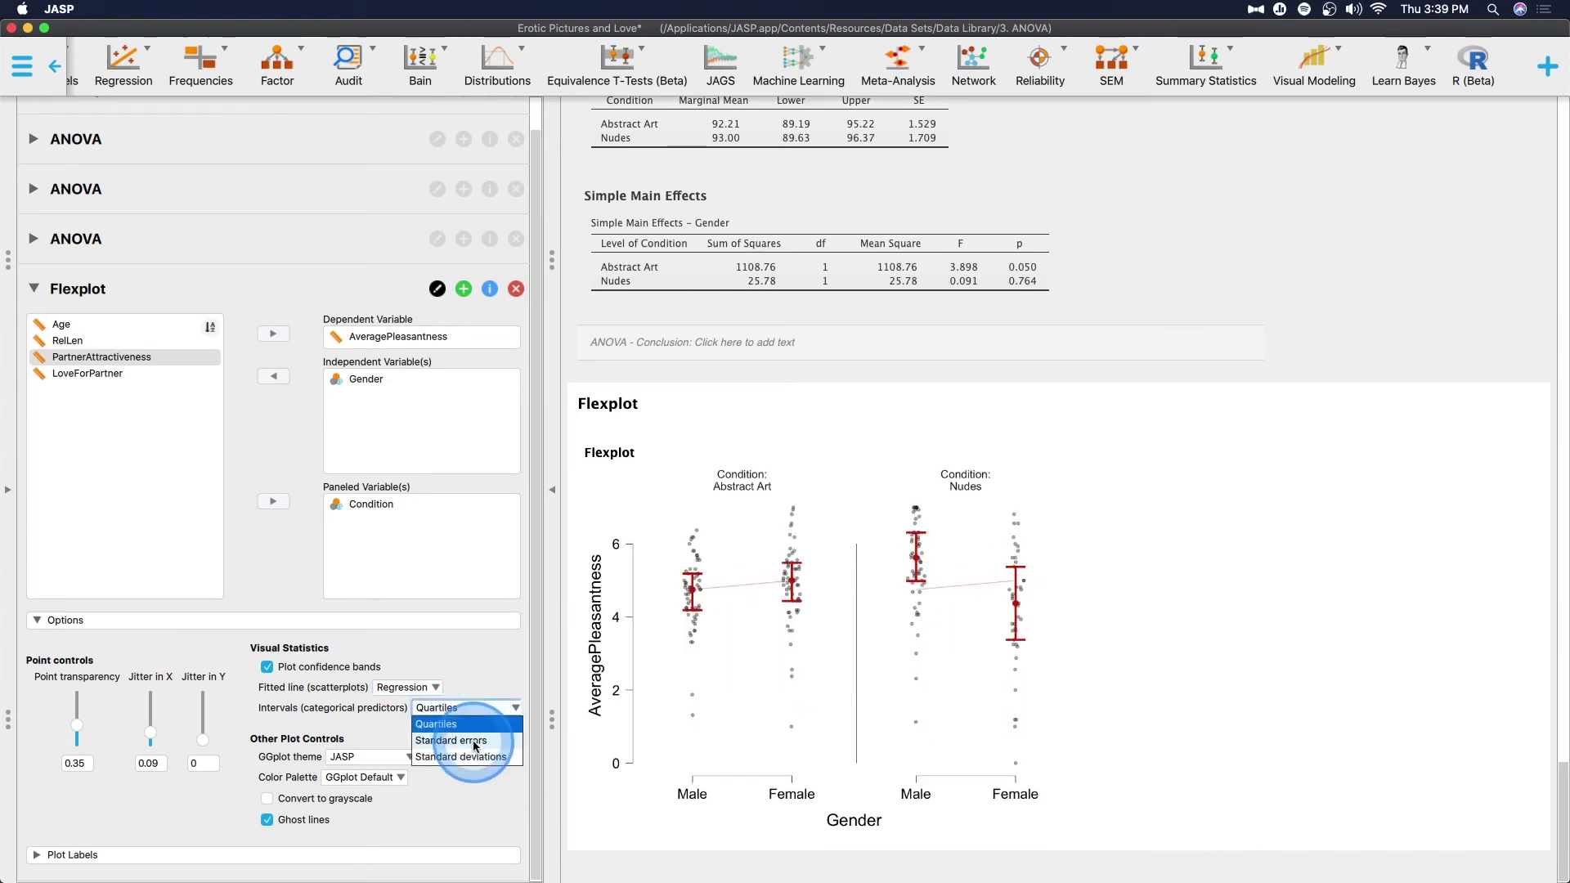
{"action": "left_click", "coordinate": [474, 741]}
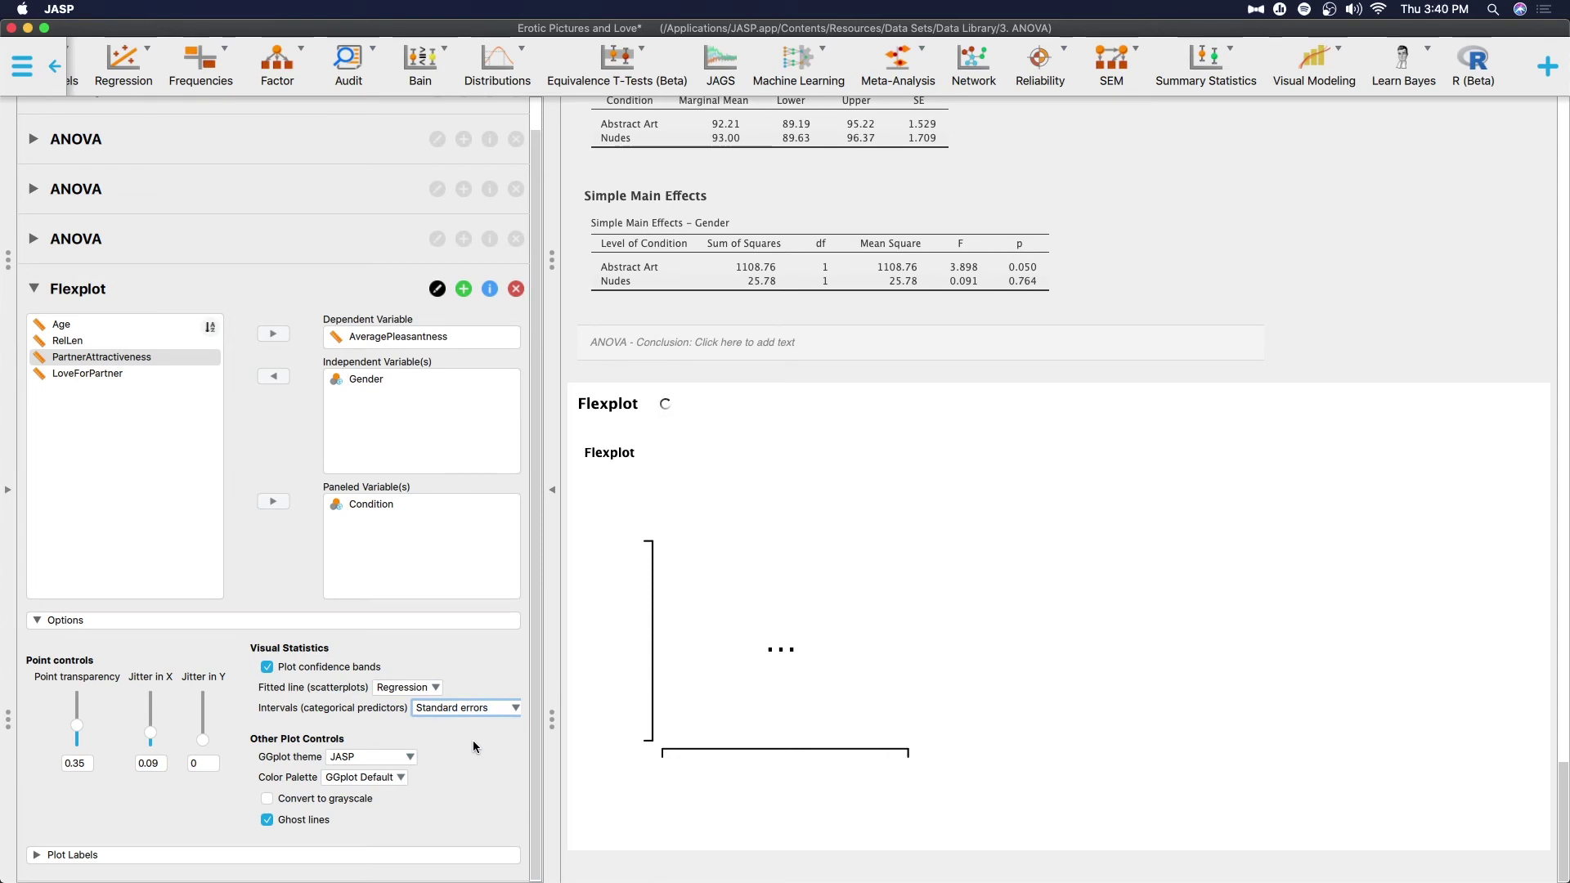
{"action": "left_click", "coordinate": [479, 709]}
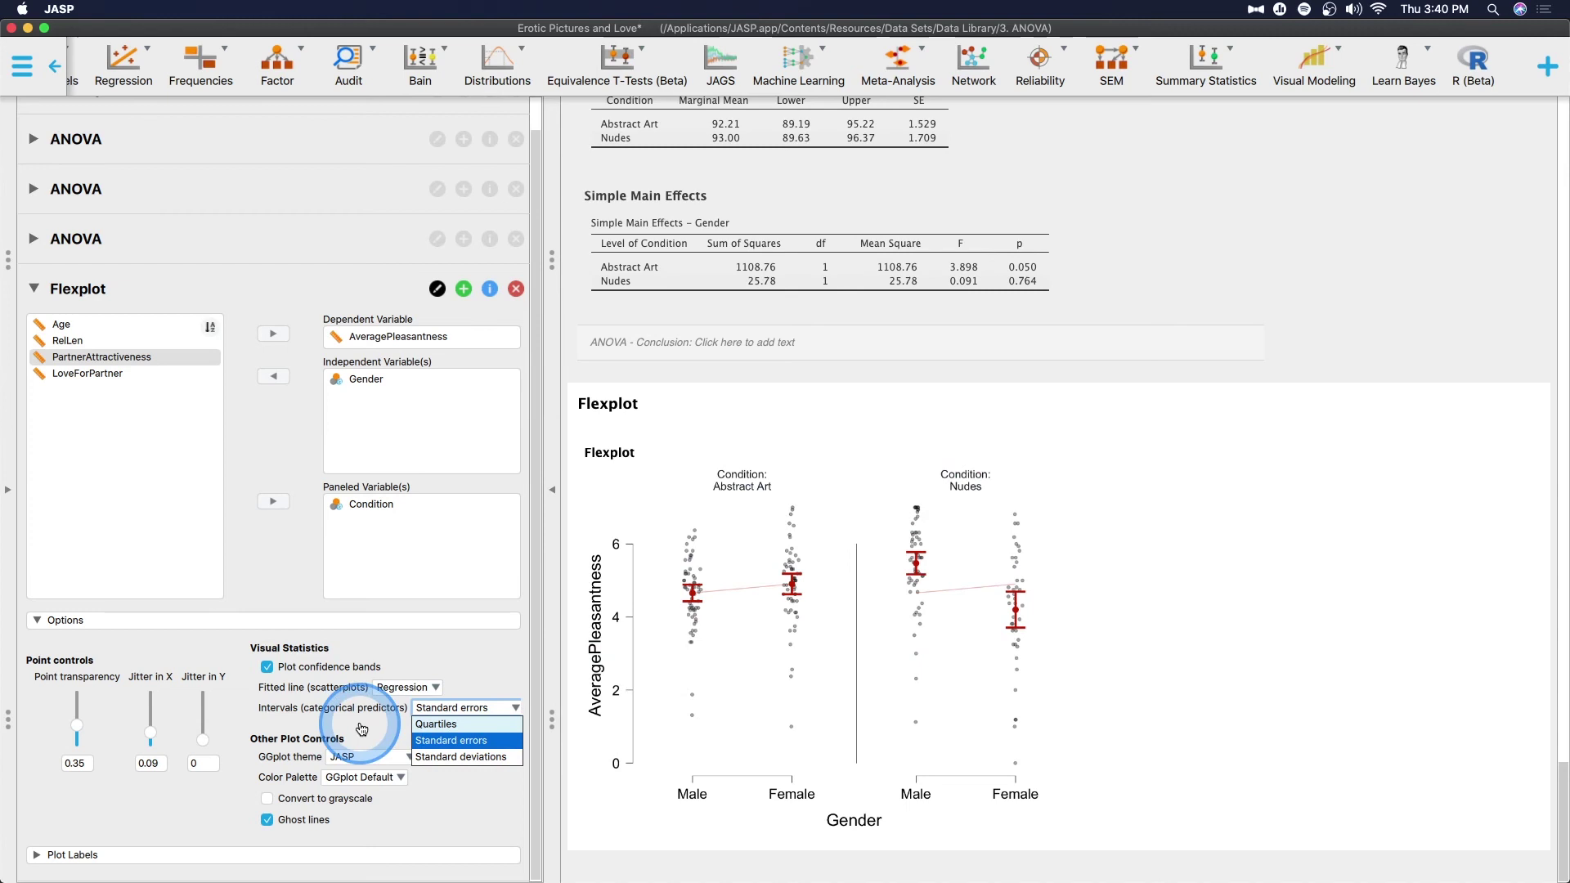
{"action": "left_click", "coordinate": [464, 796]}
{"action": "left_click", "coordinate": [409, 756]}
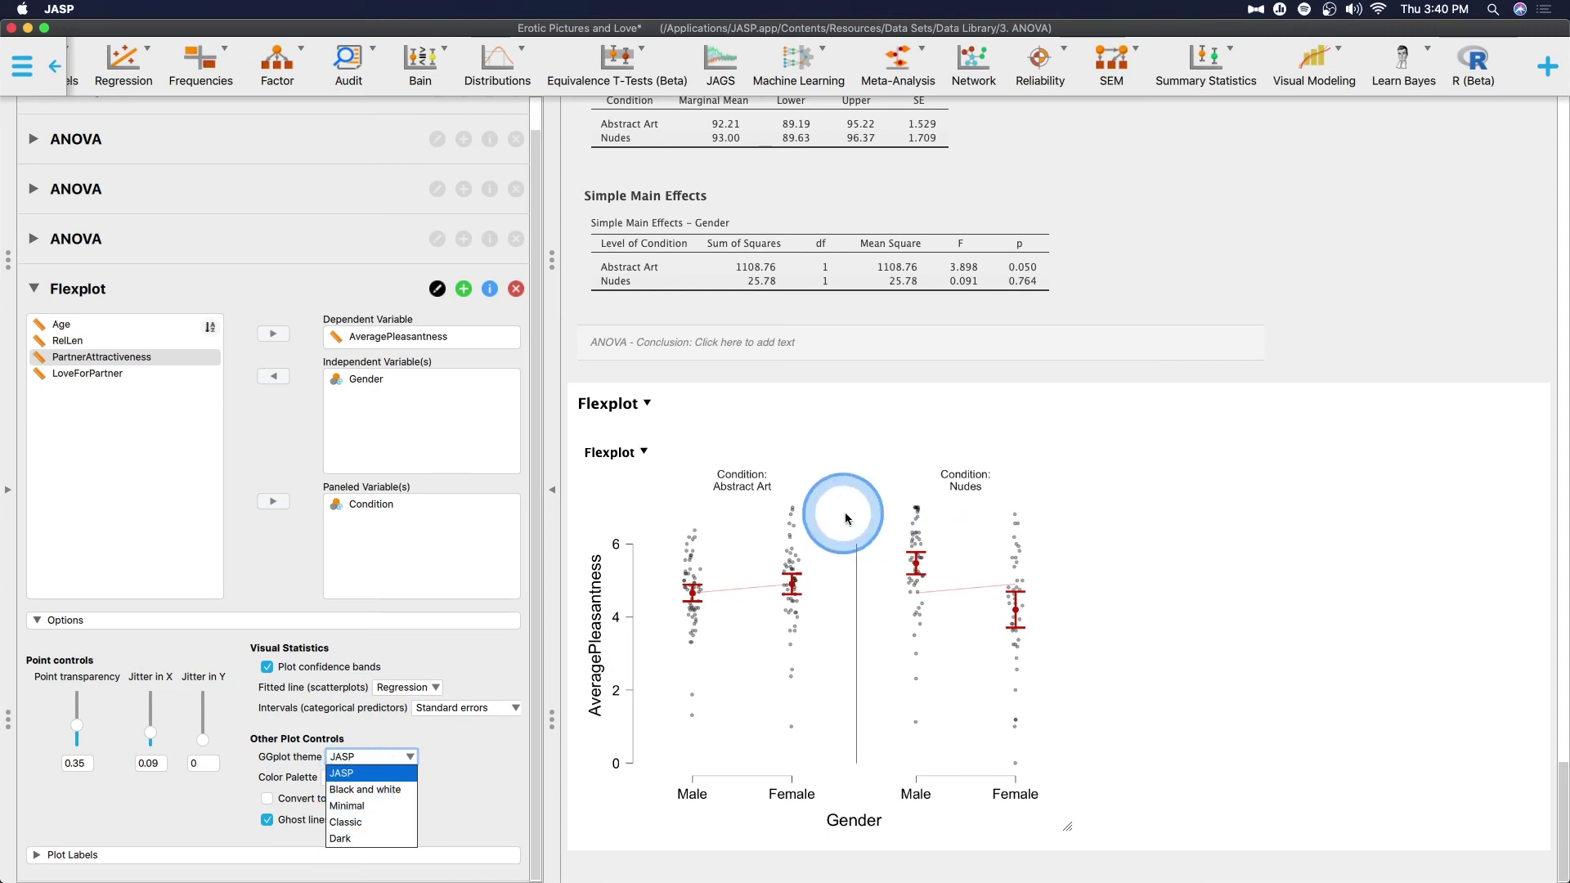
- Preview the Black and white, Minimal, Classic and Dark themes on the Flexplot, ending on the JASP theme
{"action": "left_click", "coordinate": [352, 788]}
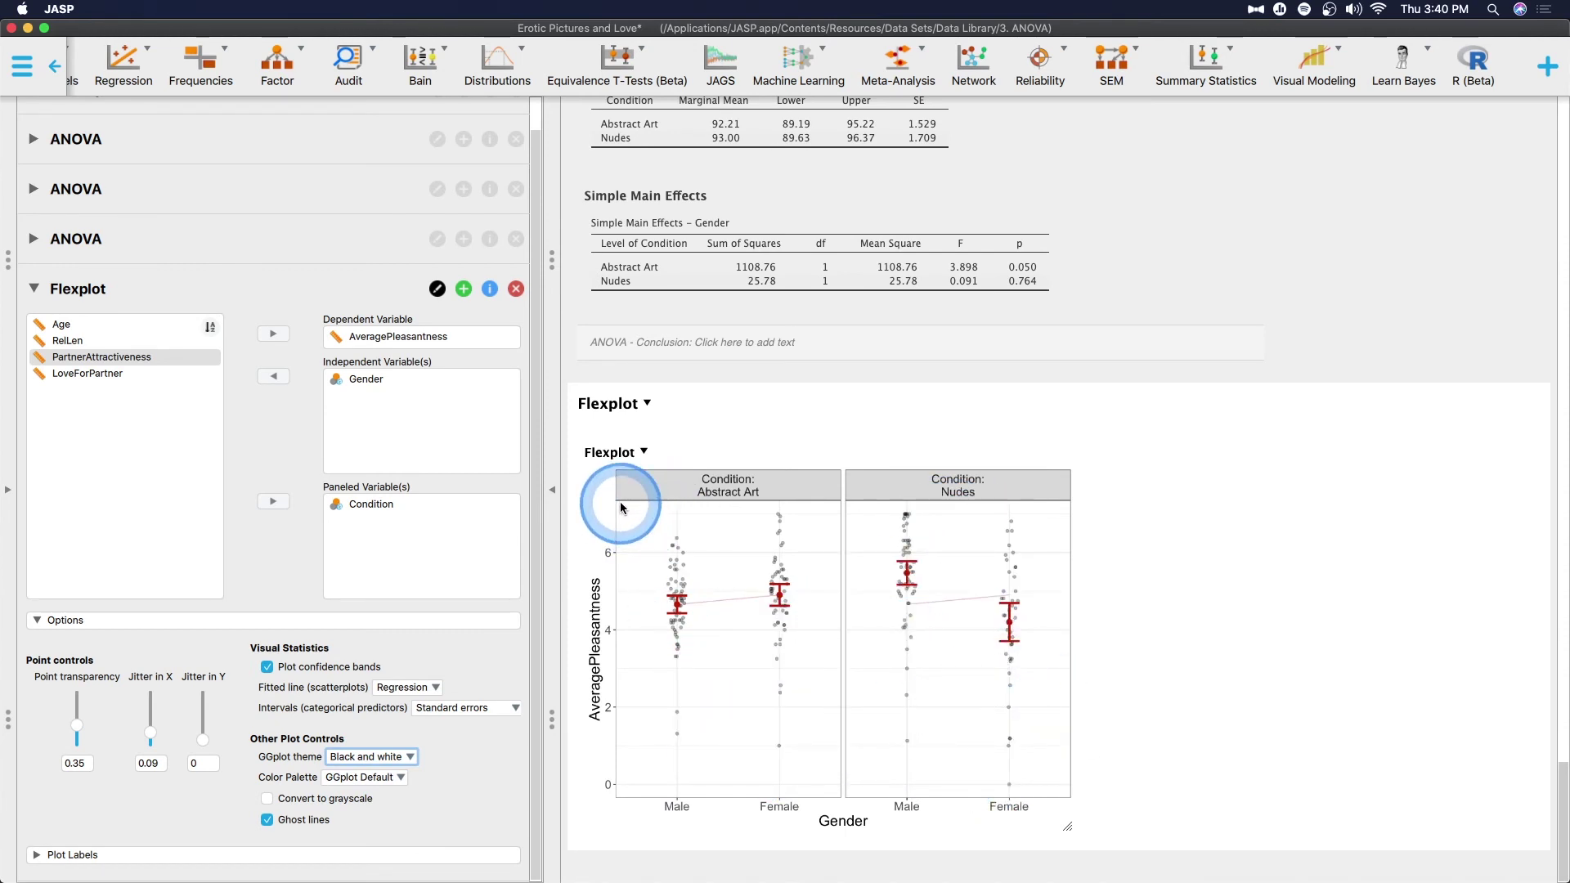
{"action": "left_click", "coordinate": [411, 757]}
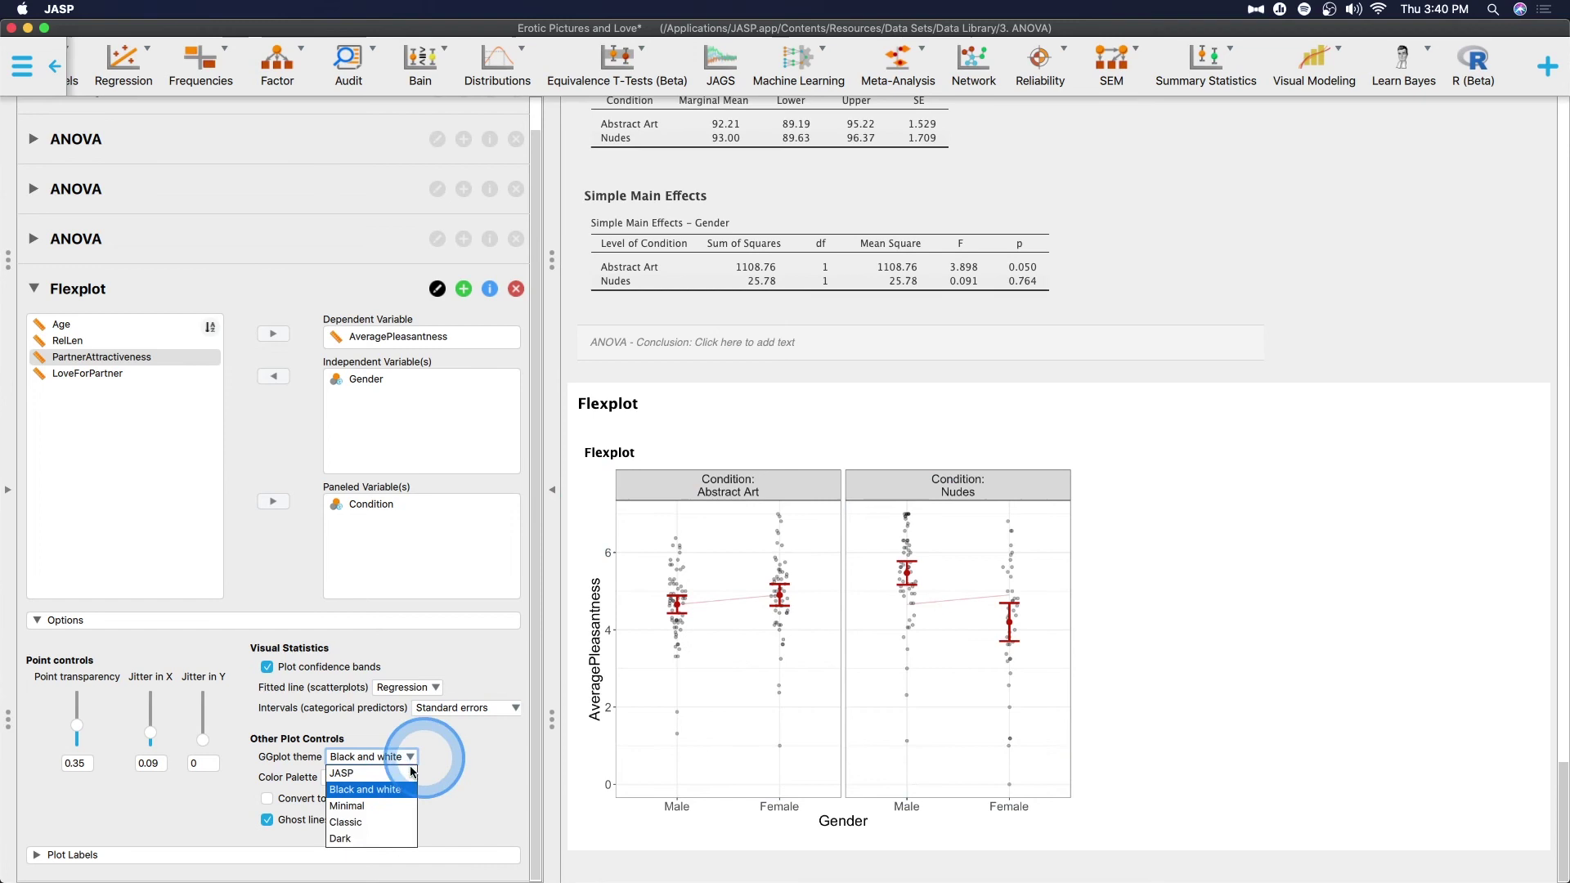
{"action": "left_click", "coordinate": [381, 805]}
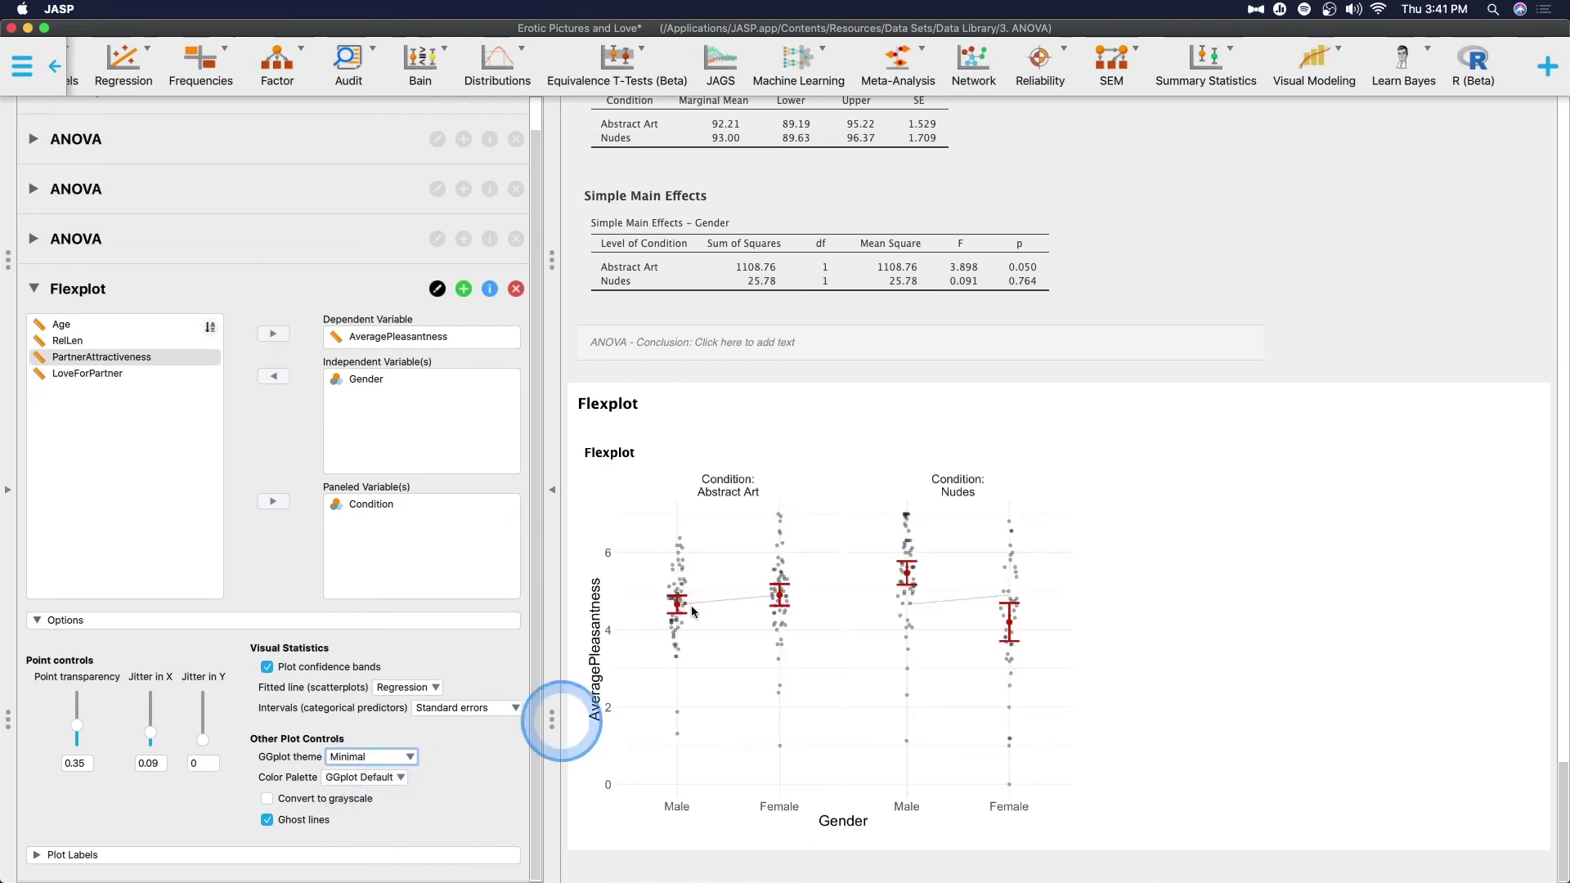
{"action": "left_click", "coordinate": [410, 757]}
{"action": "left_click", "coordinate": [393, 826]}
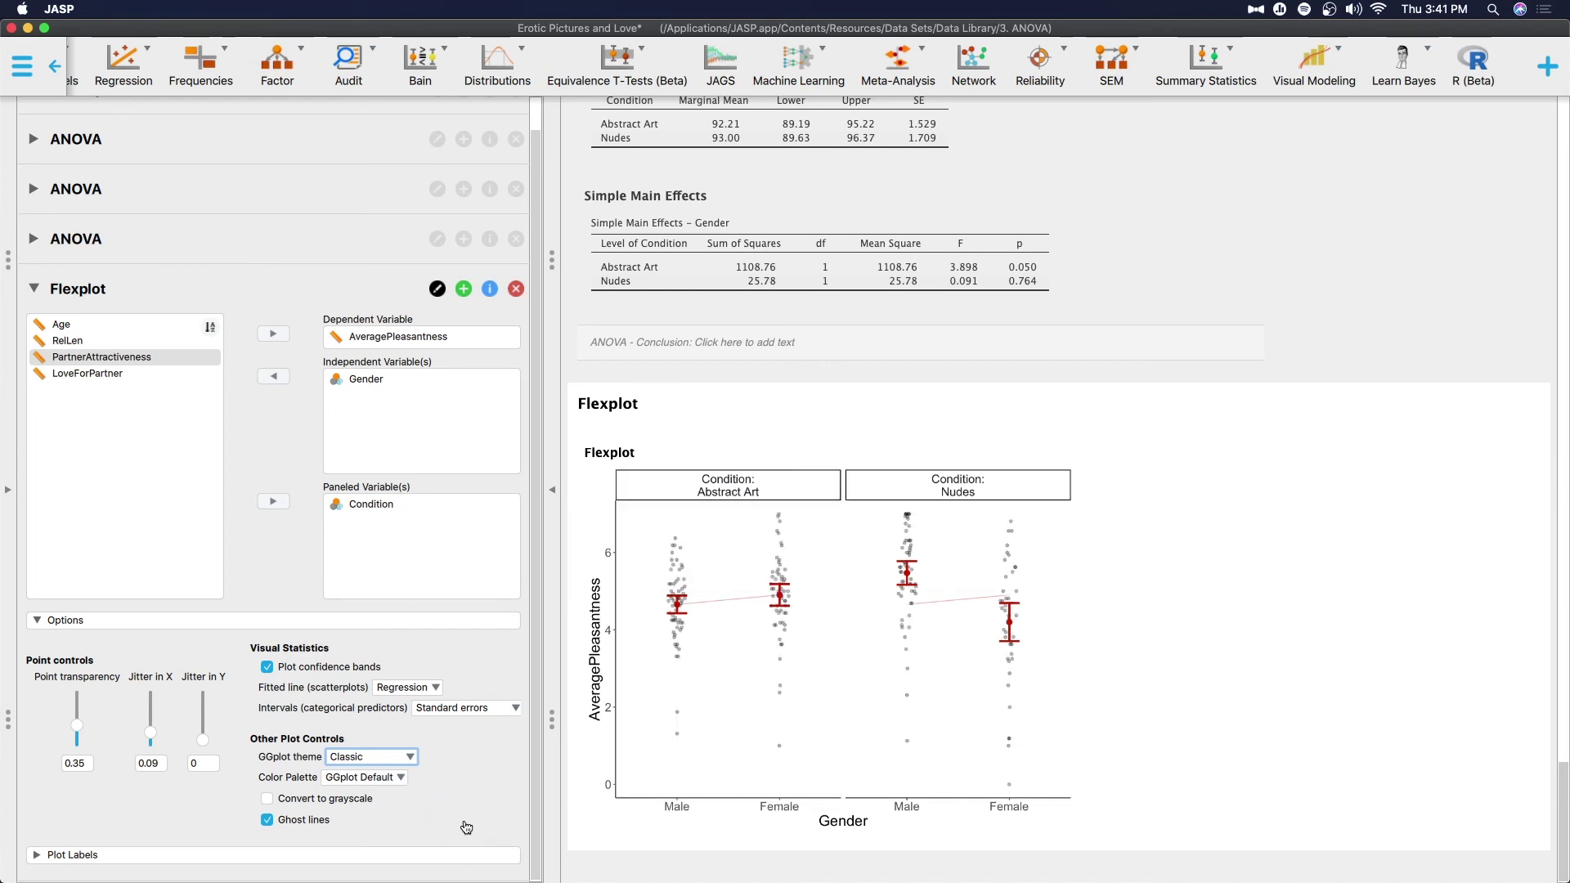
{"action": "left_click", "coordinate": [392, 761]}
{"action": "left_click", "coordinate": [372, 831]}
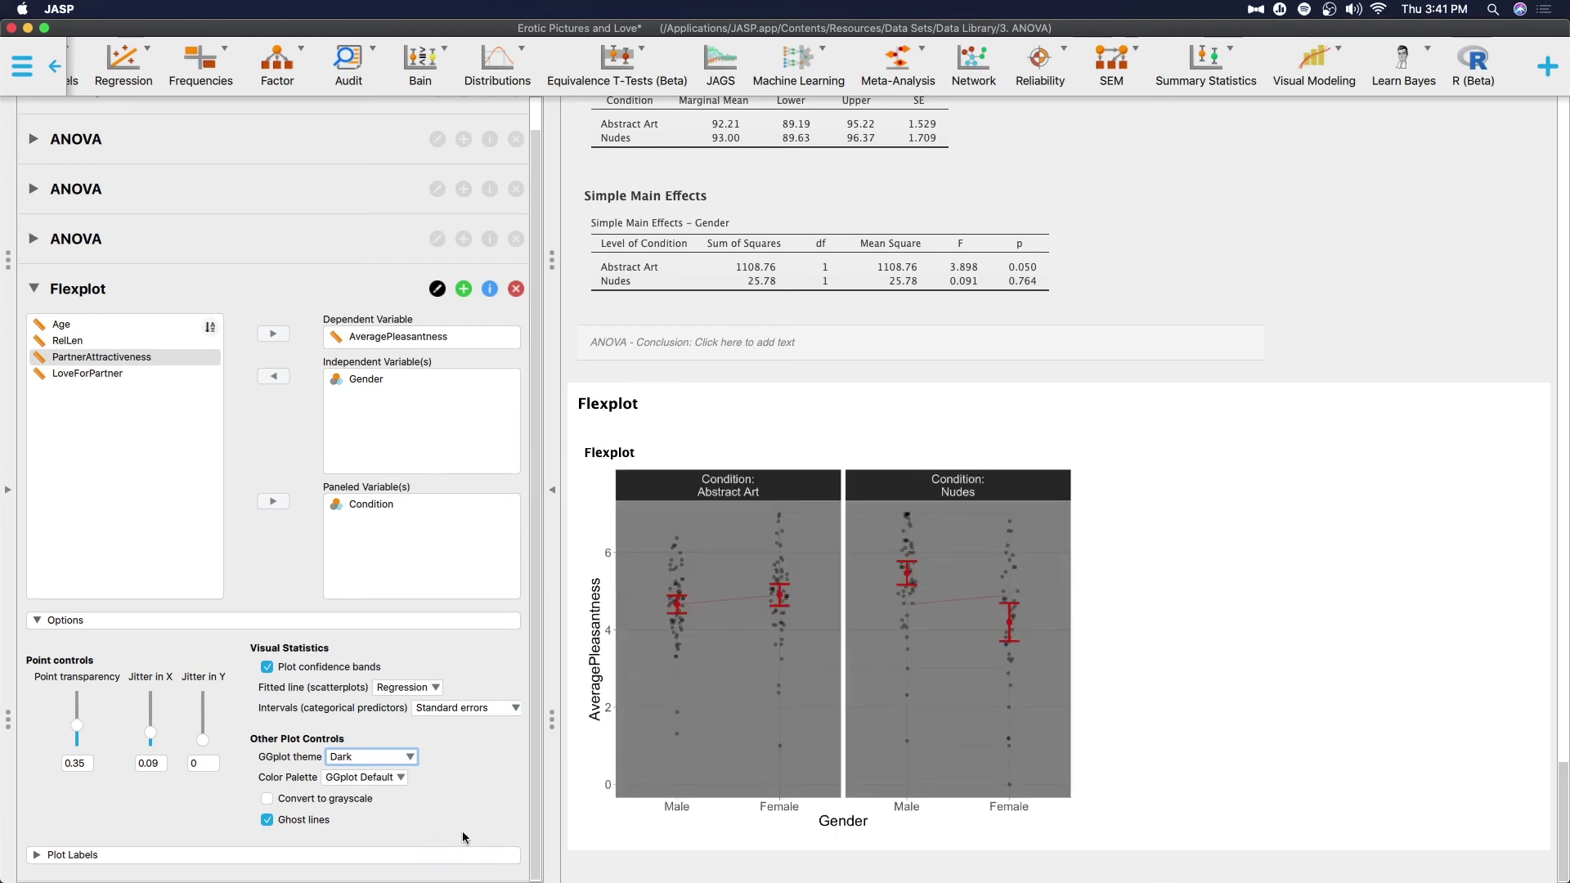
{"action": "left_click", "coordinate": [409, 761]}
{"action": "left_click", "coordinate": [390, 774]}
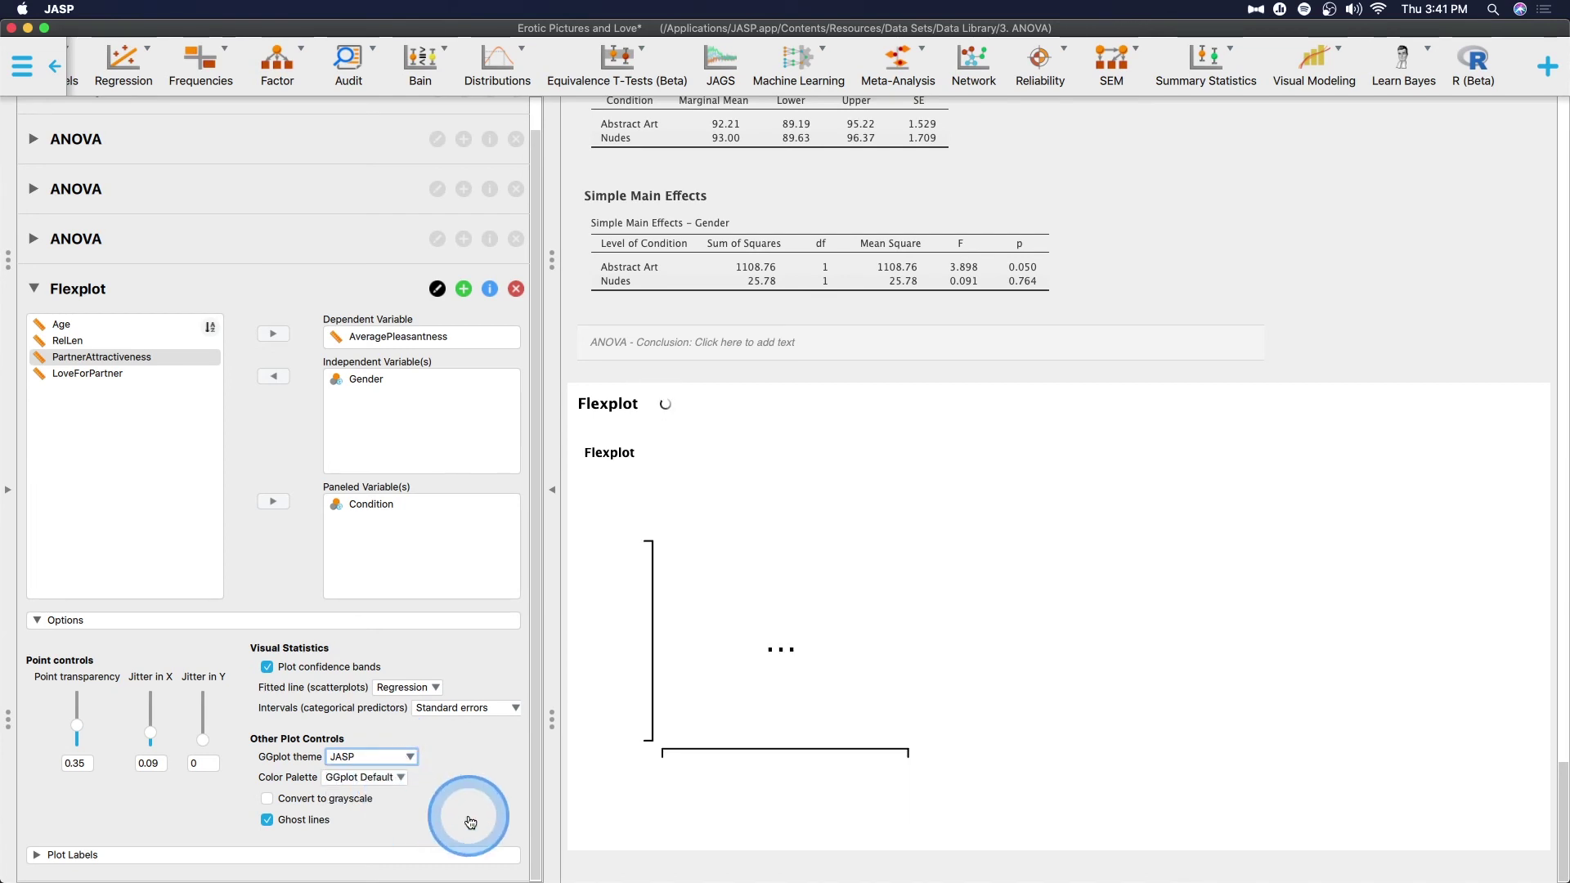
- Try the Nature, AAAS and Lancet colour palettes on the Flexplot
{"action": "left_click", "coordinate": [399, 778]}
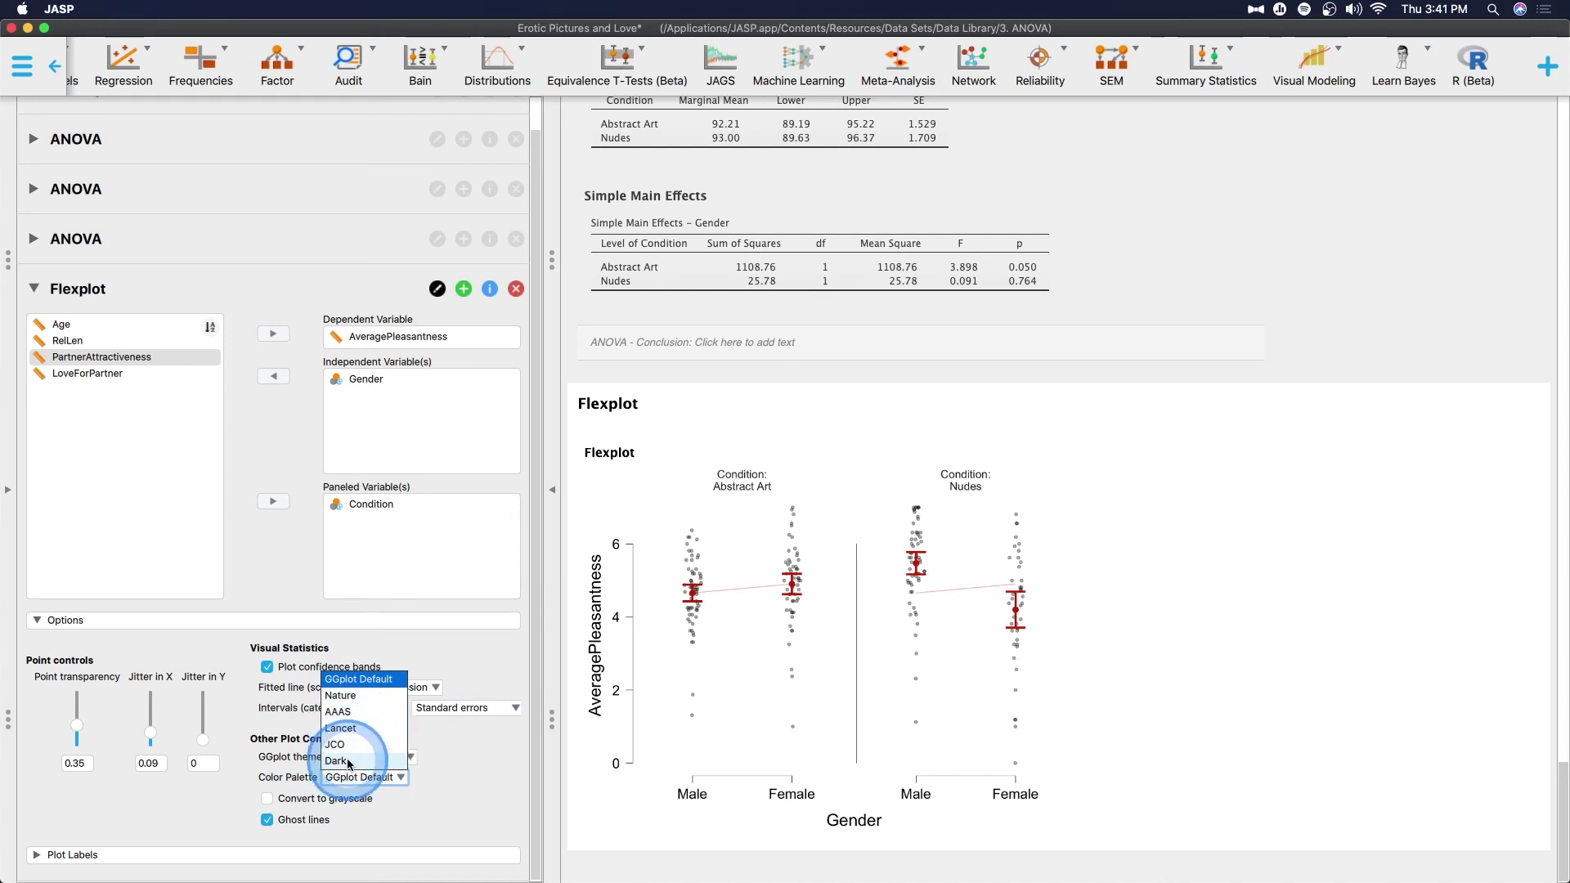
{"action": "left_click", "coordinate": [353, 702]}
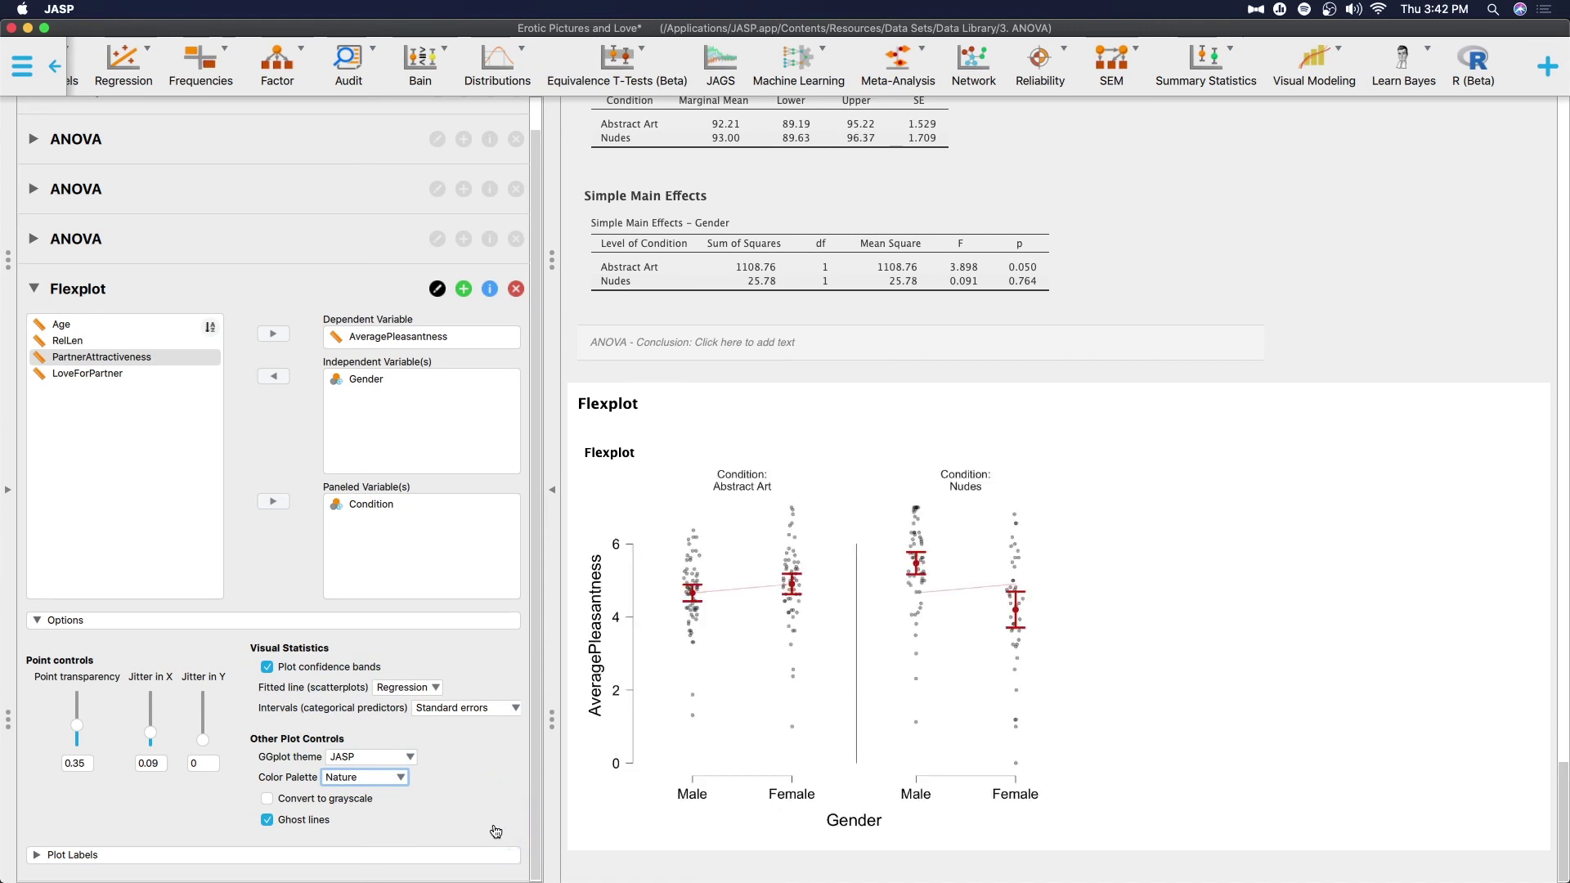
{"action": "left_click", "coordinate": [393, 781]}
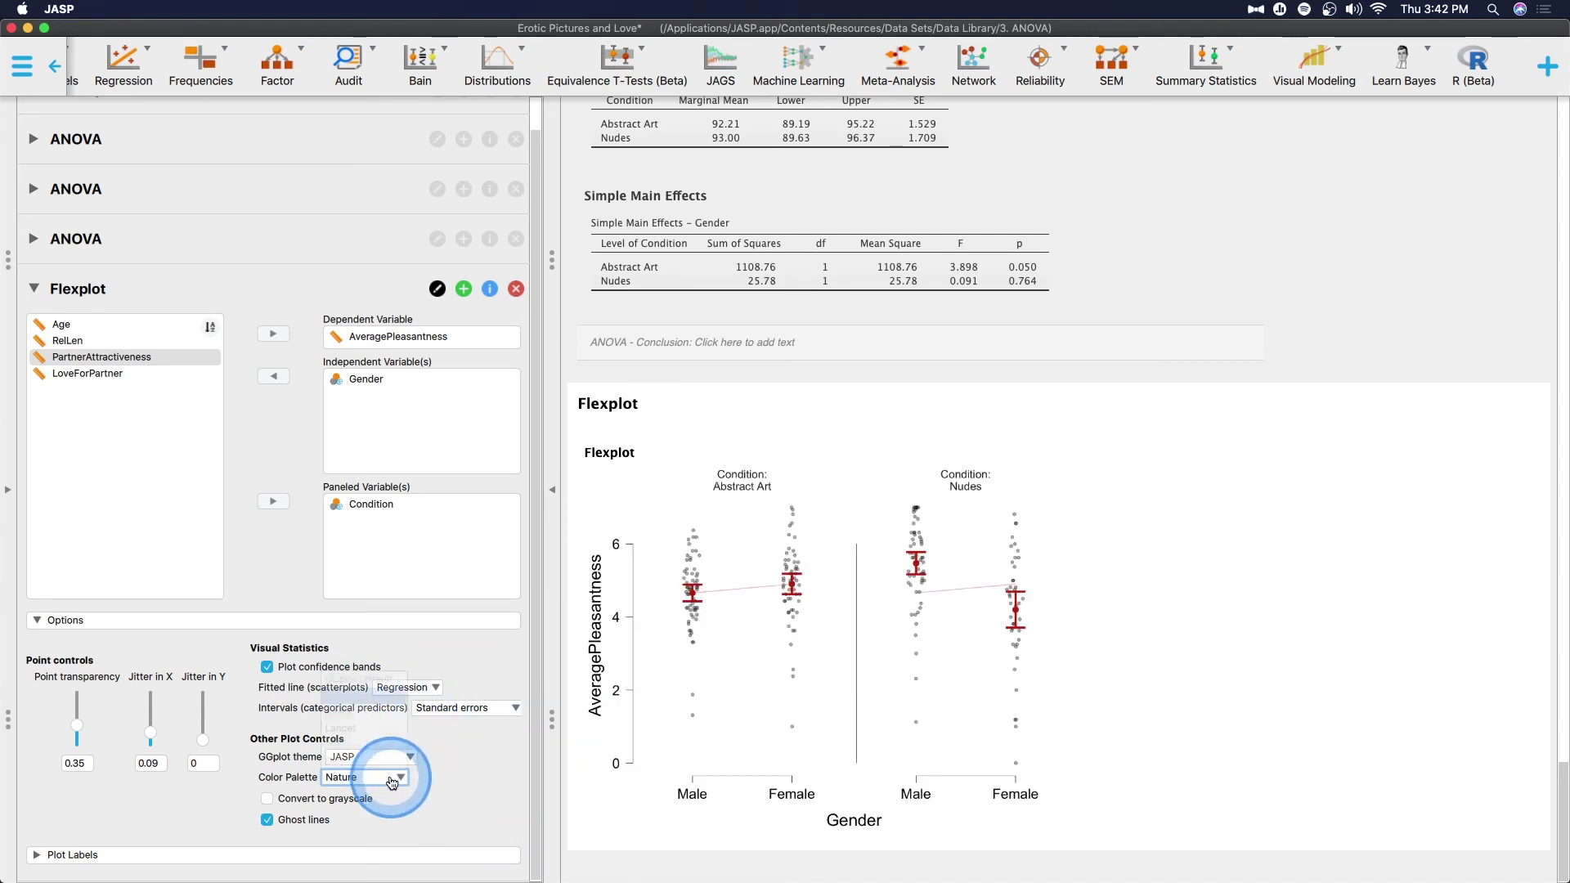
{"action": "left_click", "coordinate": [372, 797]}
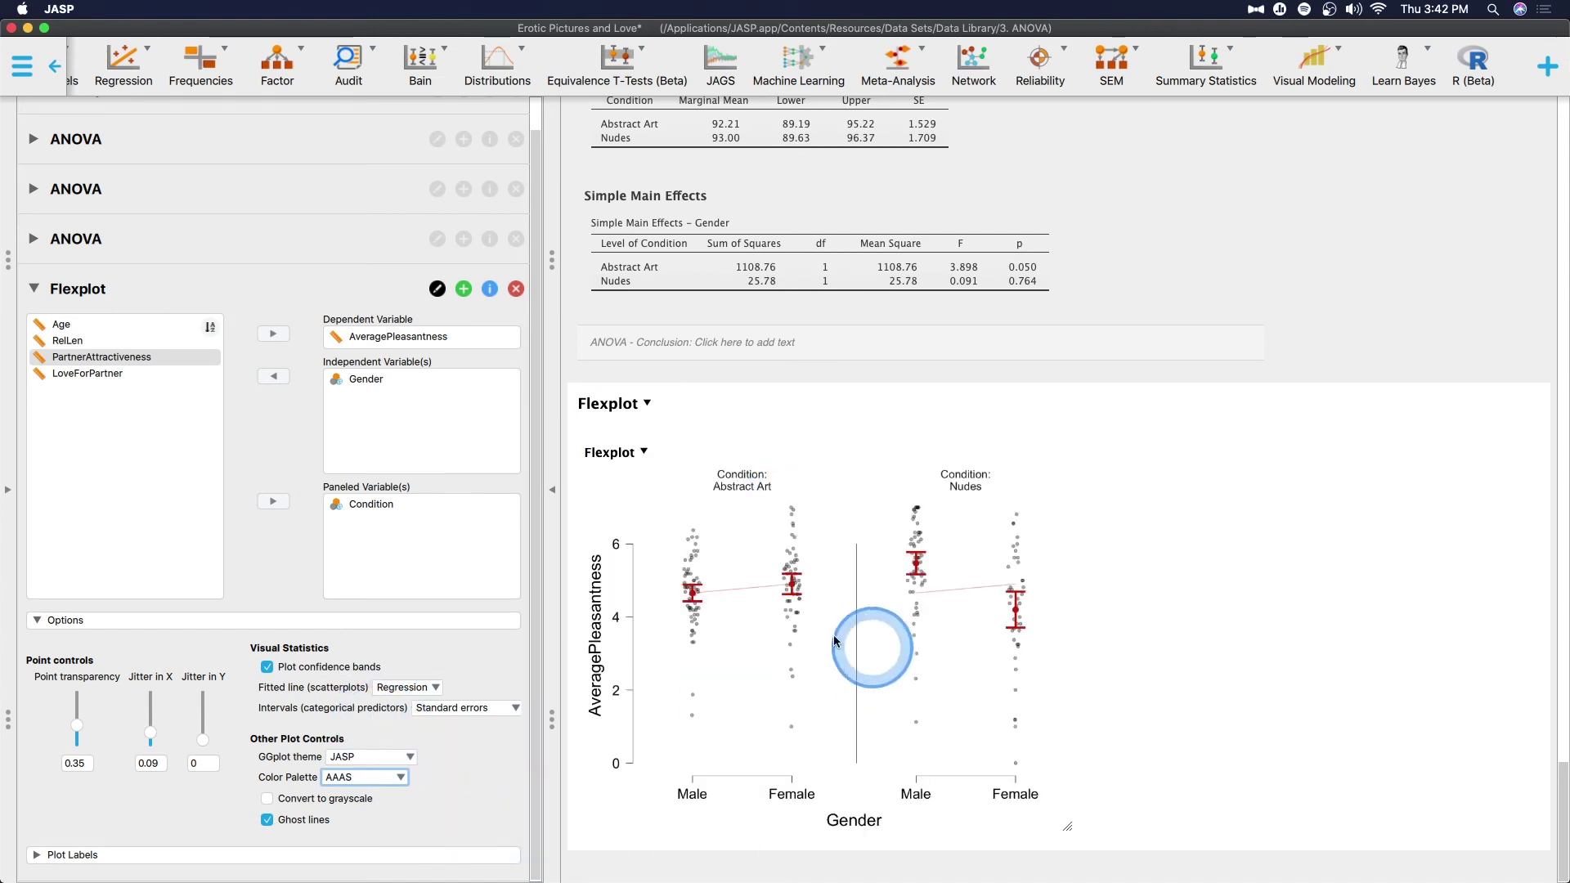
{"action": "left_click", "coordinate": [368, 777]}
{"action": "left_click", "coordinate": [370, 727]}
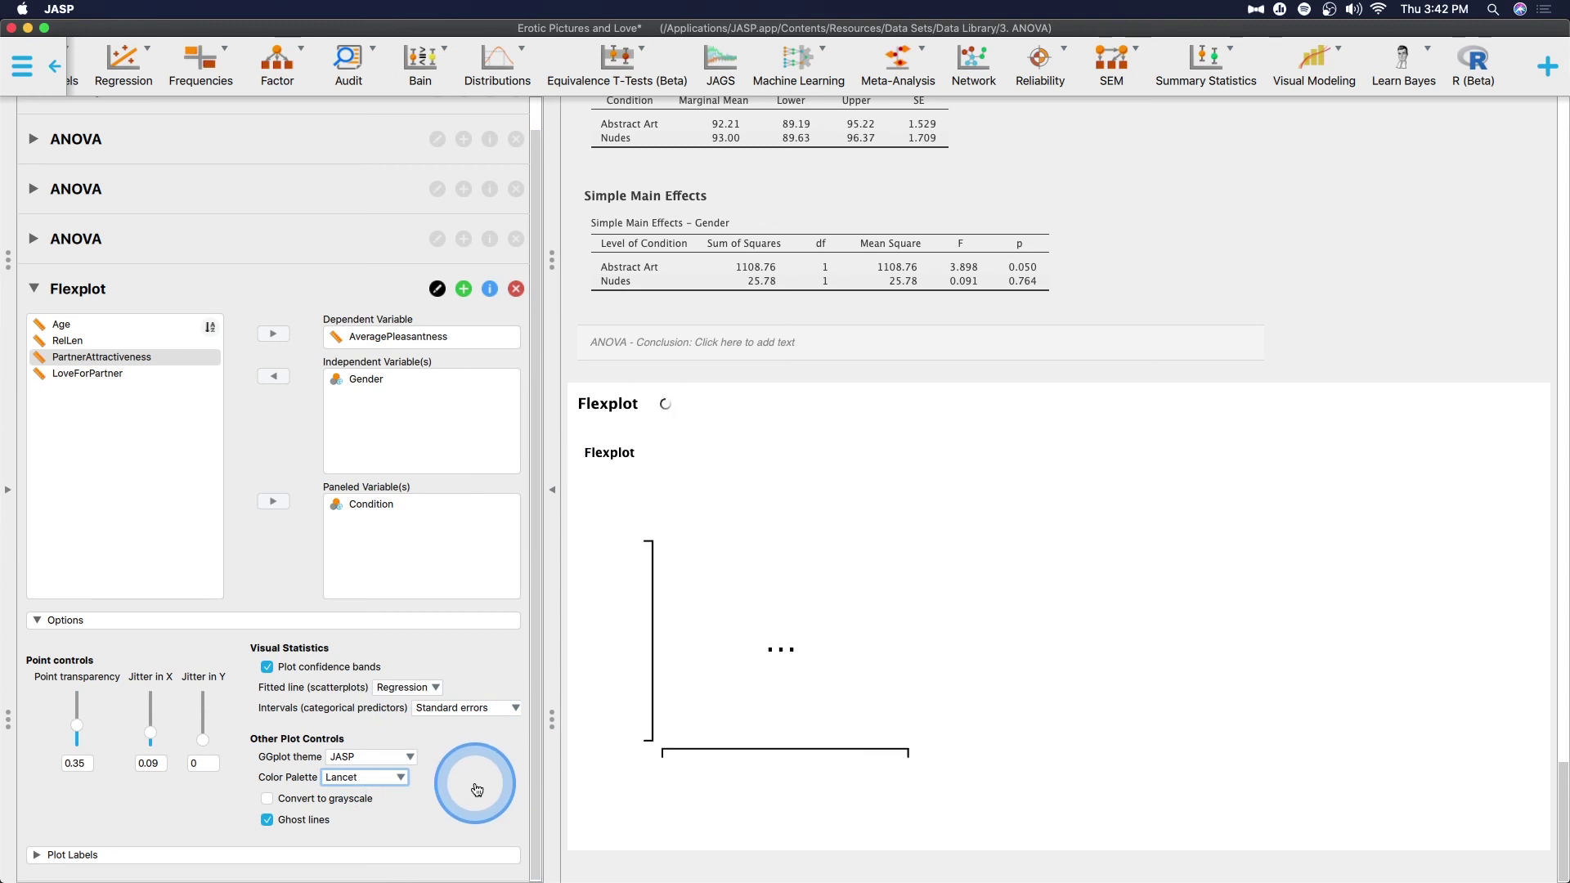
- Apply the Minimal theme with the AAAS palette and turn off ghost lines
{"action": "left_click", "coordinate": [394, 758]}
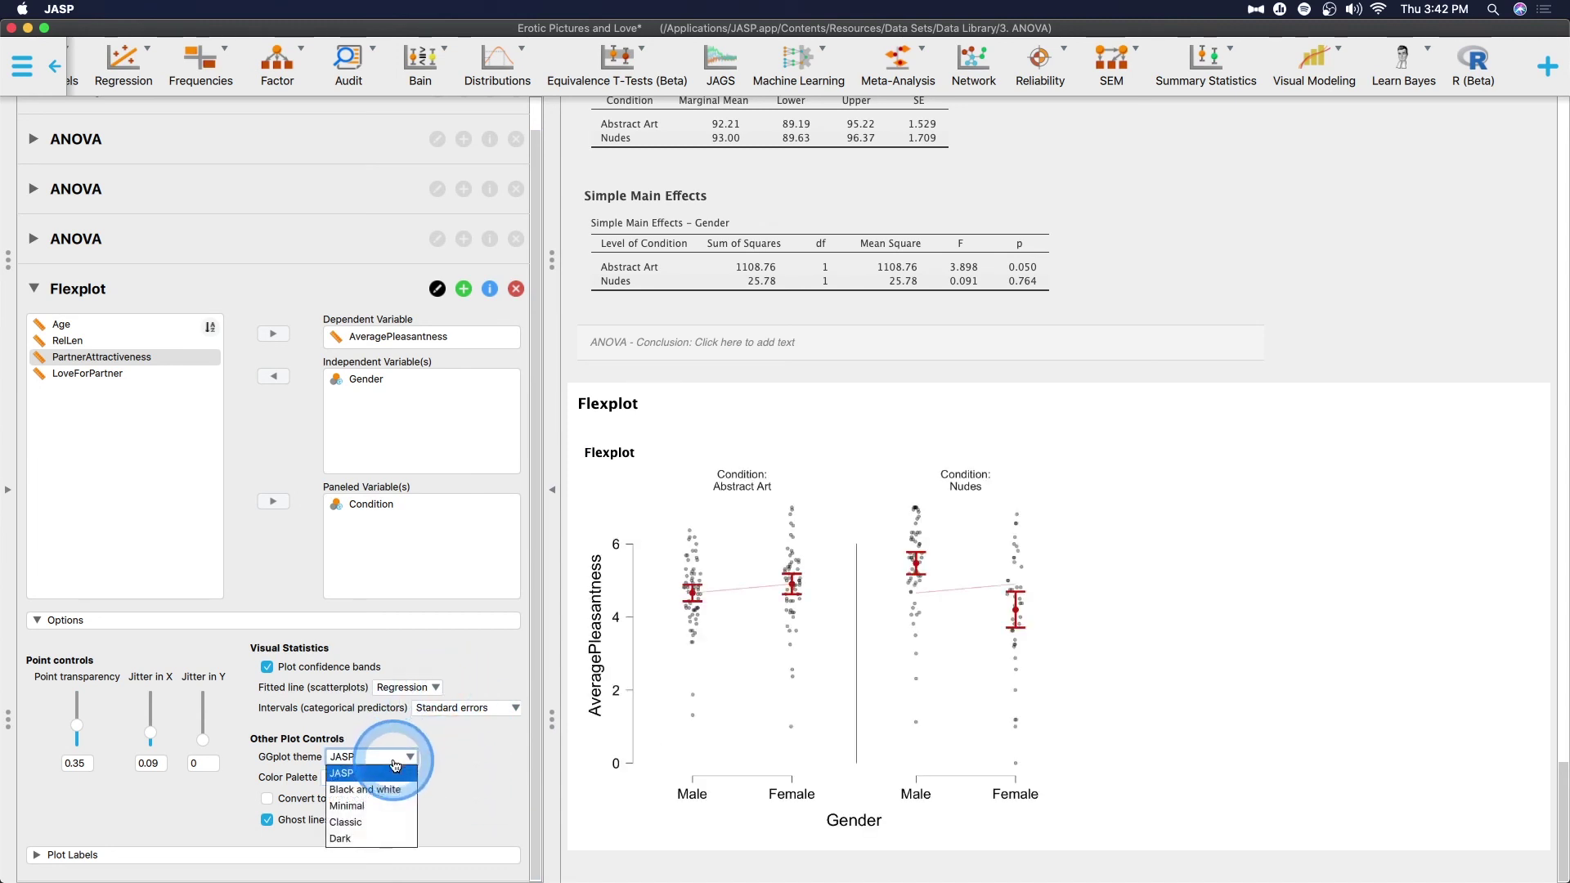
{"action": "left_click", "coordinate": [376, 806]}
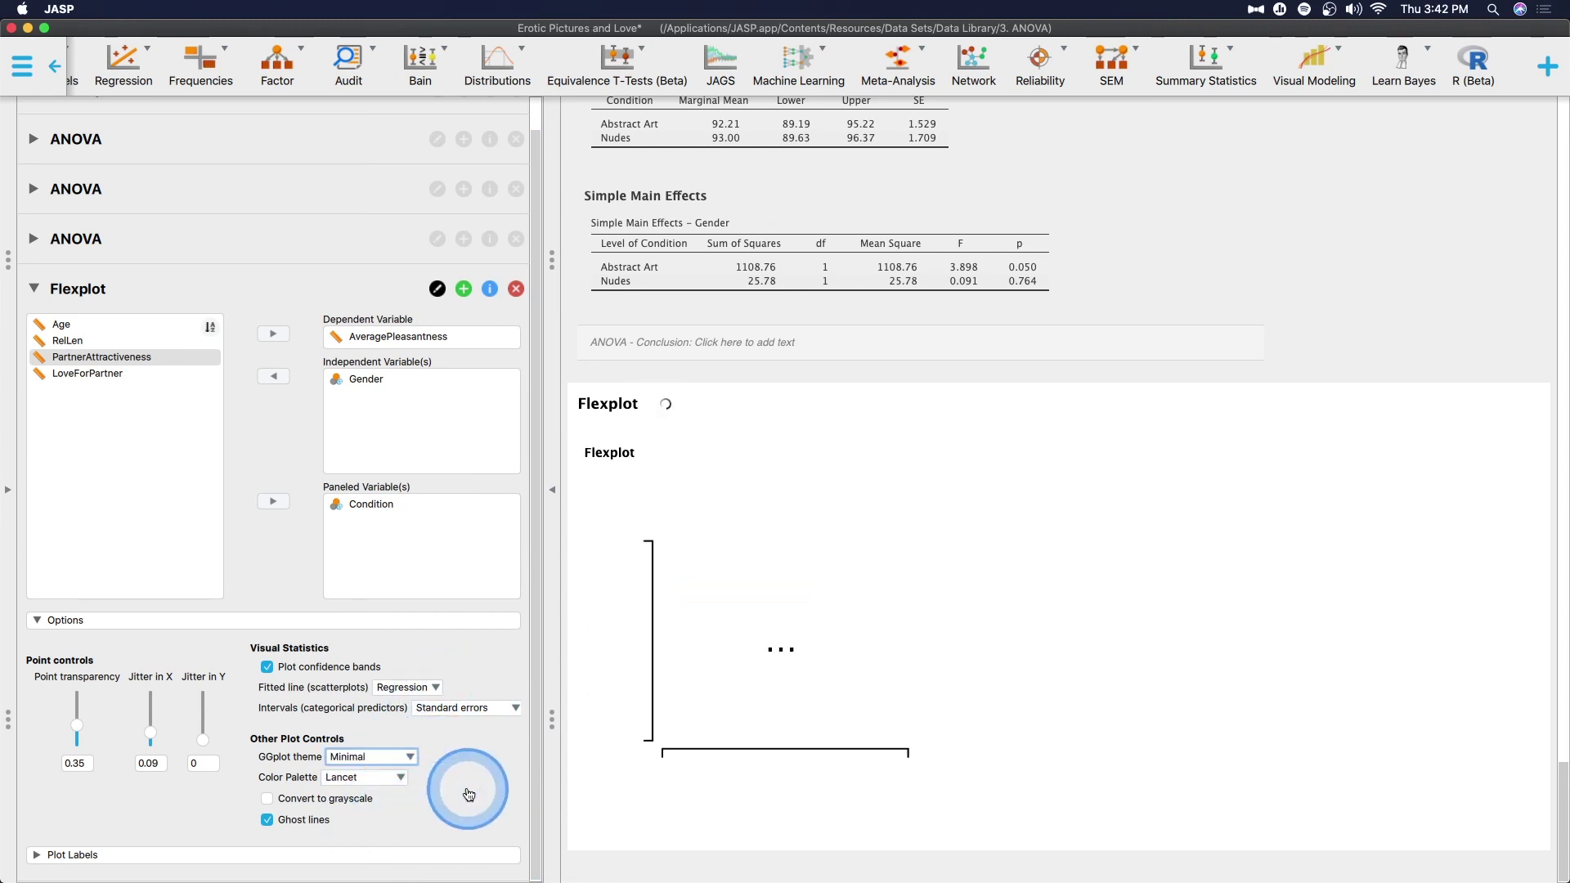
{"action": "left_click", "coordinate": [400, 778]}
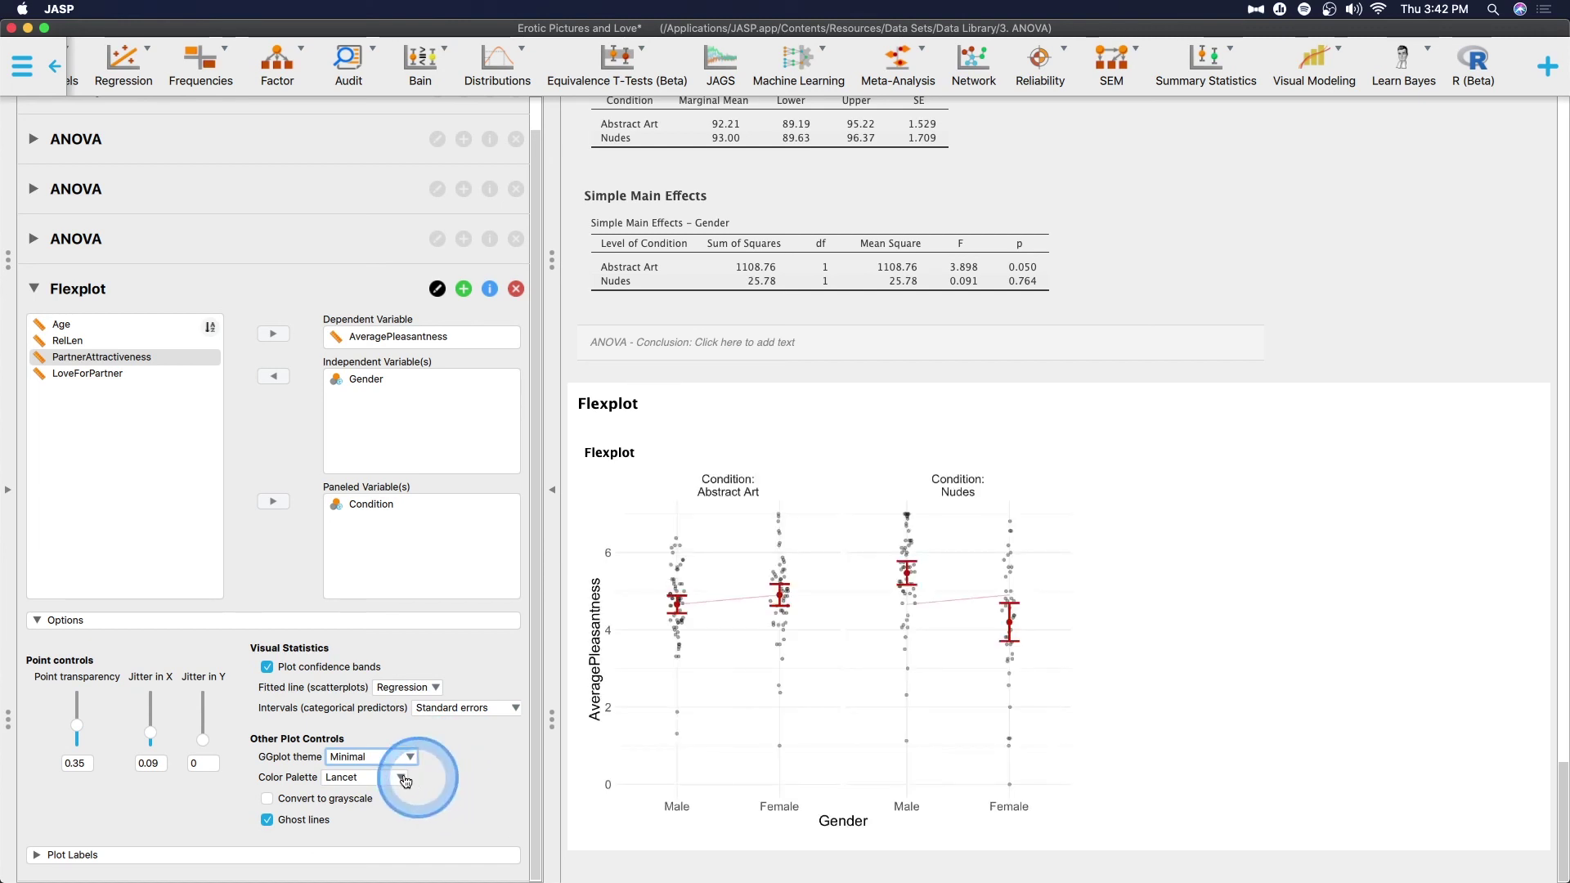
{"action": "left_click", "coordinate": [352, 711]}
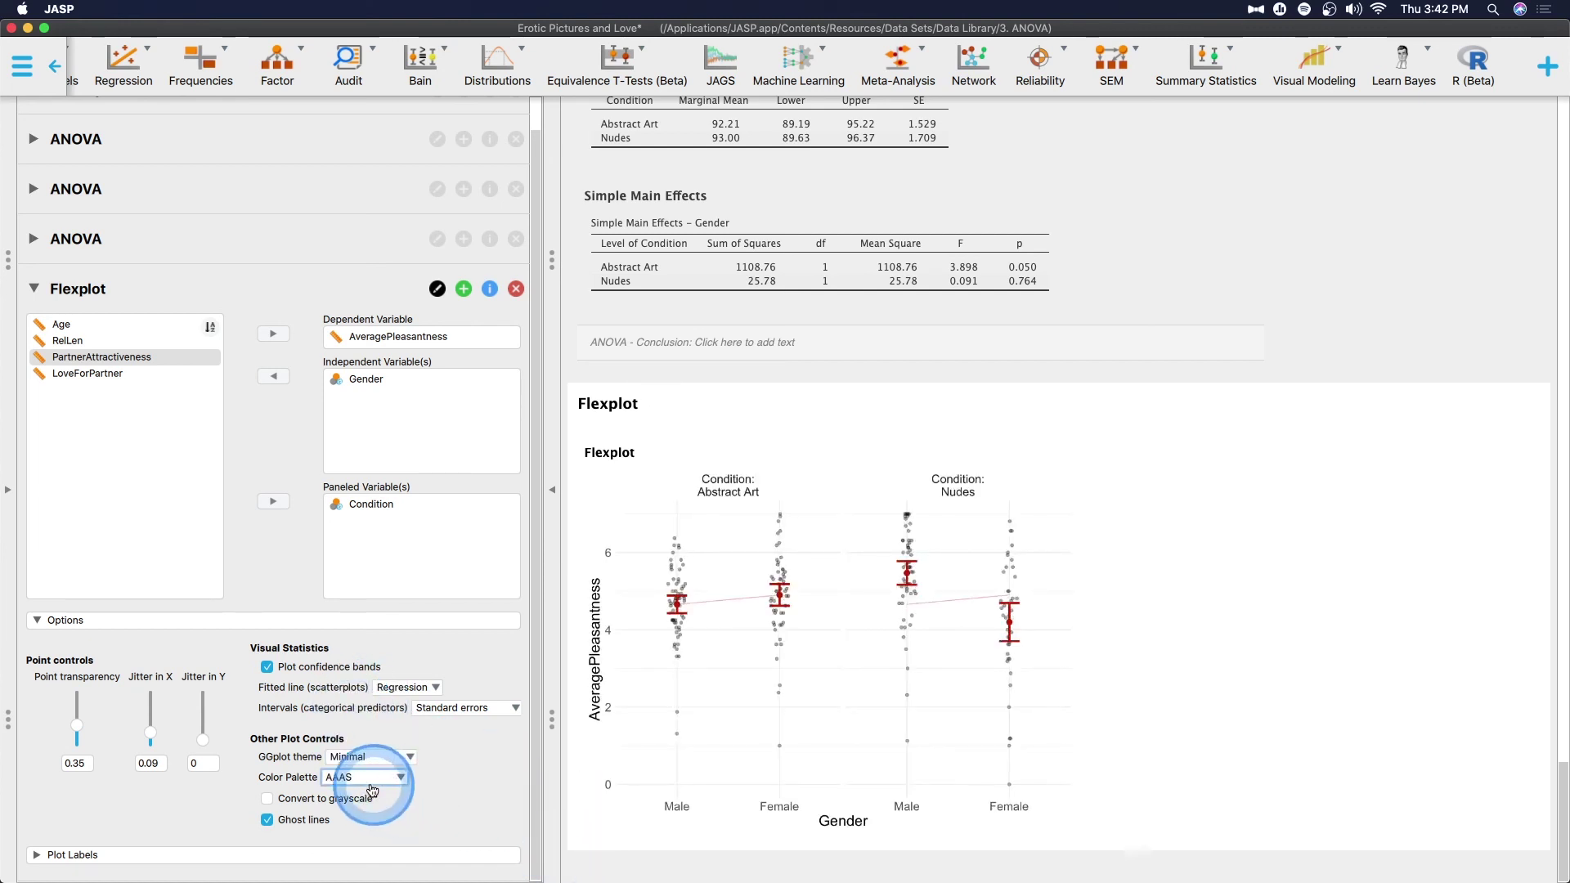
{"action": "left_click", "coordinate": [278, 820]}
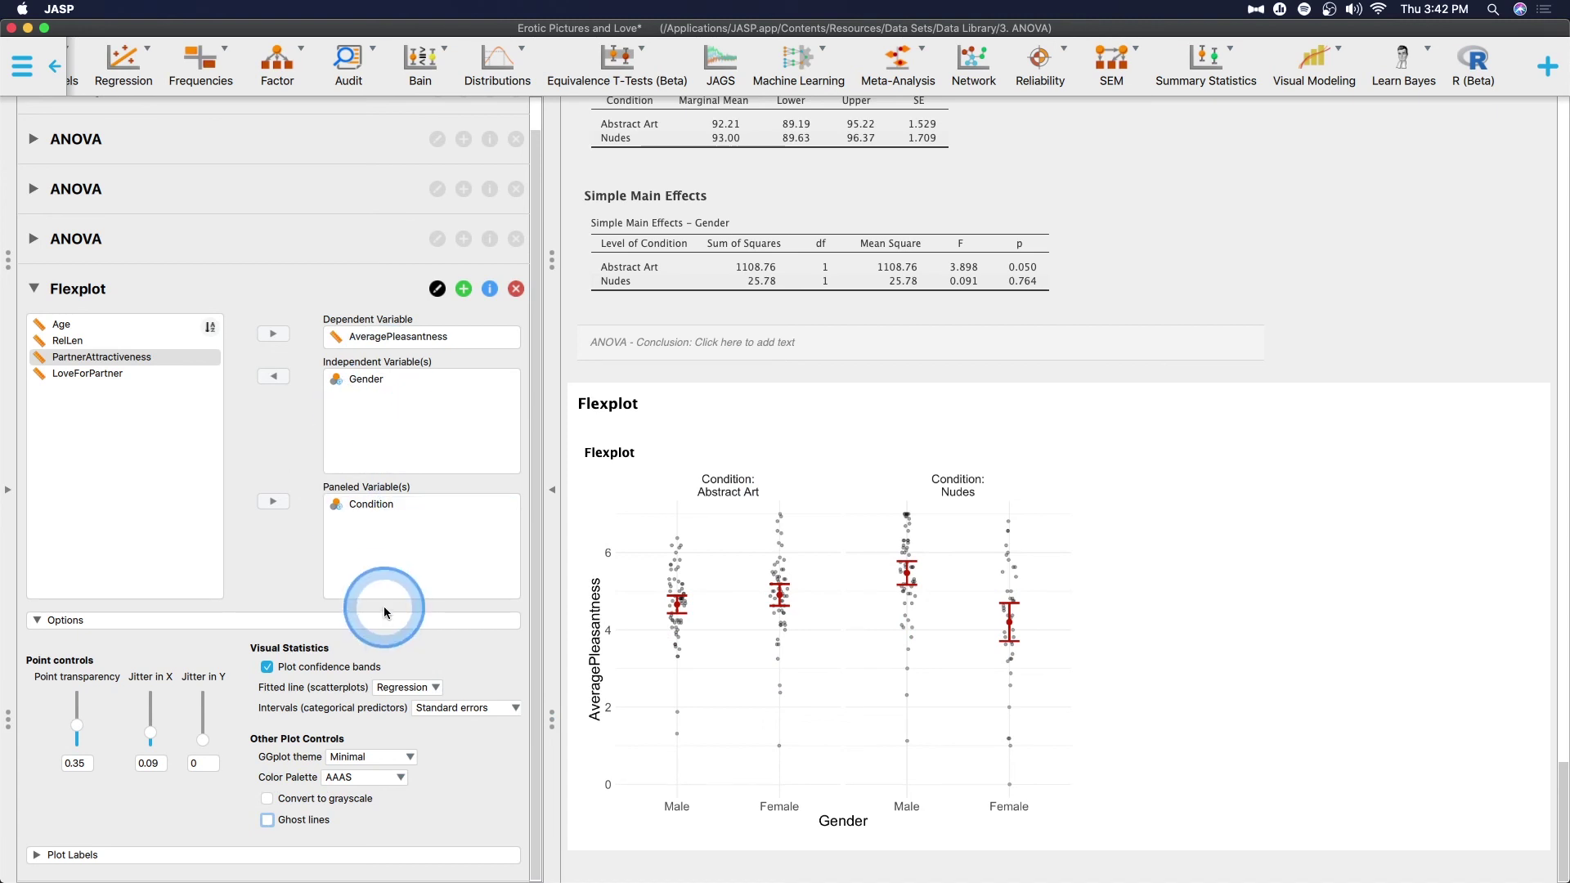
- Move Condition from Paneled Variable(s) to a second independent variable below Gender
{"action": "left_click_drag", "start_coordinate": [371, 503], "coordinate": [393, 409]}
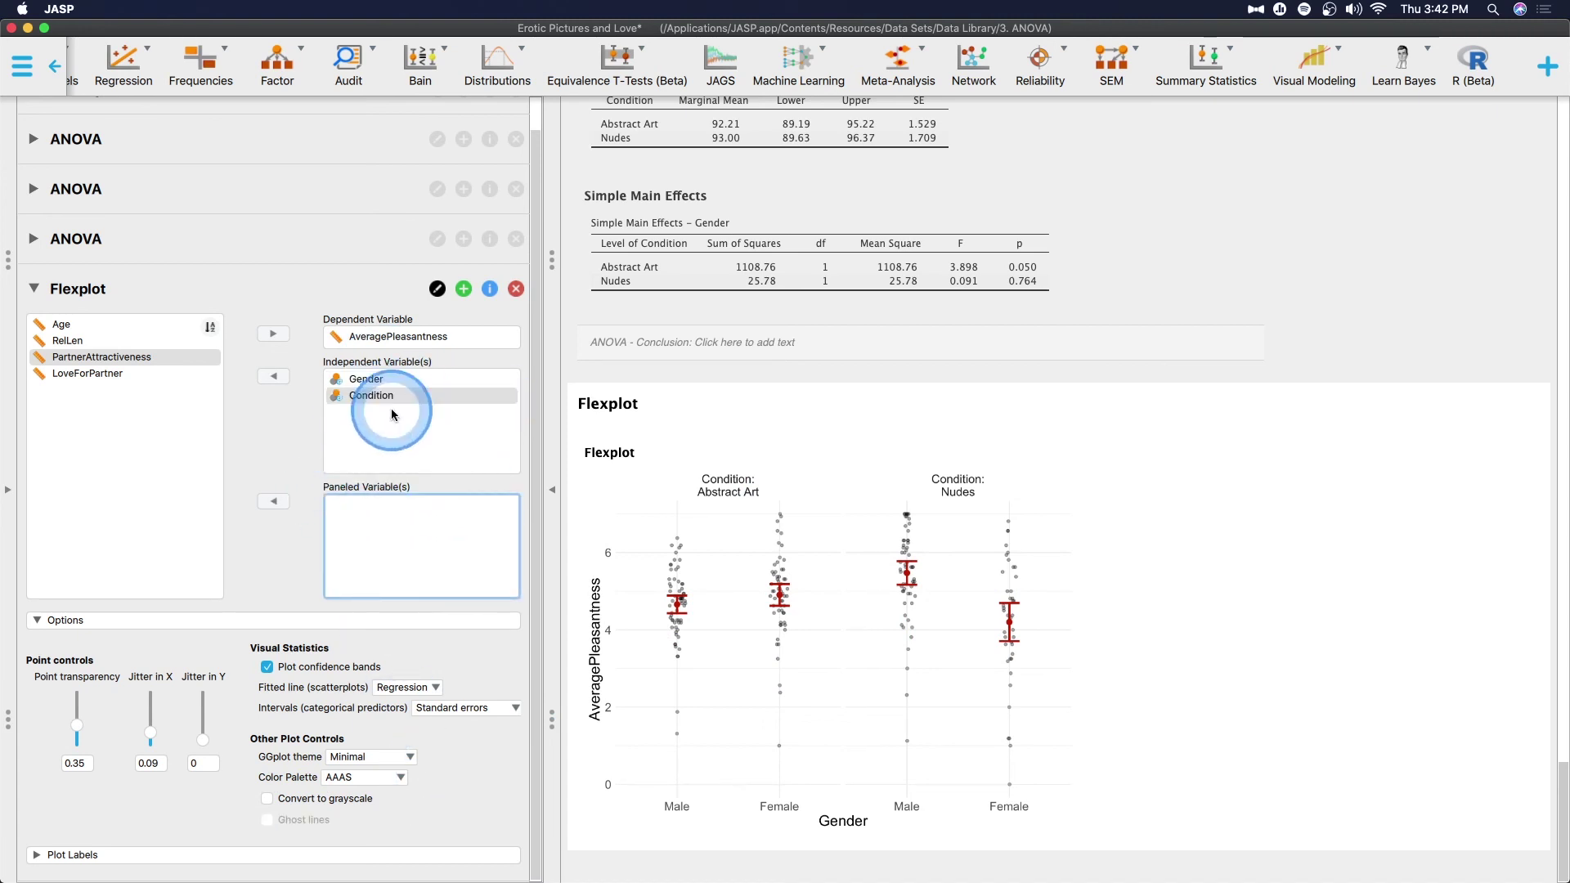
{"action": "left_click", "coordinate": [481, 765]}
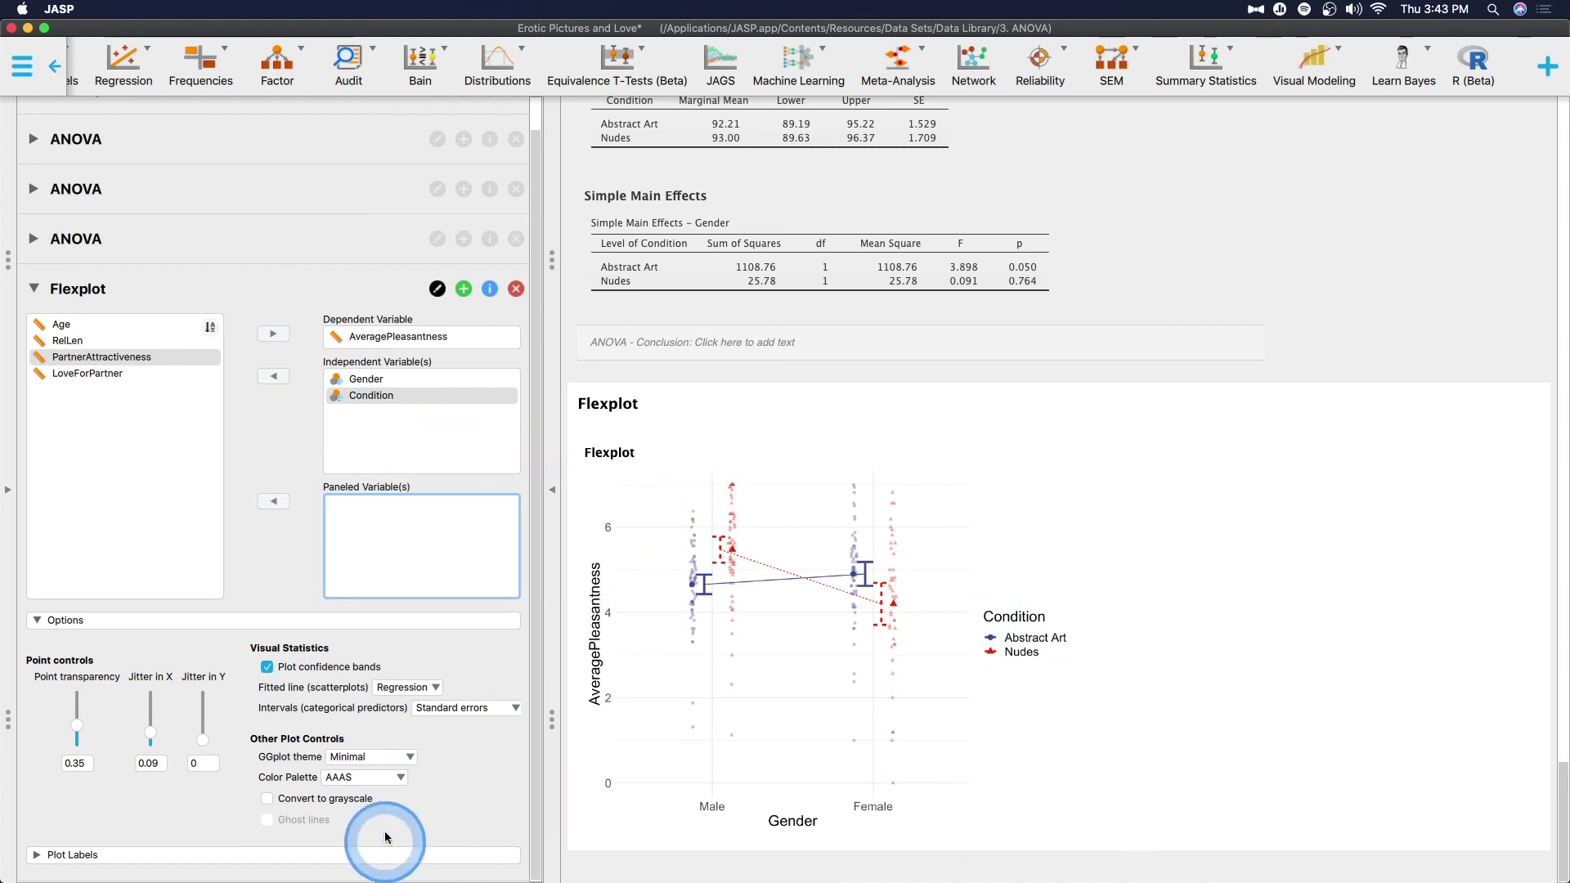
- Try the Nature palette, then switch the Flexplot to the Lancet colour palette
{"action": "left_click", "coordinate": [379, 779]}
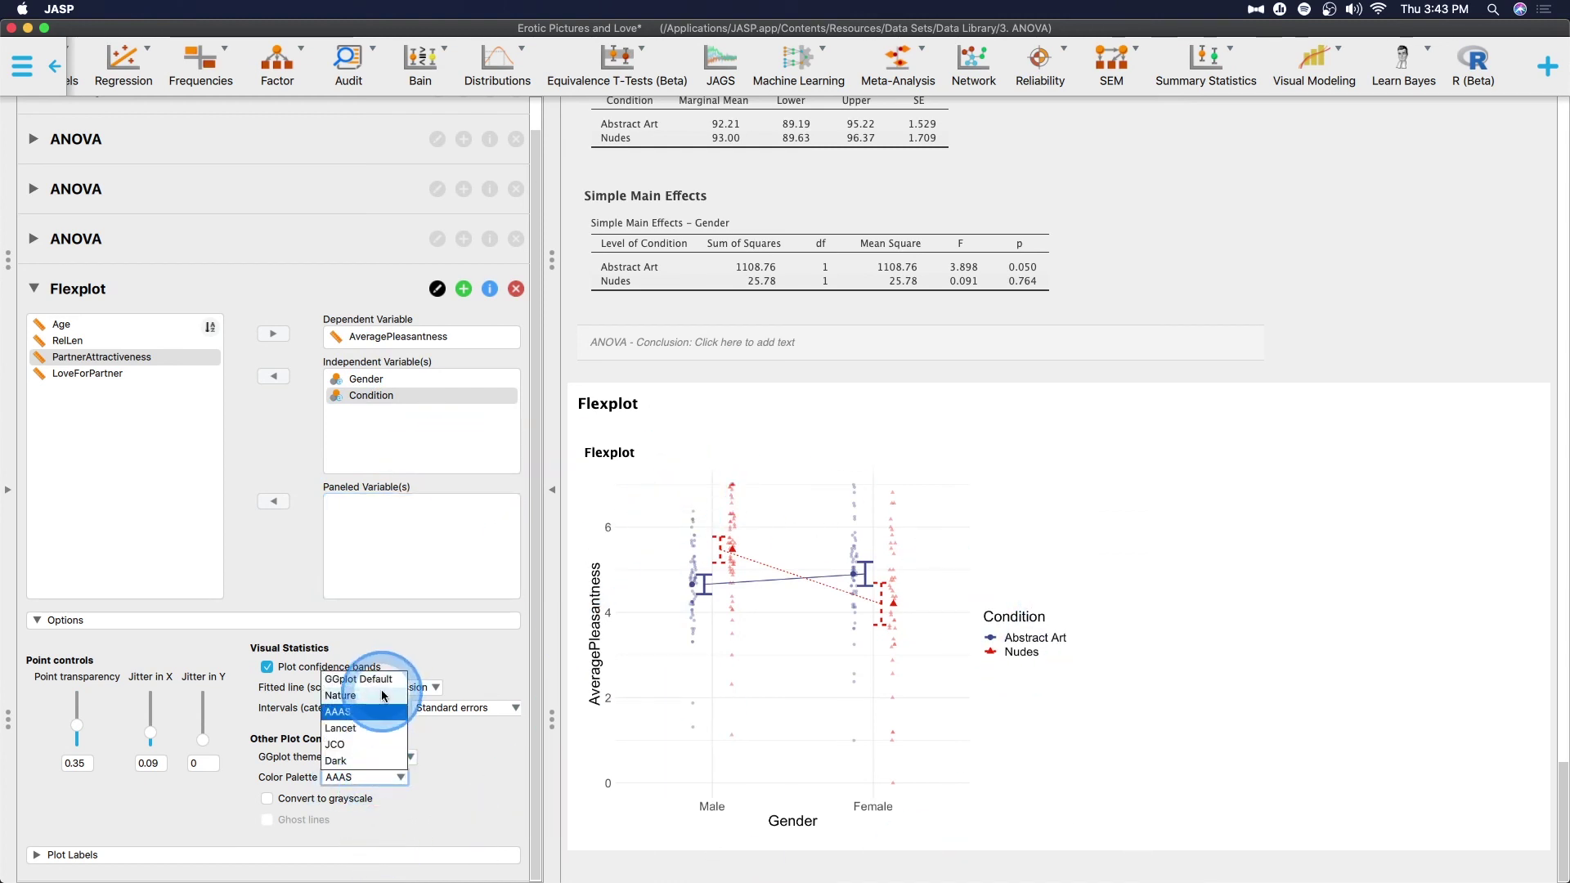
{"action": "left_click", "coordinate": [383, 696]}
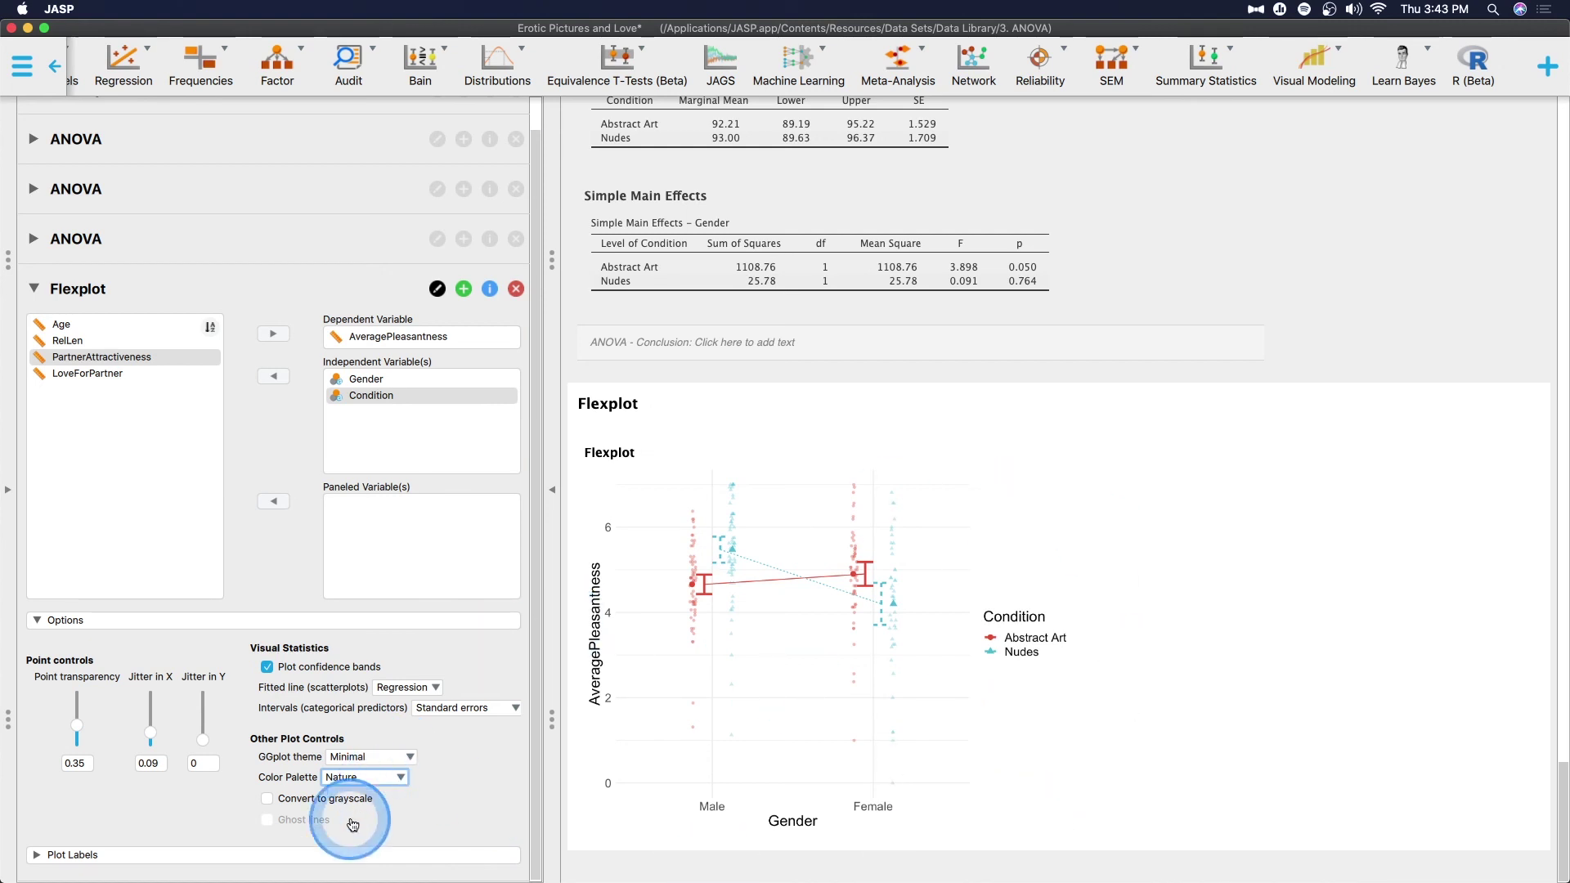
{"action": "left_click", "coordinate": [368, 777]}
{"action": "left_click", "coordinate": [364, 795]}
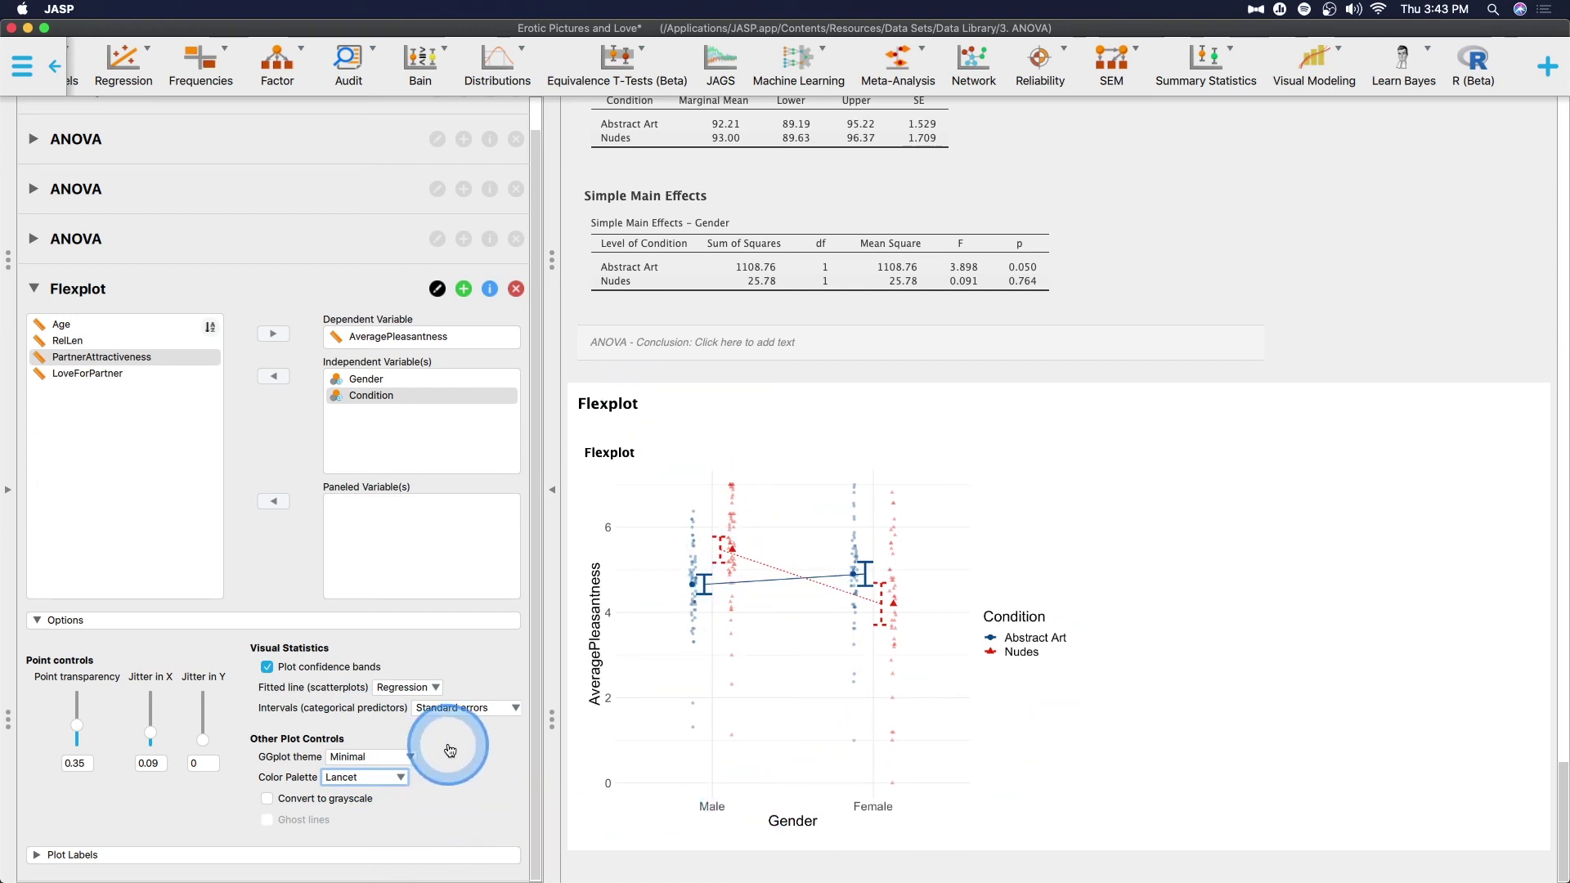
- Expand the Plot Labels settings and start editing the Y Axis Label, currently AveragePleasantness
{"action": "left_click", "coordinate": [122, 854]}
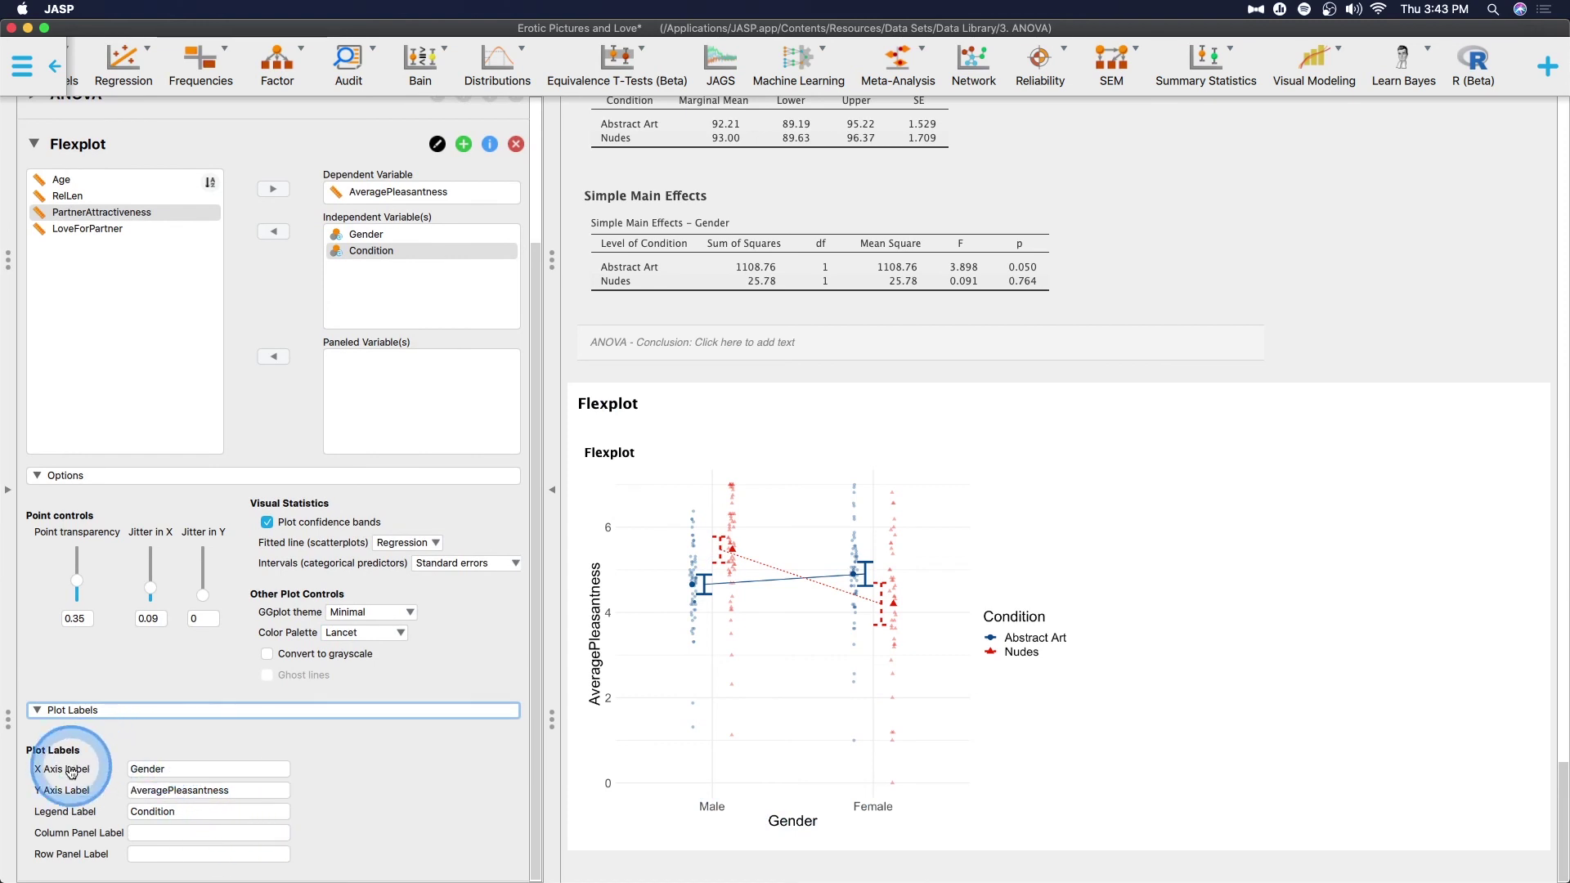
{"action": "left_click", "coordinate": [168, 790]}
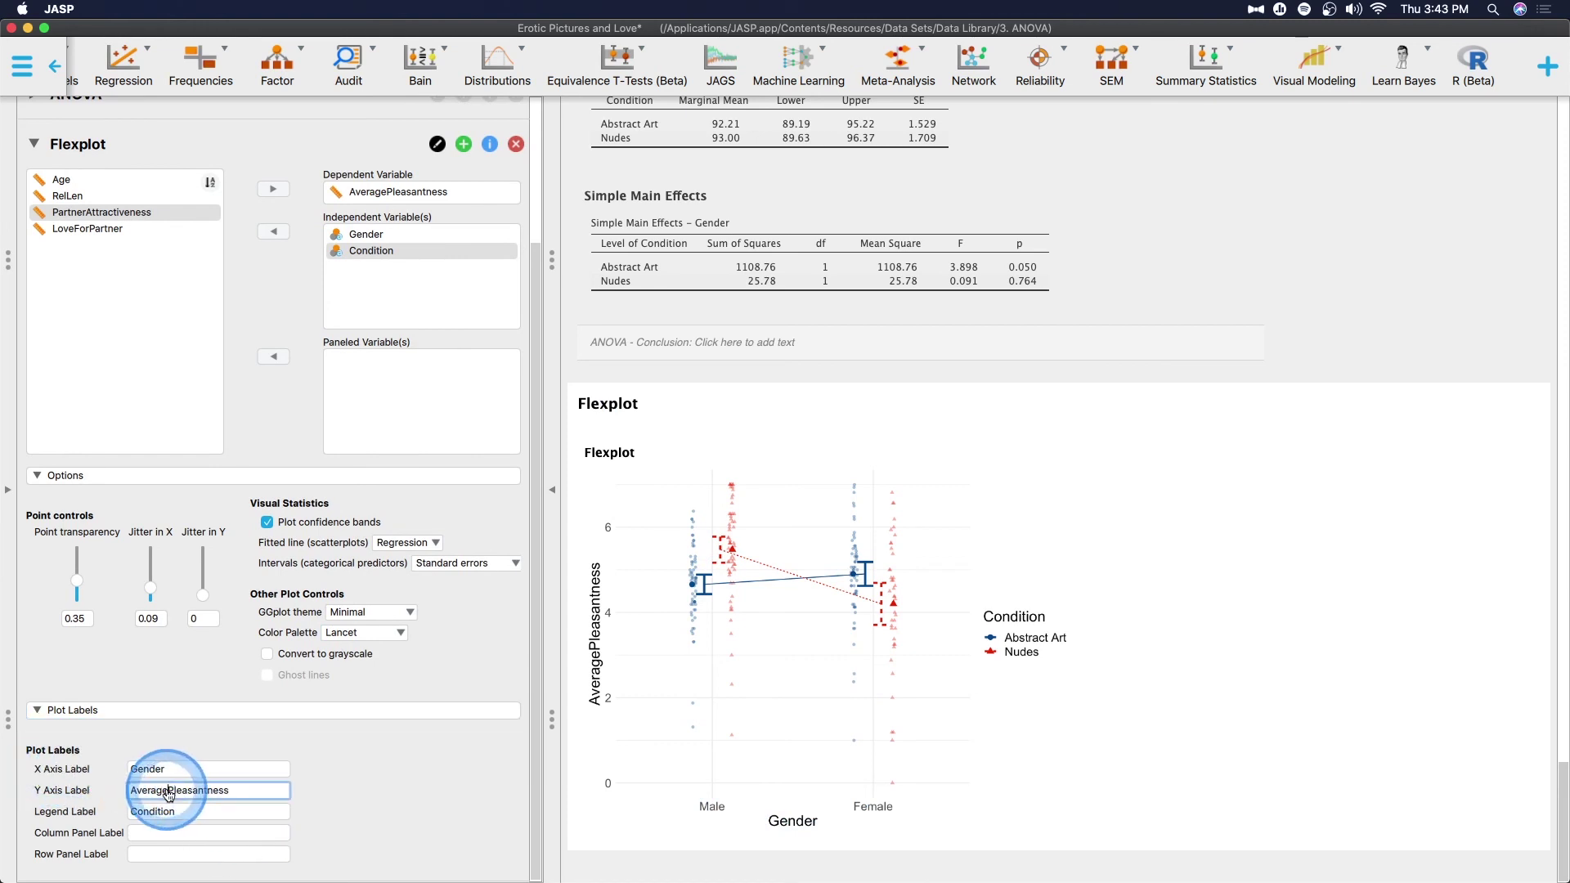